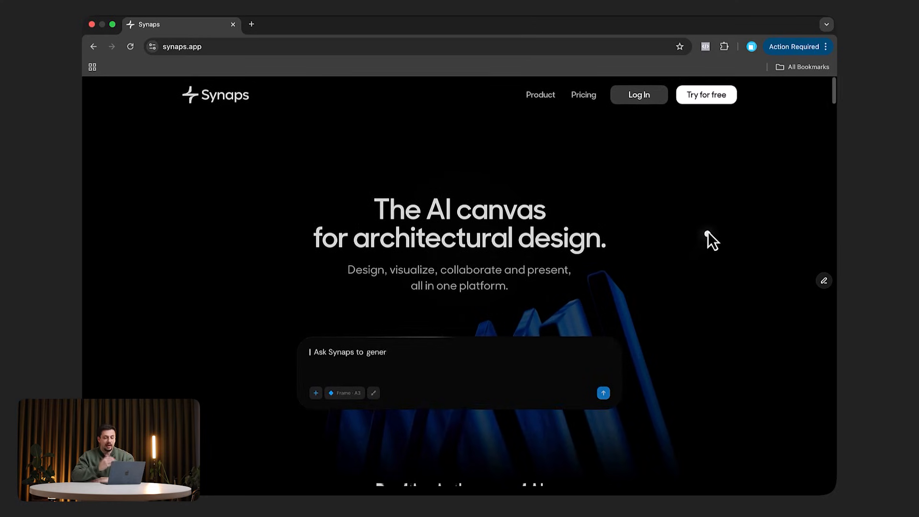
Step: Log in to the Synaps account from the site's home page
scroll(712, 215, "down", 1)
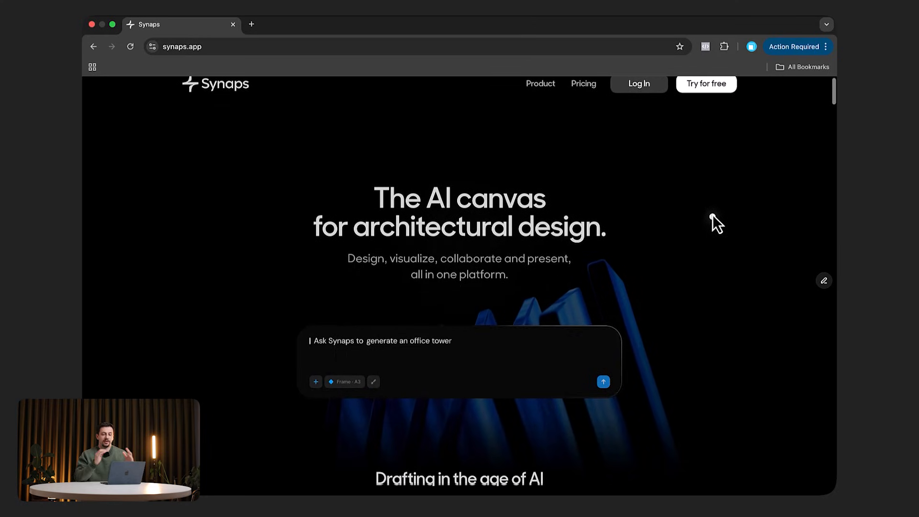
scroll(712, 214, "up", 1)
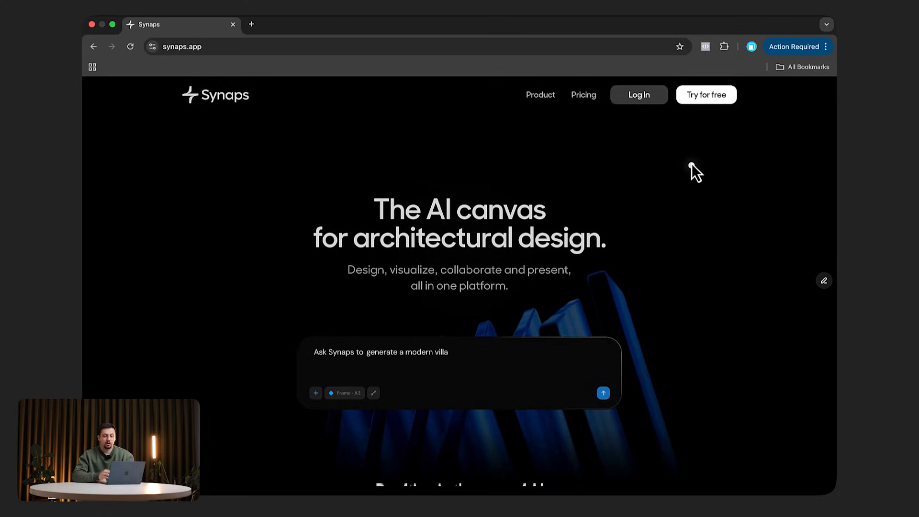
left_click(640, 94)
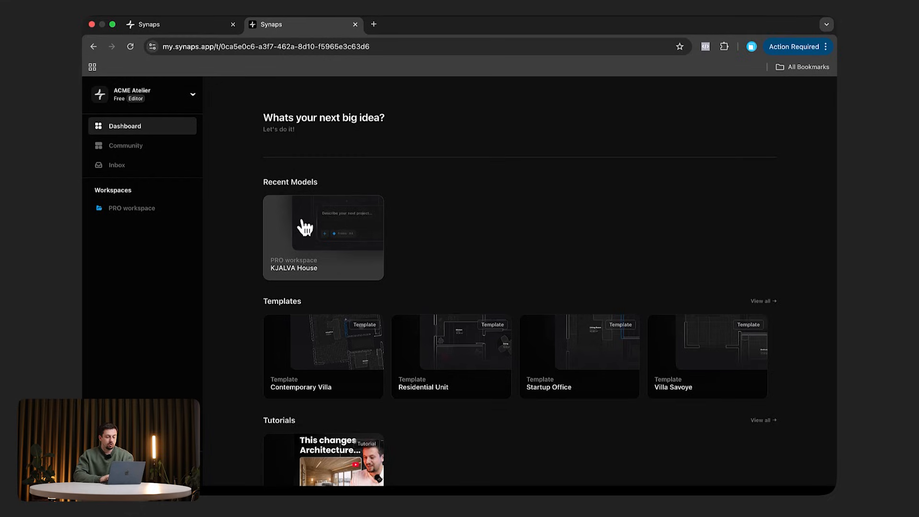
Step: Open the dark wooden bedroom rendering with the snowy forest window in the community gallery and copy its prompt
scroll(473, 298, "down", 1)
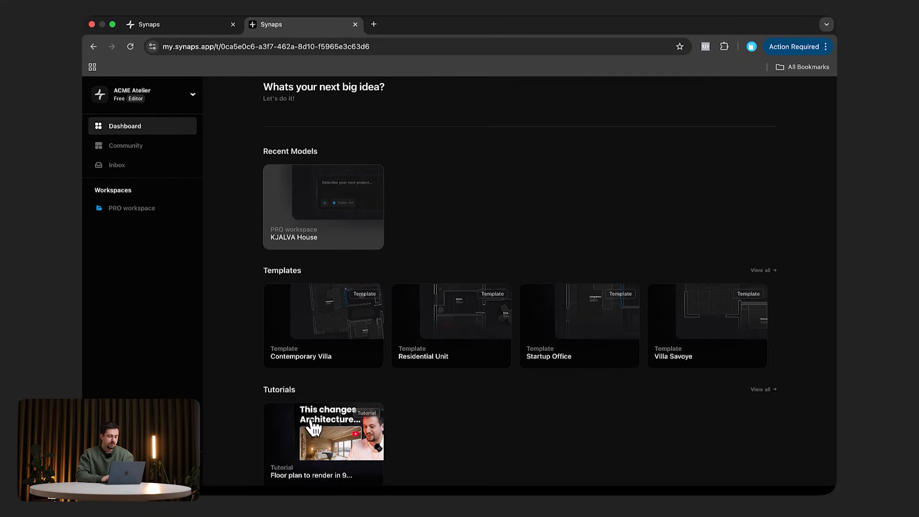
scroll(486, 433, "down", 1)
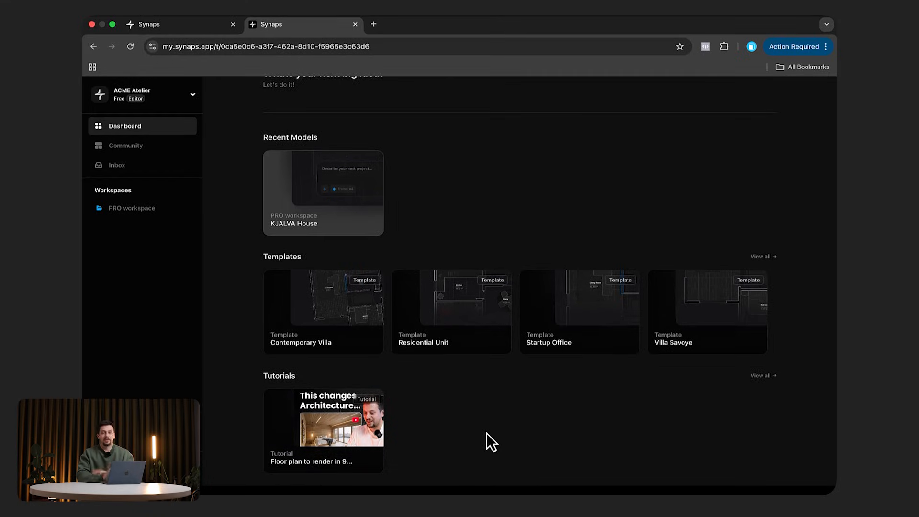
left_click(138, 146)
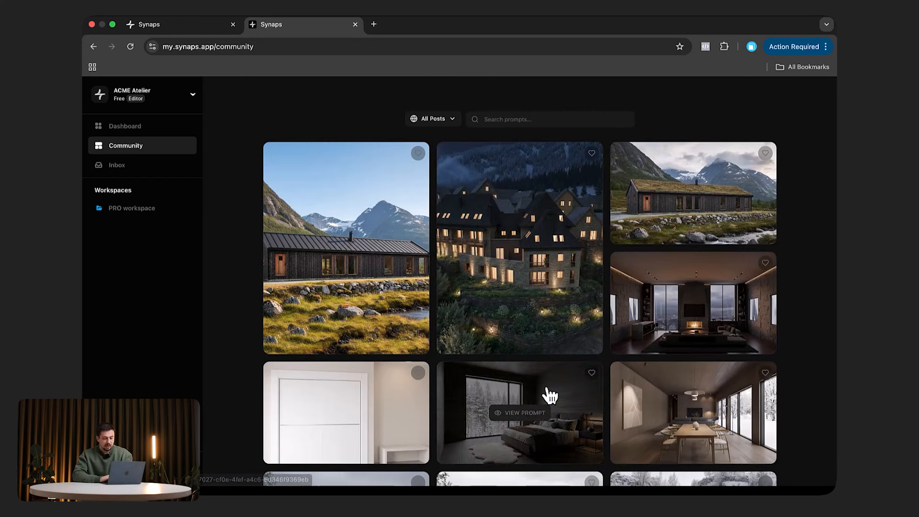
left_click(534, 425)
left_click(673, 308)
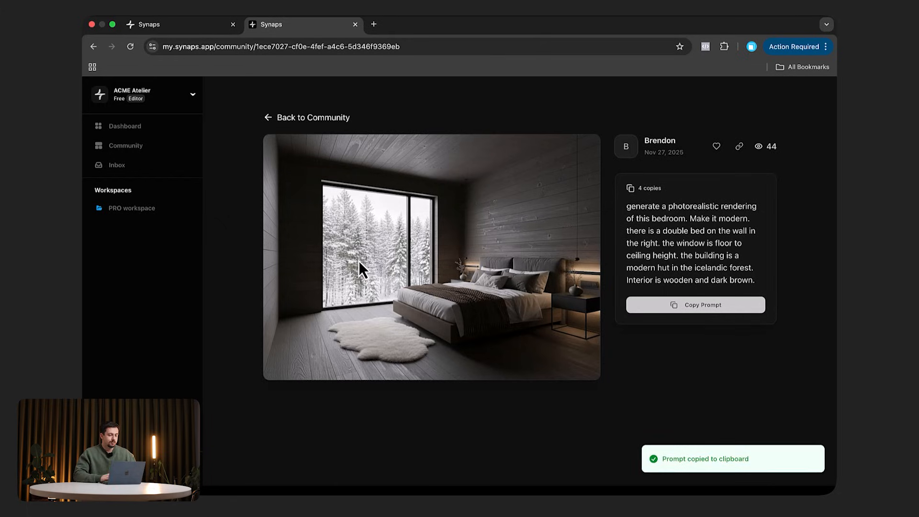
Step: Open the KJALVA House model from the dashboard and examine its floor plan sheet up close
left_click(133, 129)
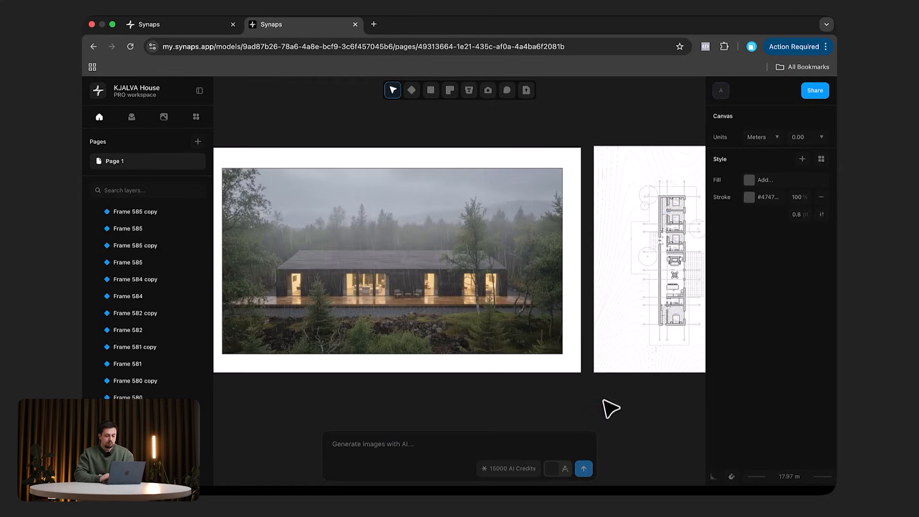
scroll(611, 409, "right", 5)
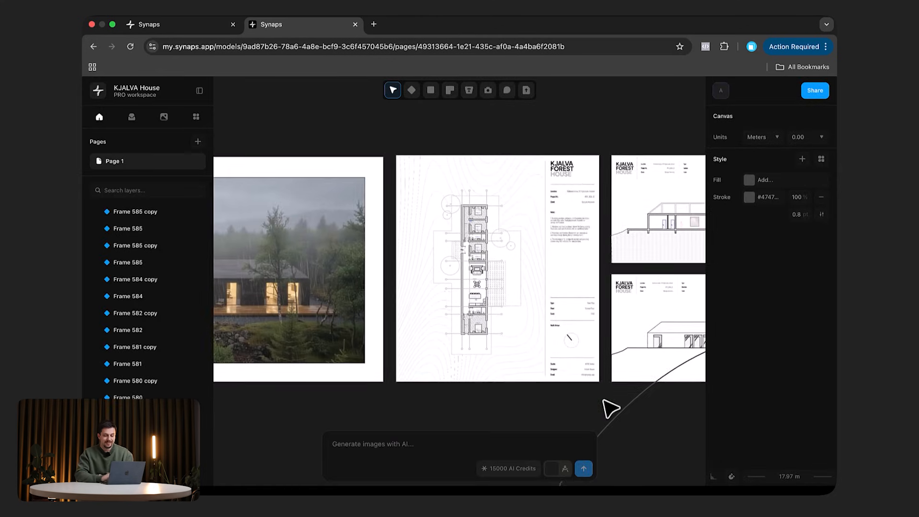
scroll(400, 312, "right", 1)
scroll(401, 312, "up", 5, "ctrl")
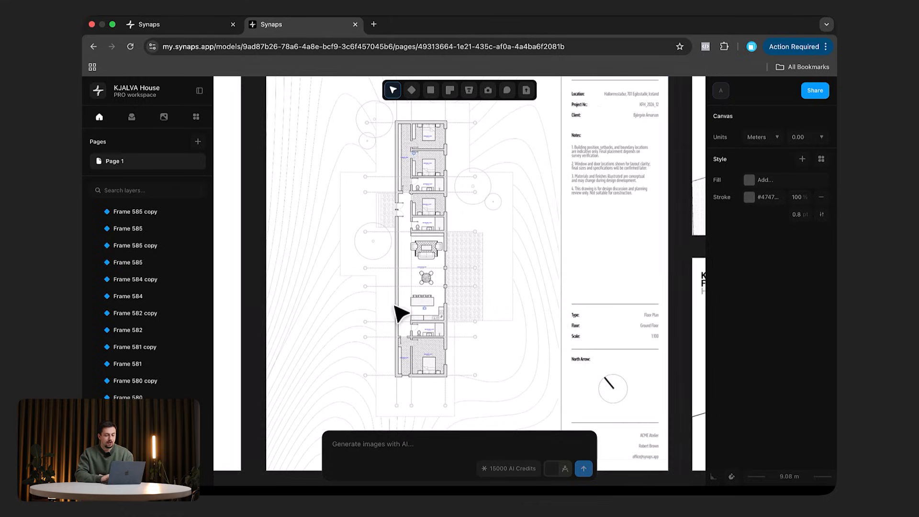
scroll(429, 254, "up", 3, "ctrl")
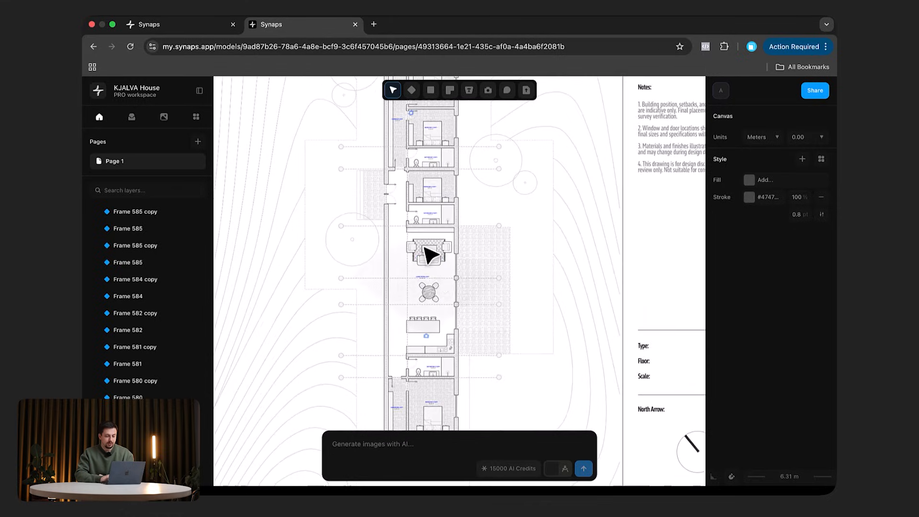
scroll(526, 296, "down", 3, "ctrl")
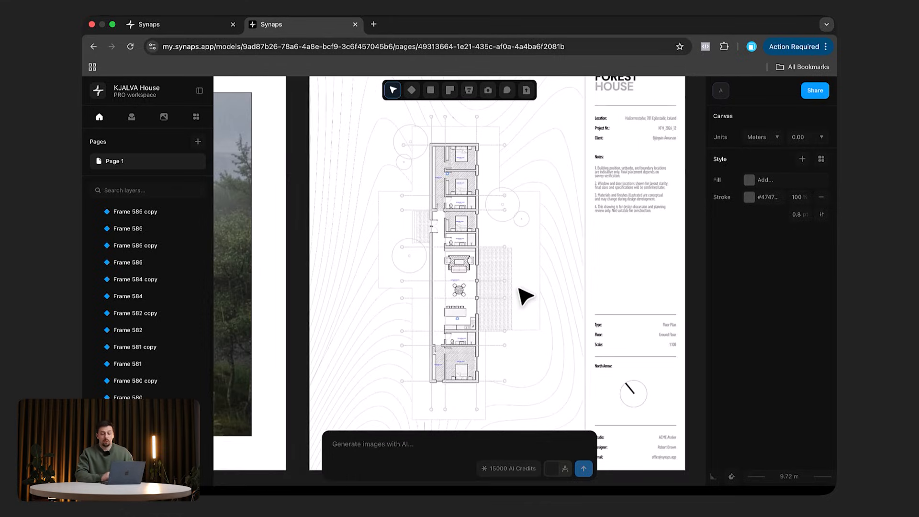
Step: Look over the section, elevation, dining room, bedroom and white model sheets beyond the floor plan
scroll(667, 290, "right", 10)
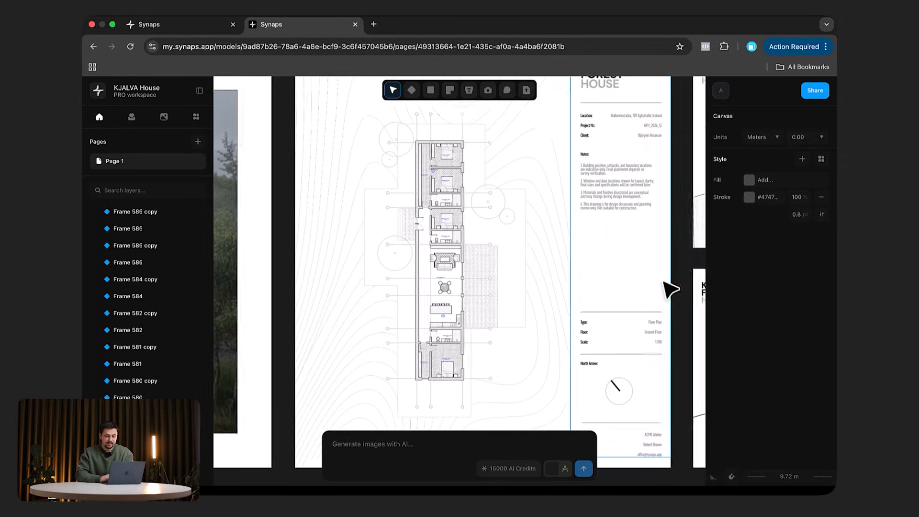
scroll(575, 205, "up", 2)
scroll(575, 205, "right", 2)
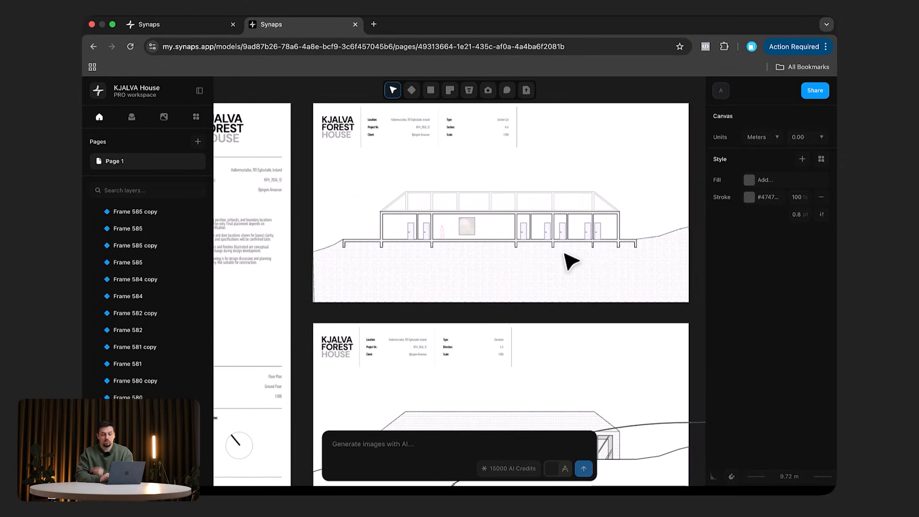
scroll(570, 261, "down", 5)
scroll(570, 261, "right", 2)
scroll(504, 328, "right", 10)
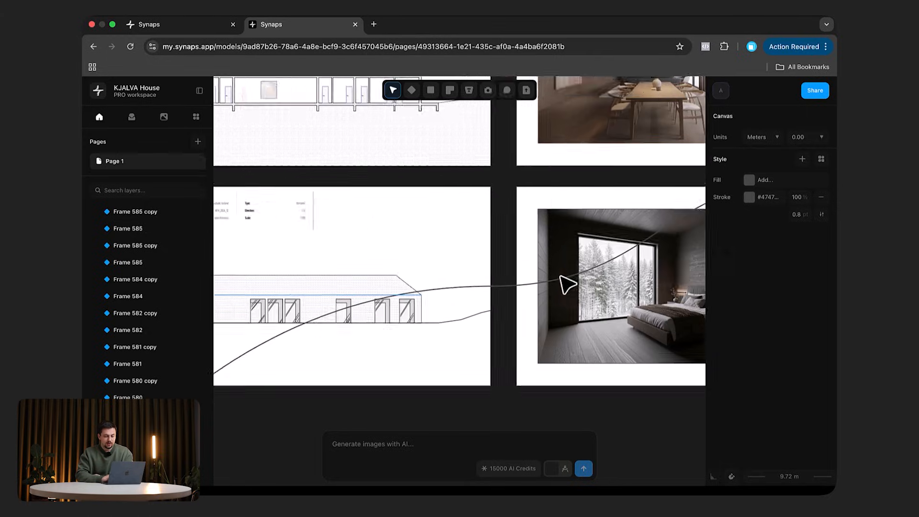
scroll(537, 219, "up", 2)
scroll(537, 219, "right", 1)
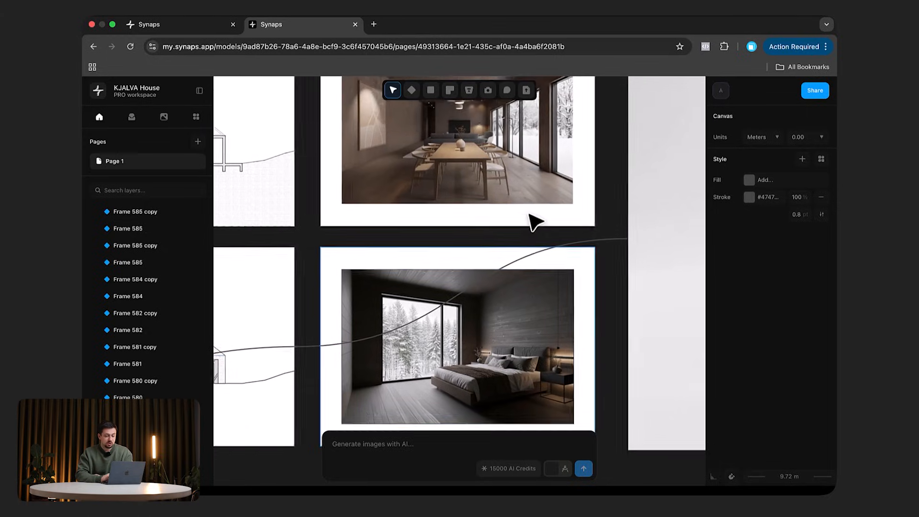
scroll(536, 221, "up", 4)
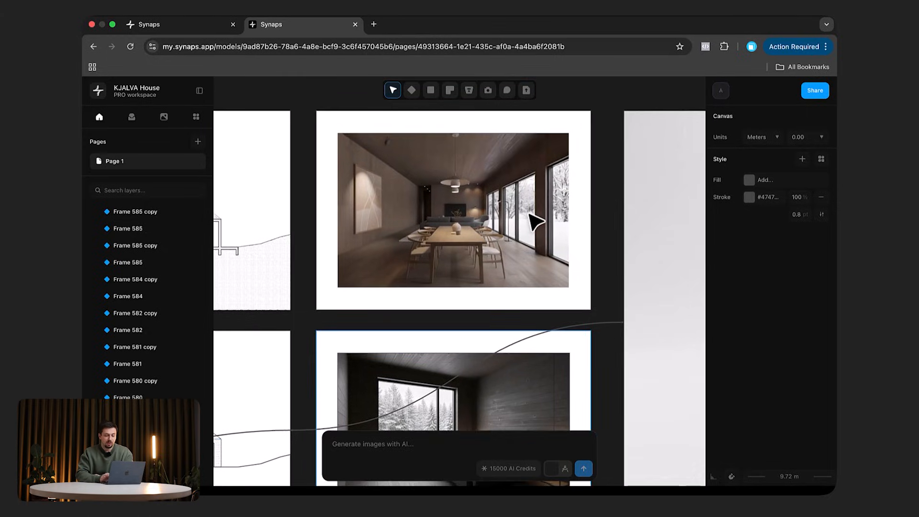
scroll(462, 251, "down", 10, "ctrl")
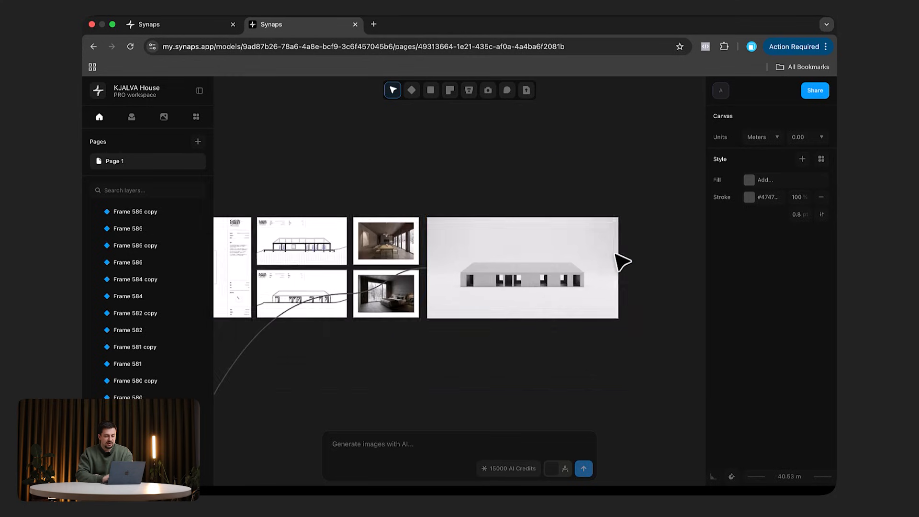
Step: Go back along the row of sheets and examine the floor plan's rooms and title block
scroll(621, 261, "down", 4)
scroll(509, 251, "left", 6)
scroll(509, 251, "up", 3)
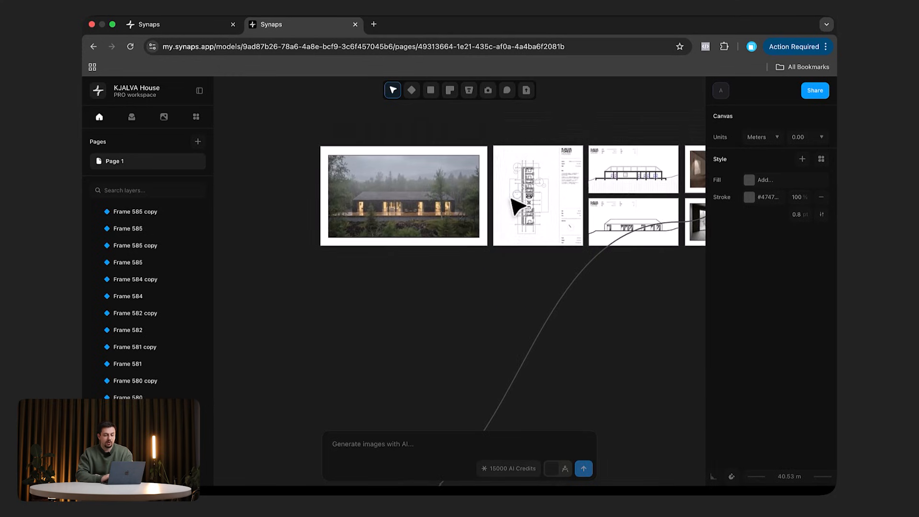
scroll(544, 207, "up", 10, "ctrl")
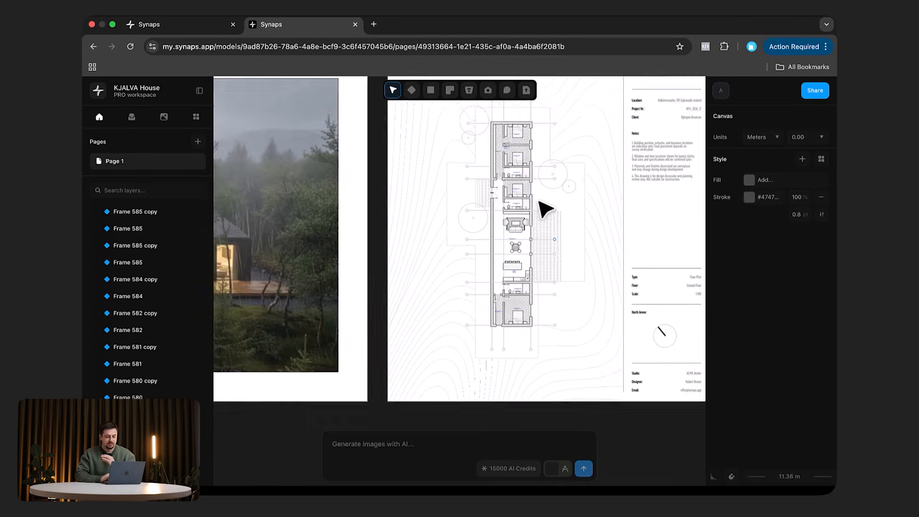
scroll(368, 269, "down", 1, "ctrl")
scroll(368, 268, "up", 1)
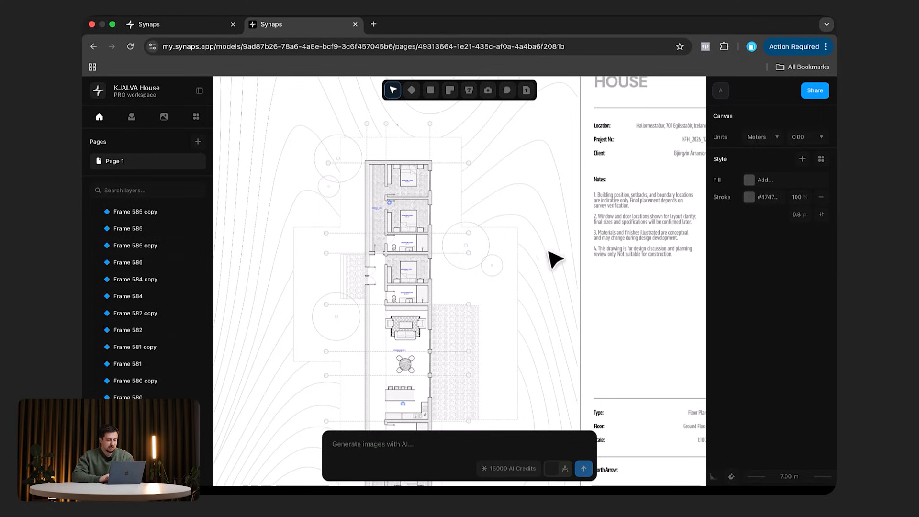
scroll(546, 252, "down", 5, "ctrl")
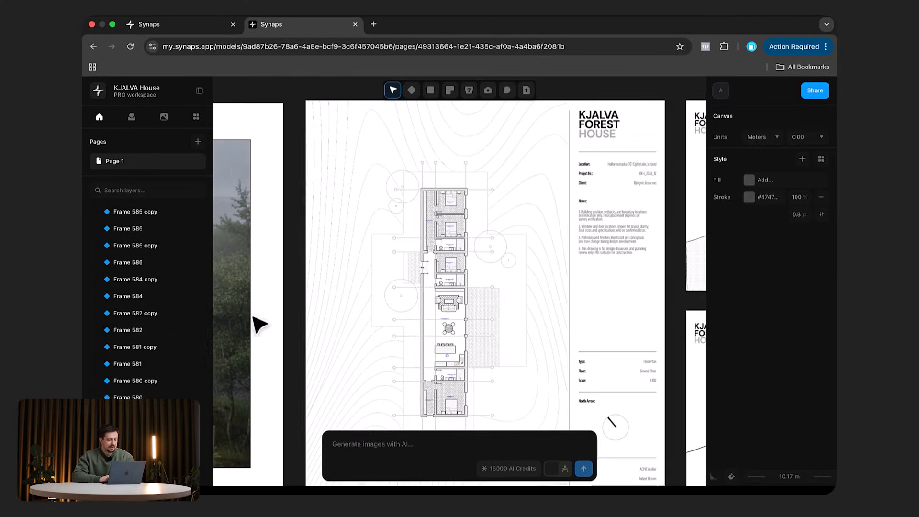
Step: Select the floor plan frame, look through its layers from cameras and circles down to the walls, and clear the selection
left_click(327, 105)
left_click(97, 463)
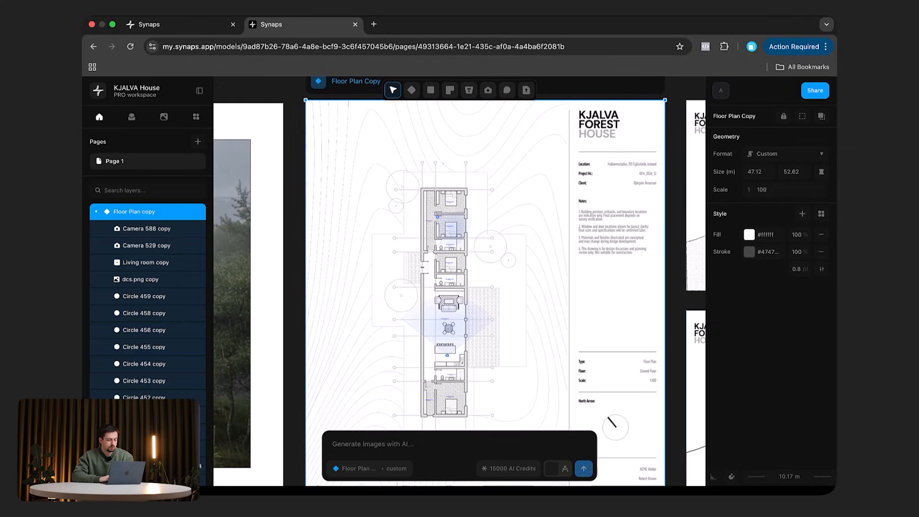
scroll(434, 359, "up", 5, "ctrl")
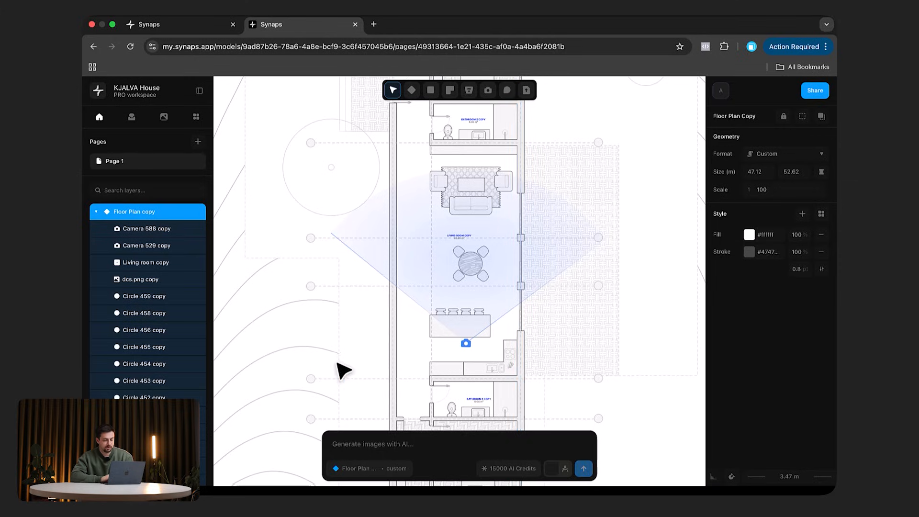
left_click(142, 280)
left_click(144, 324)
left_click(144, 354)
scroll(143, 383, "down", 5)
left_click(144, 384)
scroll(144, 383, "down", 4)
scroll(144, 383, "down", 10)
left_click(143, 394)
left_click(411, 328)
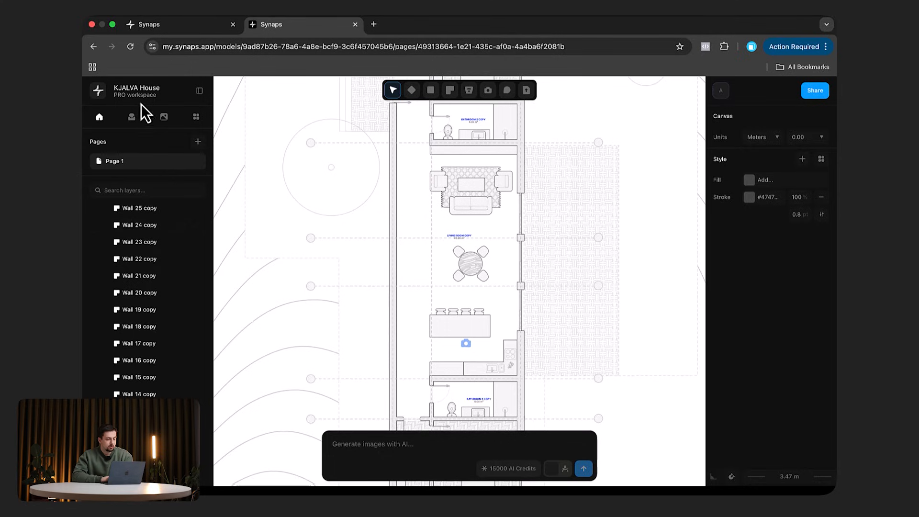
Step: Replace the living room's dining table with a round four-chair table block from the library, between the sofa group and kitchen island
left_click(131, 117)
scroll(136, 326, "down", 5)
scroll(137, 326, "down", 3)
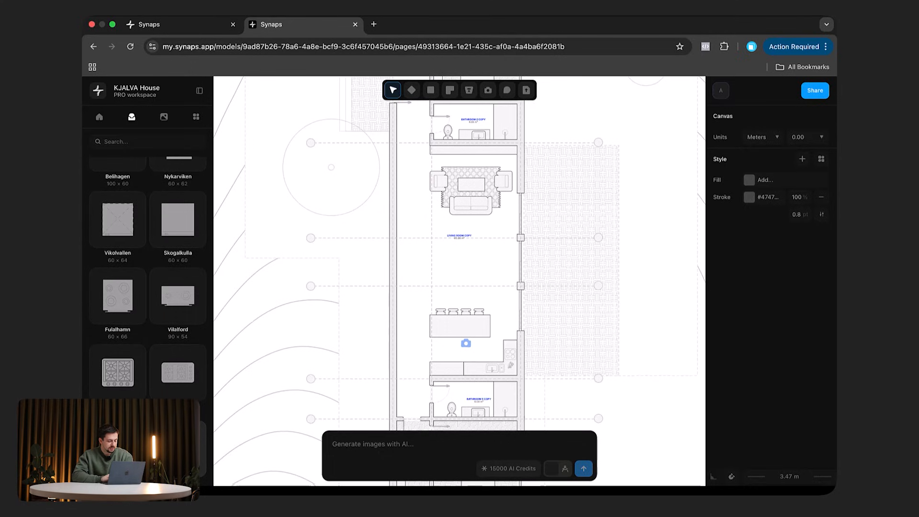
left_click_drag(205, 446, 463, 263)
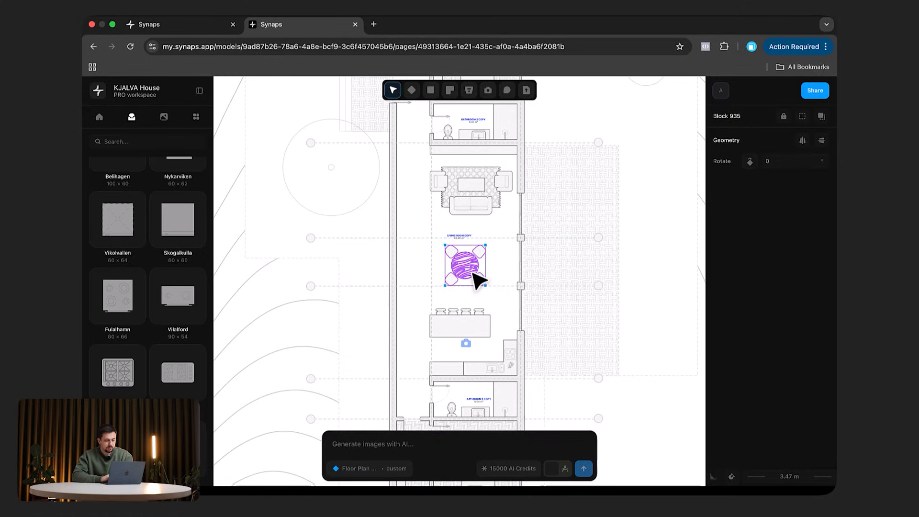
Step: Open the new dining table block for editing, select all its elements to view their fill and stroke, and leave block editing
double_click(473, 273)
left_click_drag(508, 310, 439, 247)
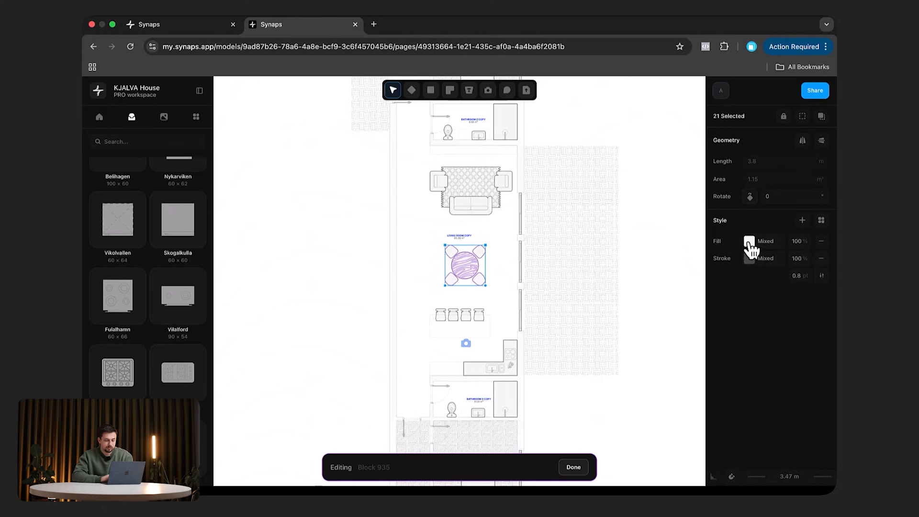
left_click(609, 404)
left_click(610, 404)
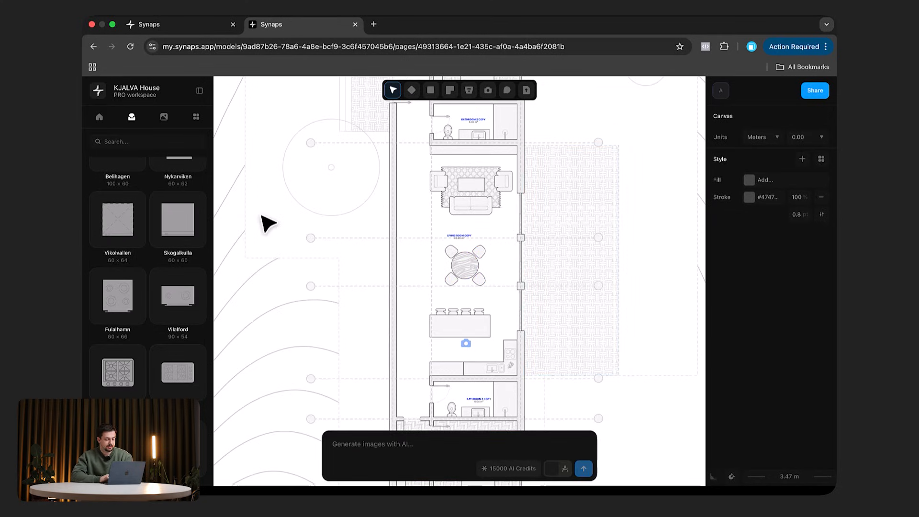
Step: Review the whole floor plan sheet beside its neighbouring sheets, checking the frame's format, size and scale settings
scroll(378, 191, "down", 5)
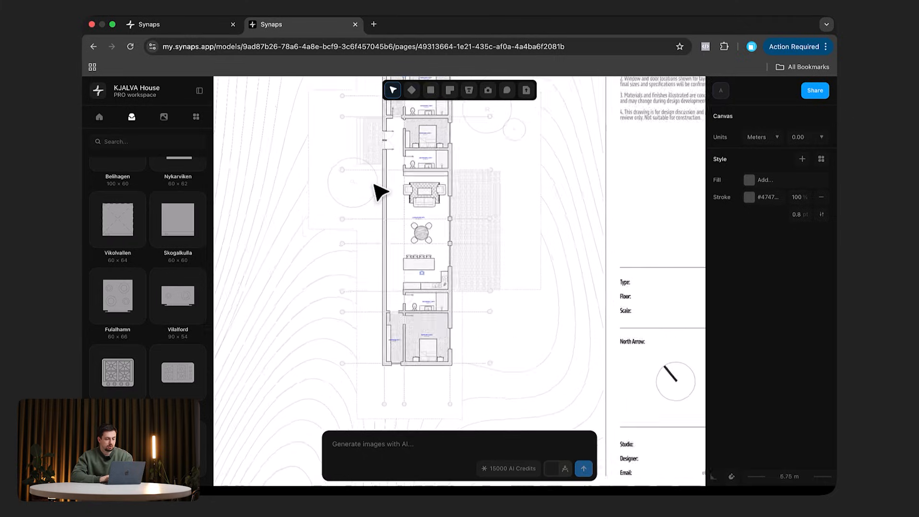
scroll(394, 221, "down", 2)
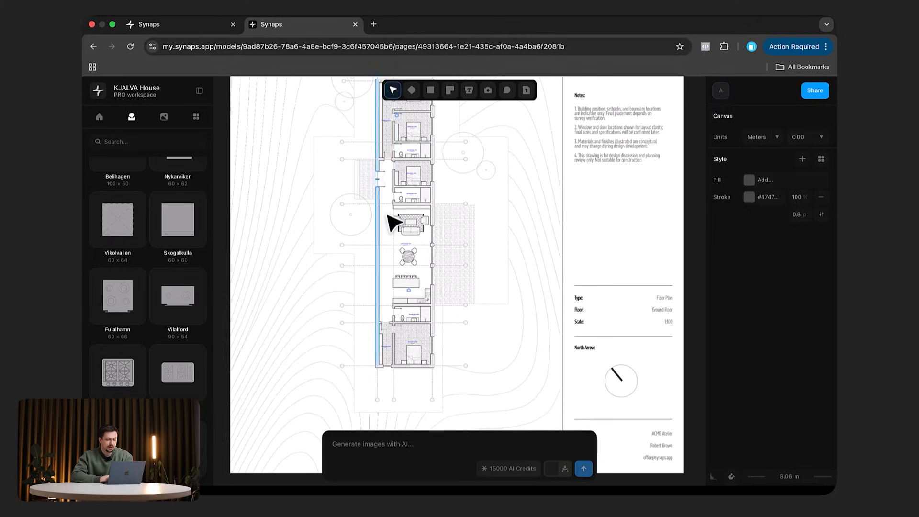
scroll(487, 248, "up", 3)
scroll(489, 248, "down", 2)
scroll(486, 247, "down", 6)
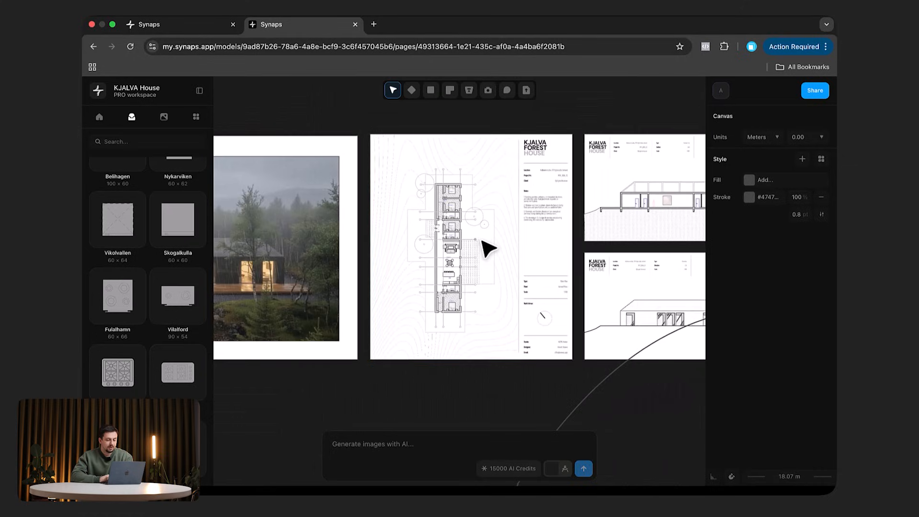
left_click(493, 141)
left_click(624, 123)
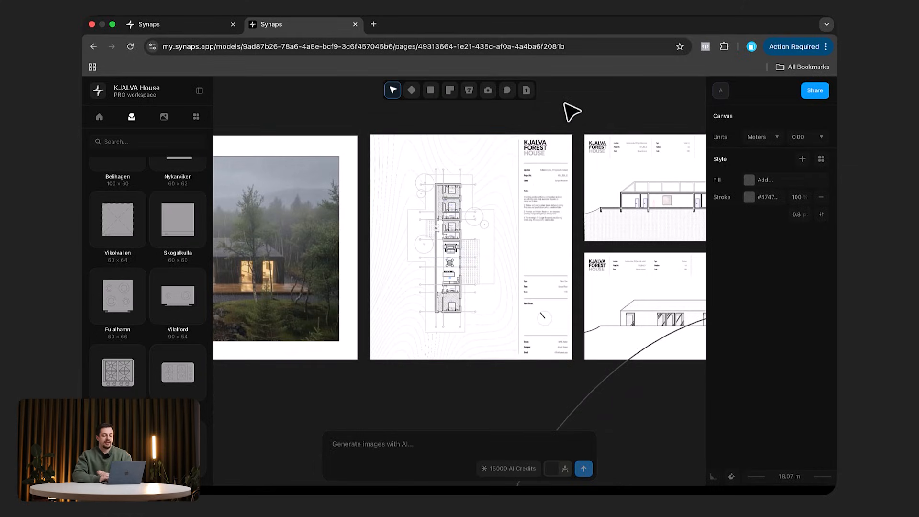
left_click(544, 144)
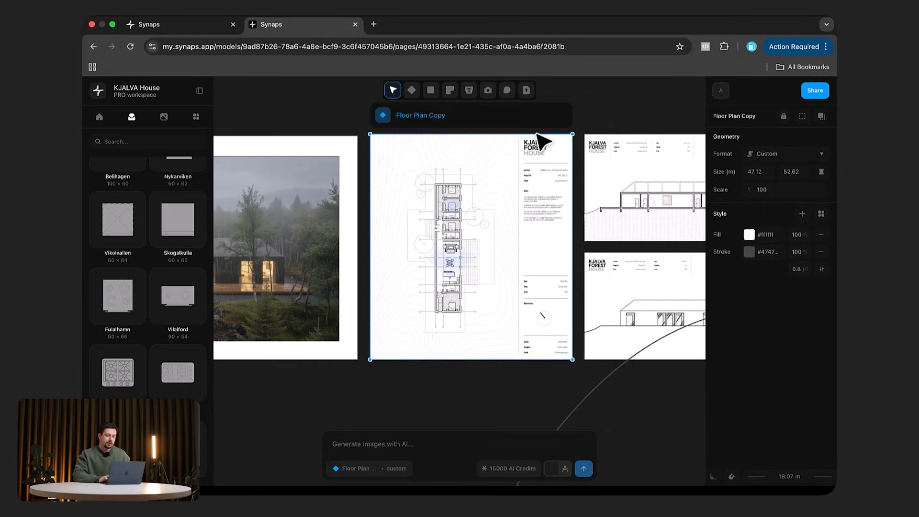
left_click(581, 140)
scroll(570, 188, "down", 3)
scroll(570, 188, "up", 3)
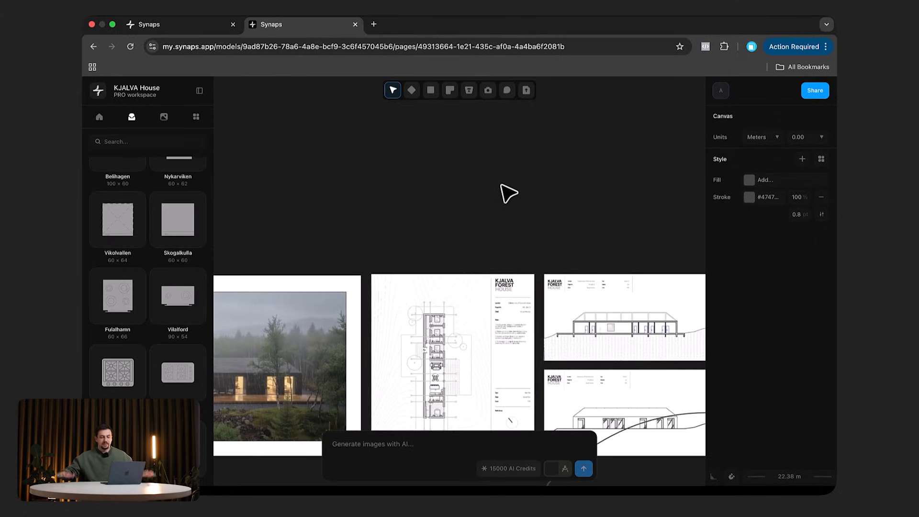
Step: Draw a blank frame about 46.75 × 31 m above the floor plan sheet and align it with that sheet
left_click(415, 95)
left_click_drag(380, 114, 543, 221)
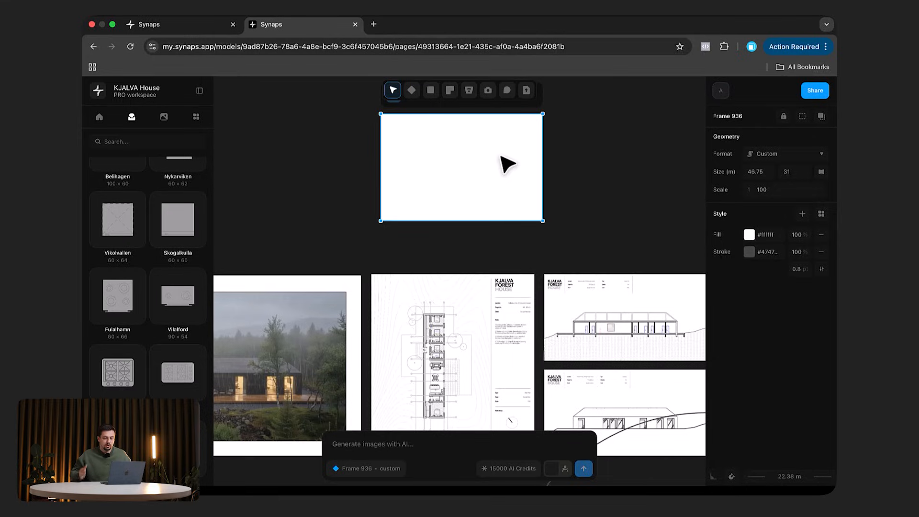
scroll(501, 156, "up", 1)
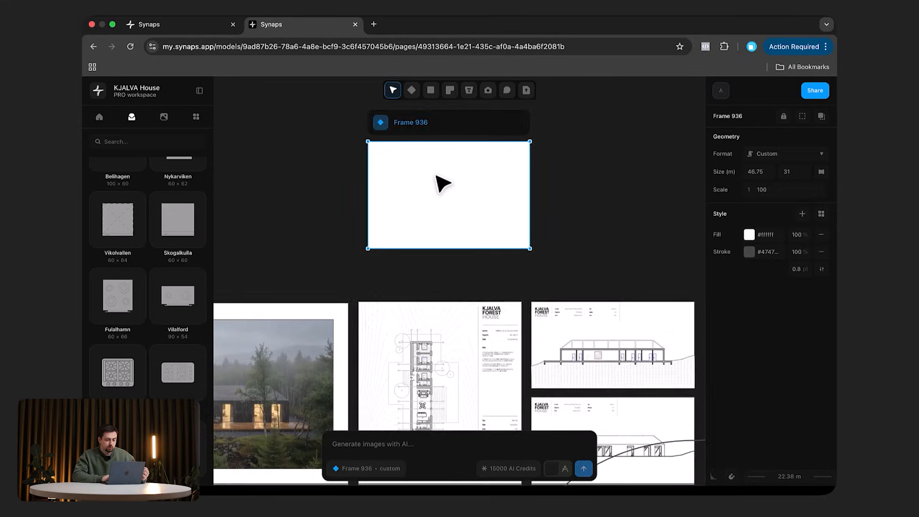
scroll(436, 174, "up", 5, "ctrl")
scroll(436, 175, "up", 1)
left_click(304, 158)
left_click(448, 179)
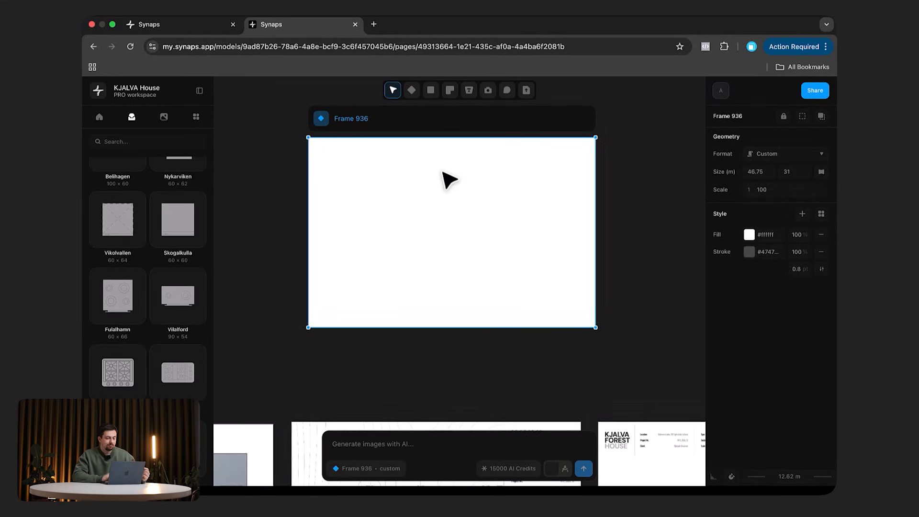
left_click_drag(477, 236, 462, 228)
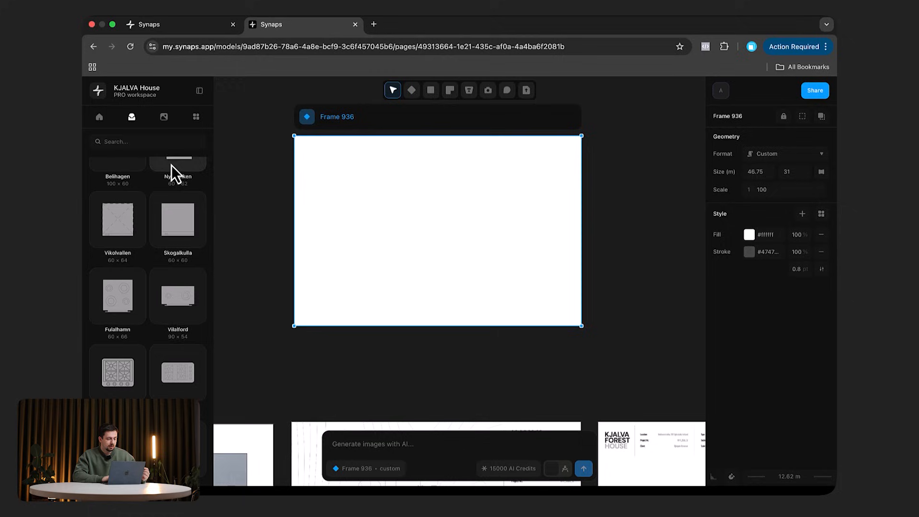
Step: Show the page's layer list, draw a rectangle in the middle of the blank frame and expand the frame's contents
left_click(104, 118)
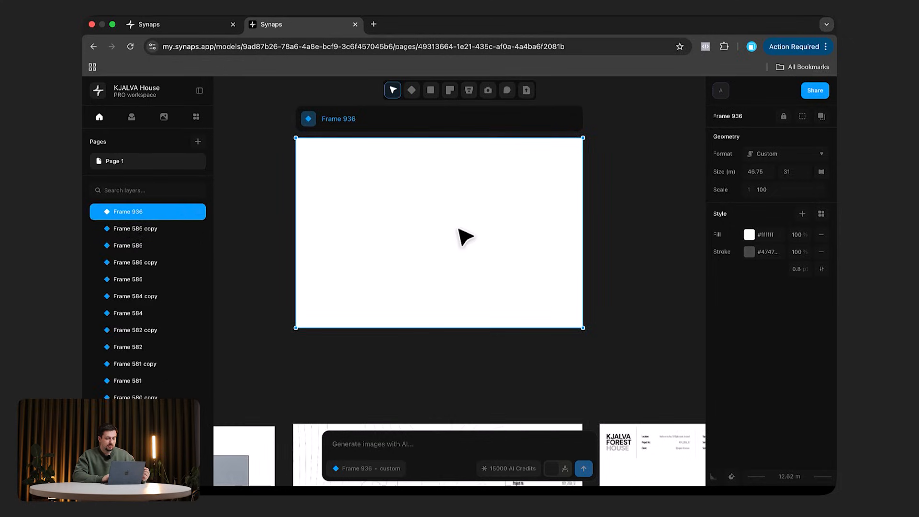
key("shift+2")
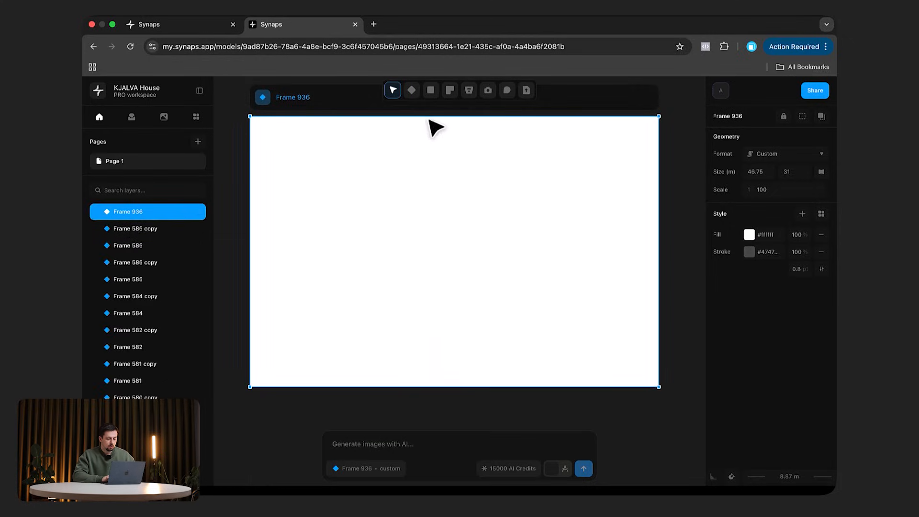
left_click(432, 93)
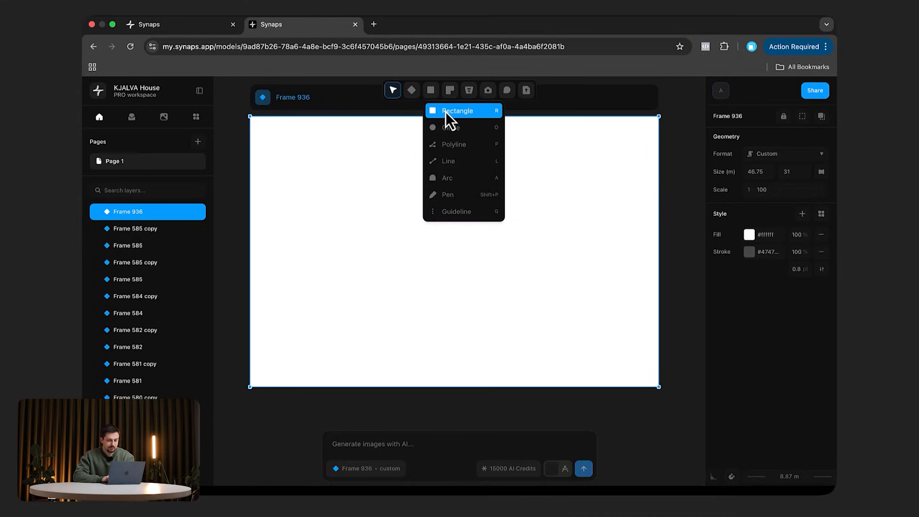
left_click(448, 113)
left_click_drag(369, 174, 498, 263)
left_click(97, 212)
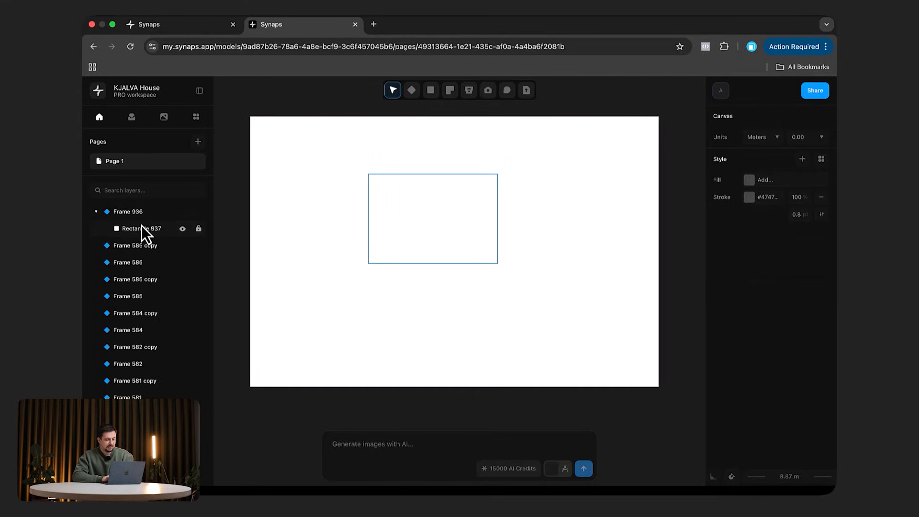
Step: Draw a small circle inside the rectangle, near its lower right corner
left_click(413, 91)
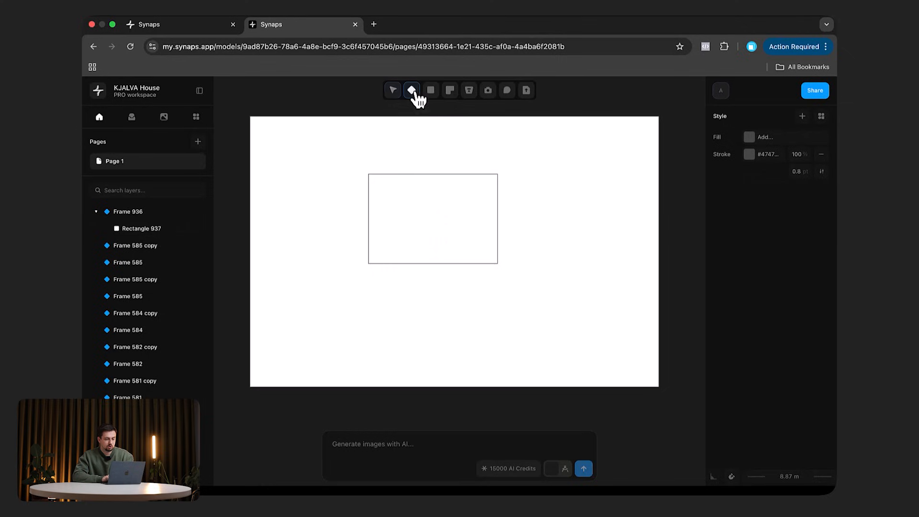
left_click(455, 128)
left_click_drag(452, 230, 469, 232)
left_click(522, 233)
Step: Draw a closed, notched polyline with one slanted edge to the right of the rectangle
left_click(415, 91)
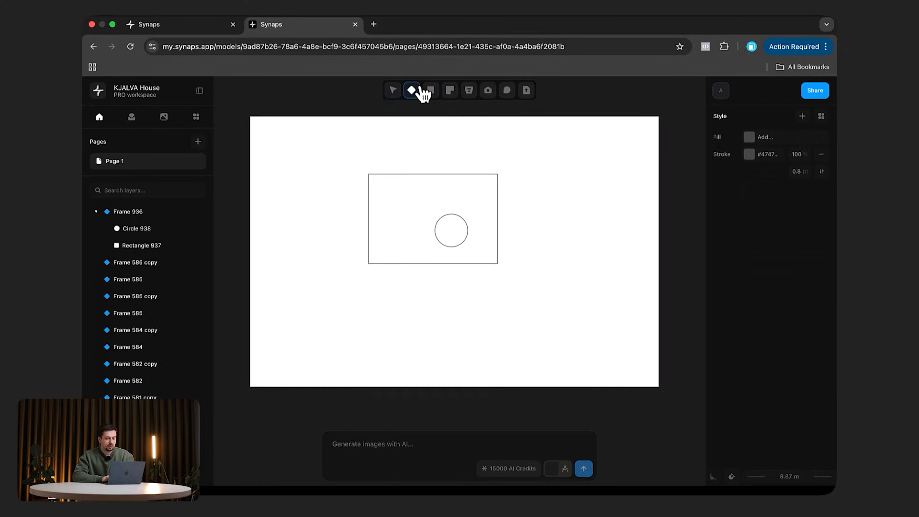
left_click(453, 144)
left_click(533, 175)
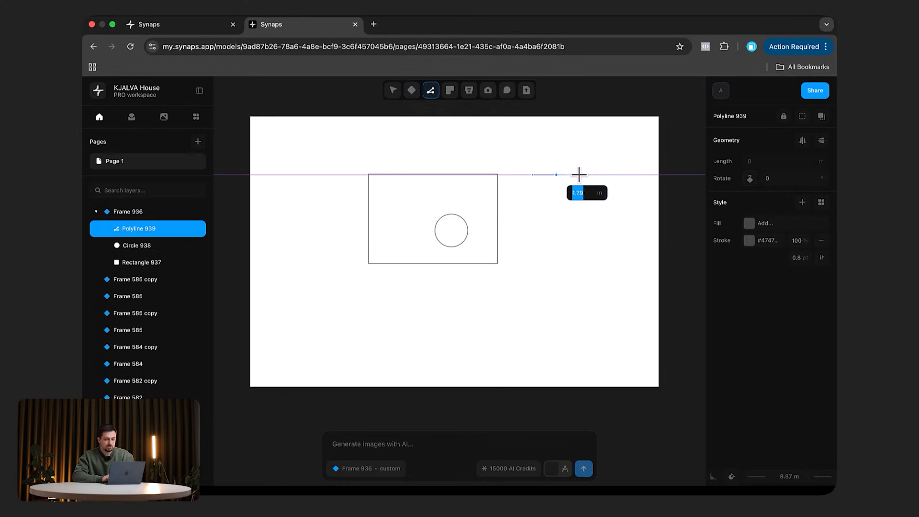
left_click(598, 175)
left_click(598, 259)
left_click(539, 306)
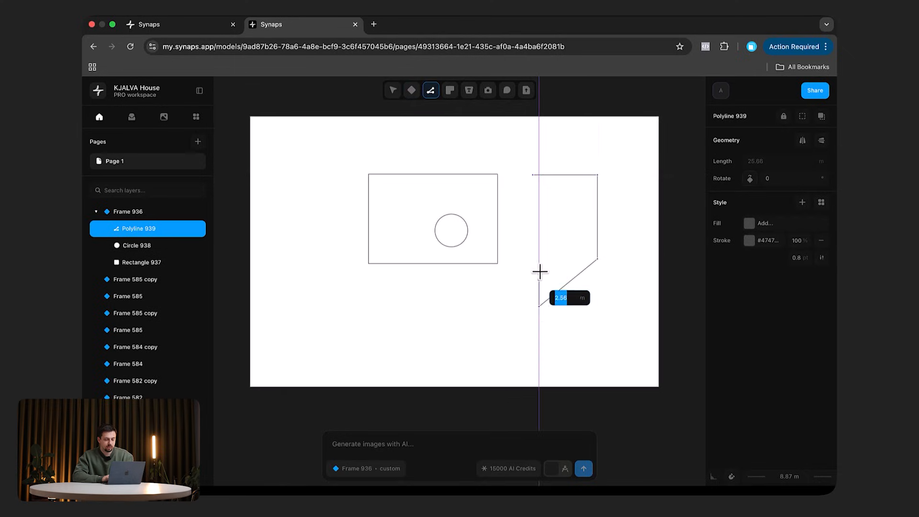
left_click(558, 260)
left_click(559, 210)
left_click(533, 210)
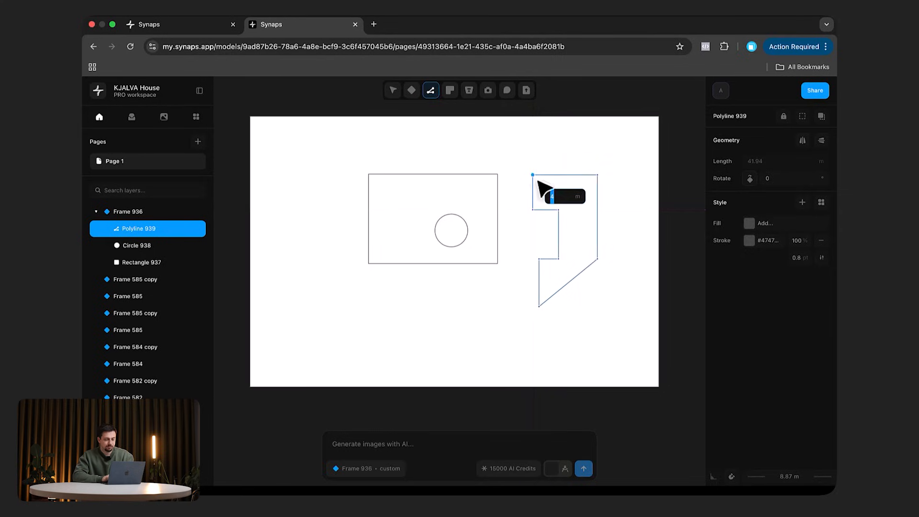
left_click(533, 175)
Step: Scribble a freehand curve below the rectangle with the Pen tool
left_click(430, 90)
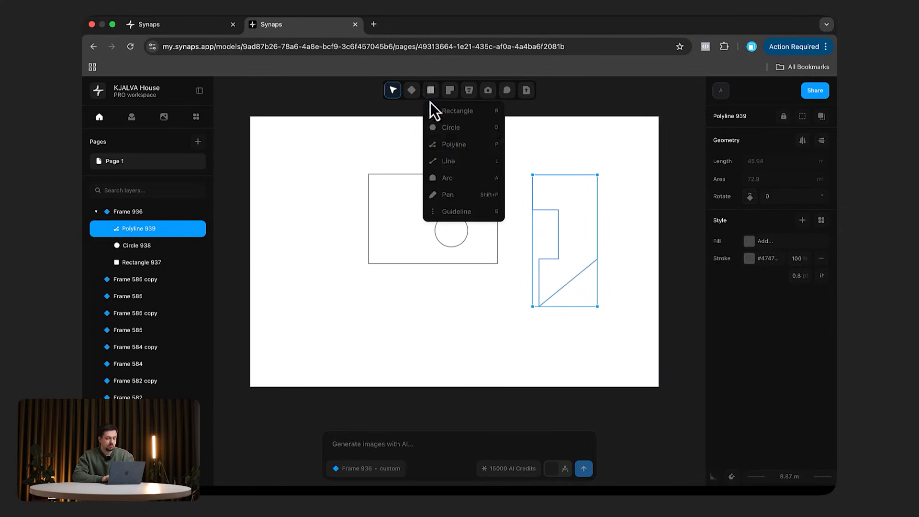
left_click(452, 195)
mouse_move(338, 346)
left_mouse_down()
mouse_move(383, 332)
mouse_move(409, 289)
mouse_move(431, 324)
mouse_move(476, 360)
mouse_move(353, 364)
mouse_move(323, 253)
mouse_move(441, 312)
mouse_move(339, 348)
left_mouse_up()
key("Escape")
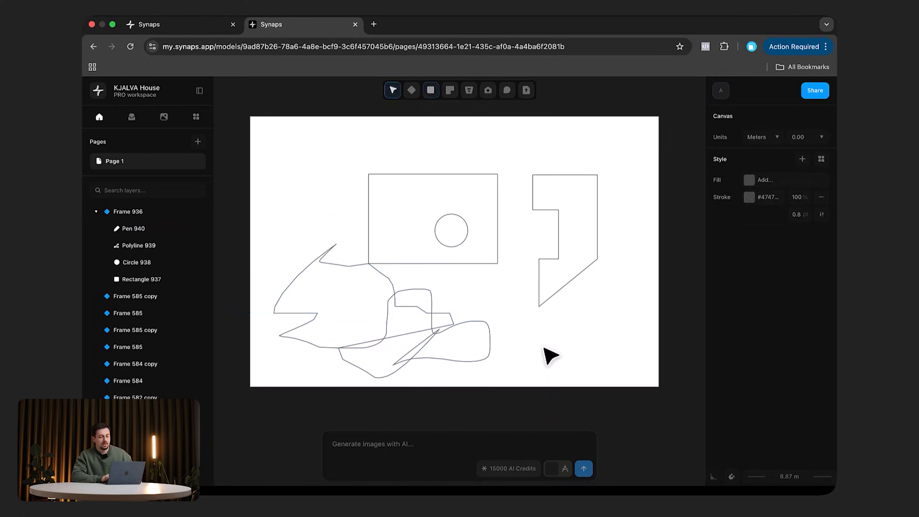
Step: Delete the rectangle, circle, polyline and freehand curve from the blank frame
left_click_drag(599, 365, 344, 185)
key("Delete")
scroll(343, 182, "down", 5, "ctrl")
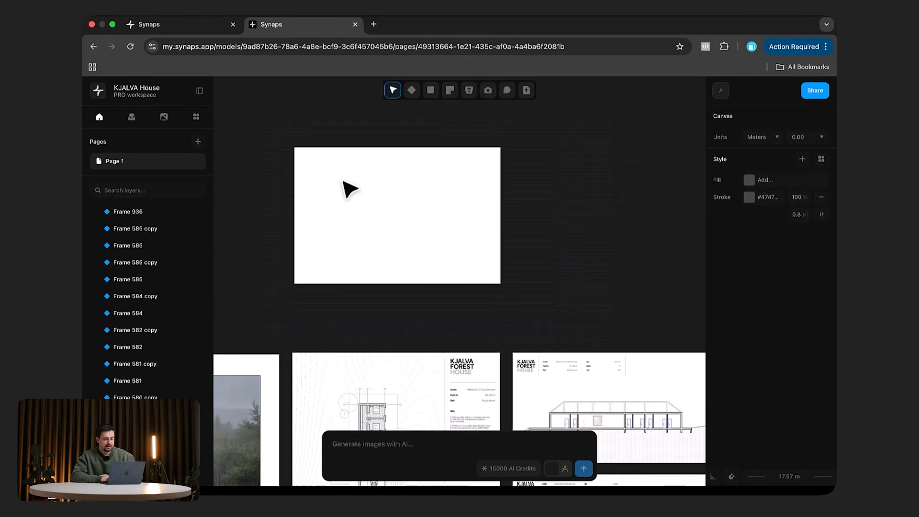
Step: Start a wall with Left alignment at the floor plan's lower left outer corner, below Bathroom 3 Copy
scroll(343, 181, "down", 3)
scroll(379, 287, "up", 7, "ctrl")
scroll(378, 286, "down", 2)
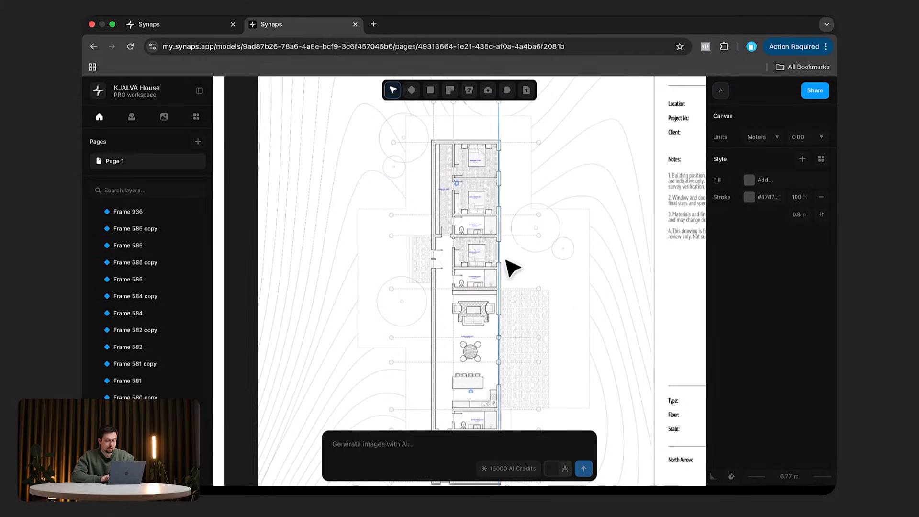
scroll(515, 267, "up", 3, "ctrl")
scroll(581, 328, "up", 10, "ctrl")
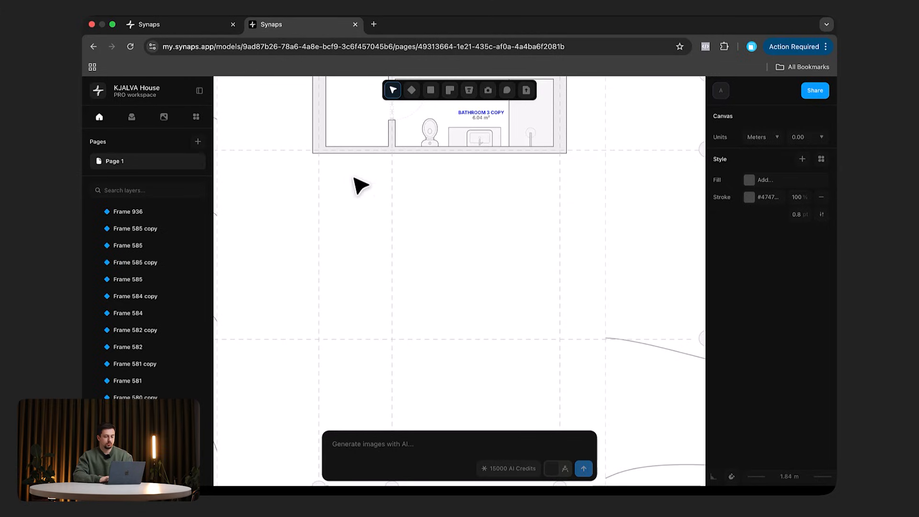
left_click(456, 99)
left_click(461, 112)
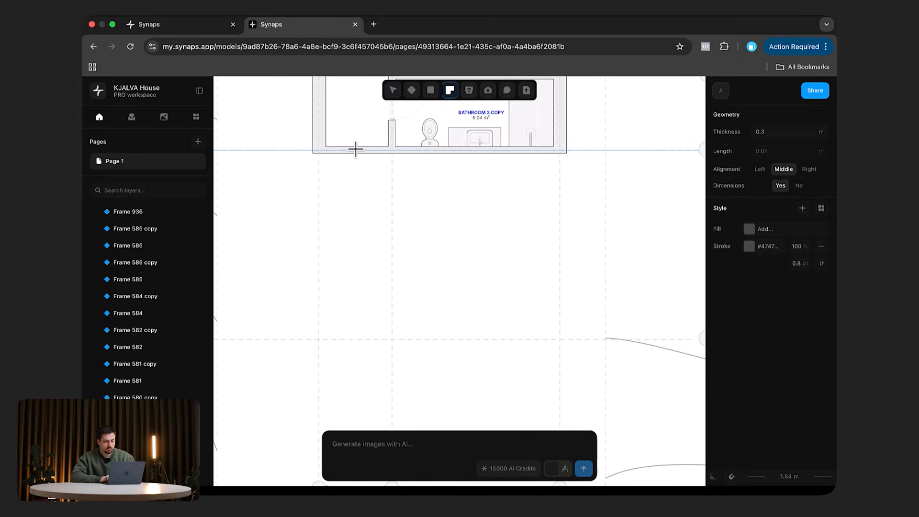
scroll(305, 153, "up", 5)
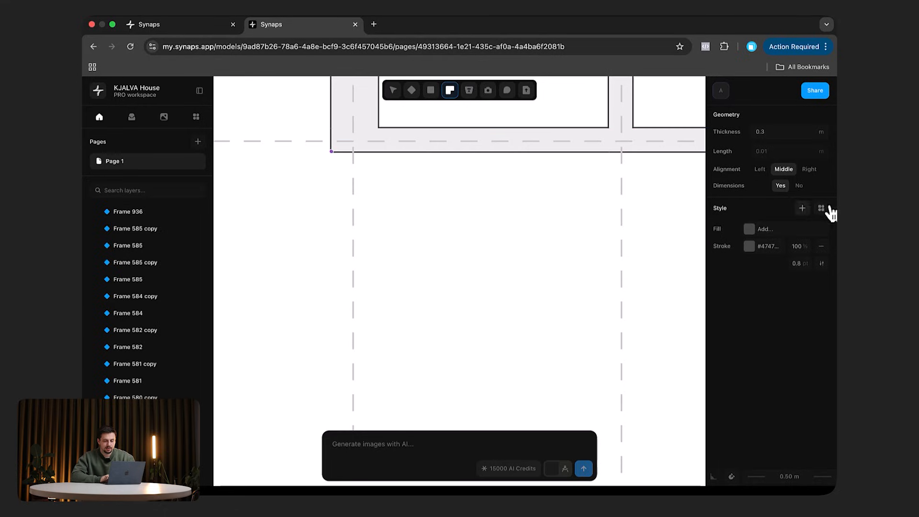
left_click(765, 172)
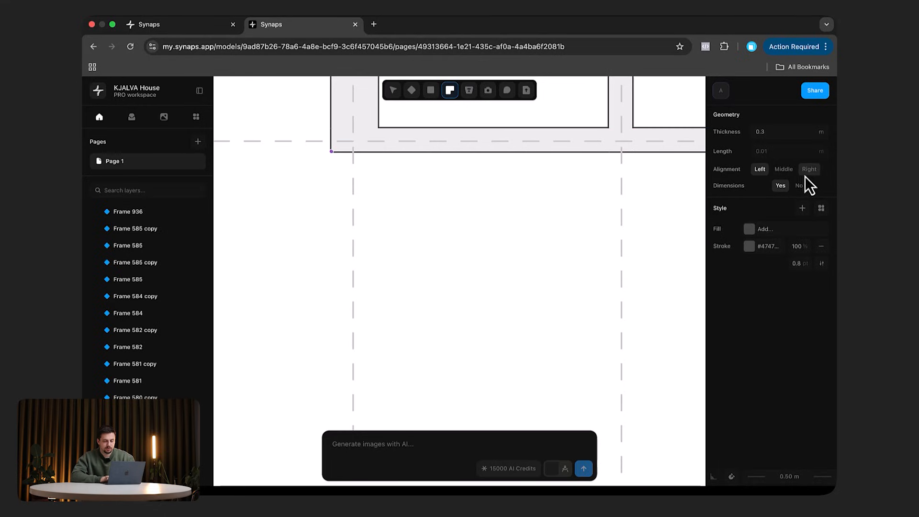
left_click(331, 152)
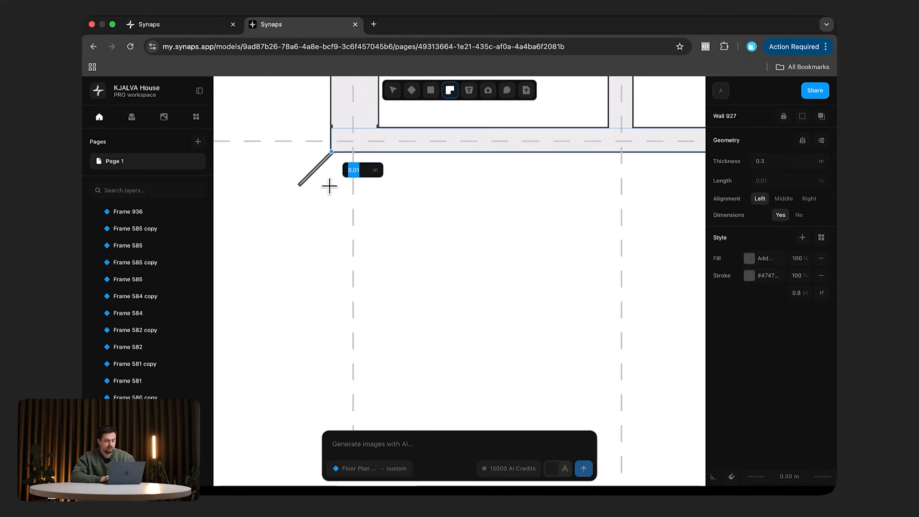
Step: Change the wall's alignment to Right and run it about 4.61 m straight down, ending past the horizontal grid line
left_click(788, 203)
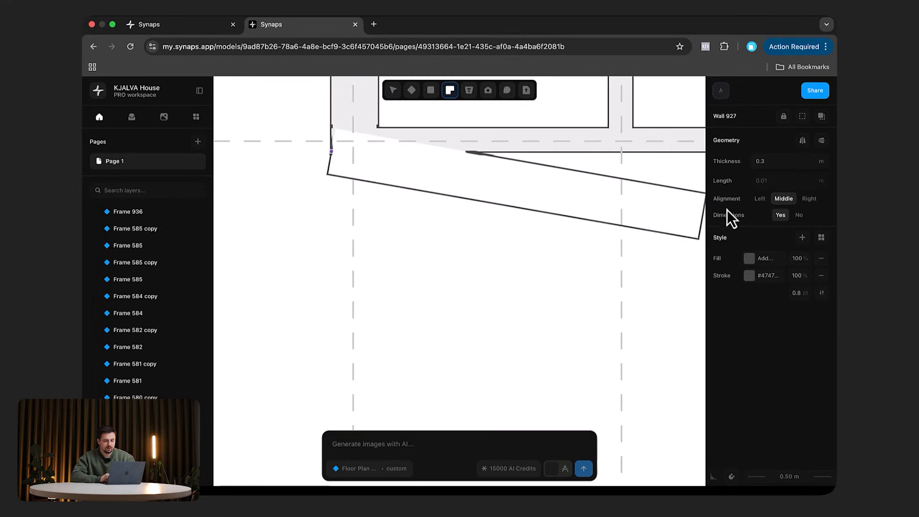
left_click(806, 201)
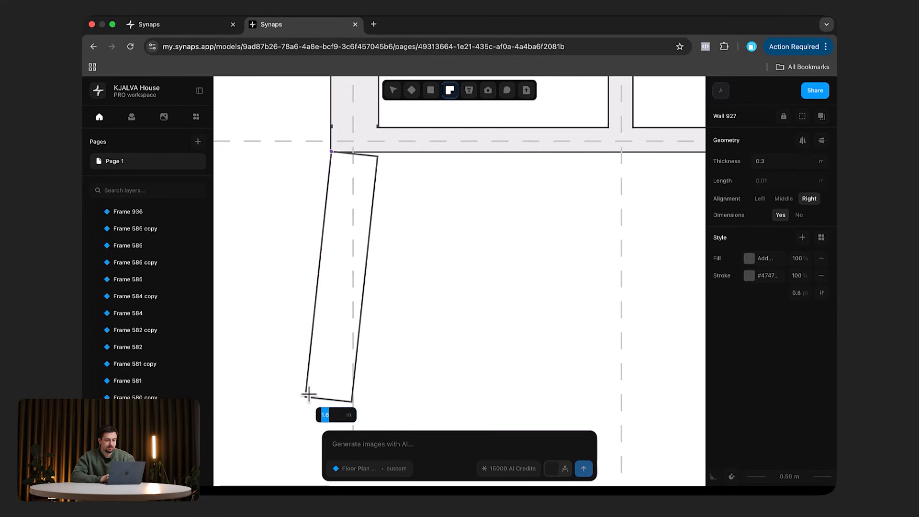
scroll(333, 402, "down", 5, "ctrl")
scroll(332, 402, "down", 6)
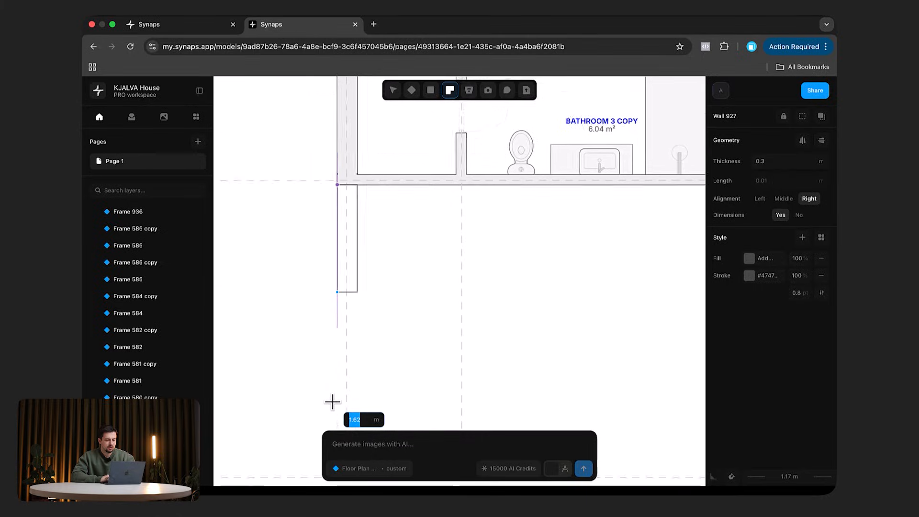
scroll(353, 311, "up", 5, "ctrl")
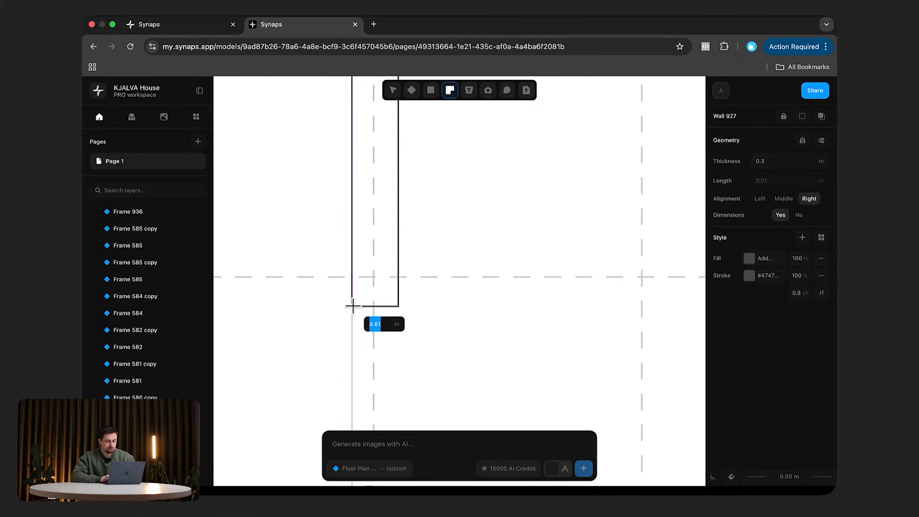
left_click(352, 306)
Step: Continue with a 6 m bottom wall and a right wall back up to the house, enclosing the new room
scroll(350, 307, "down", 6, "ctrl")
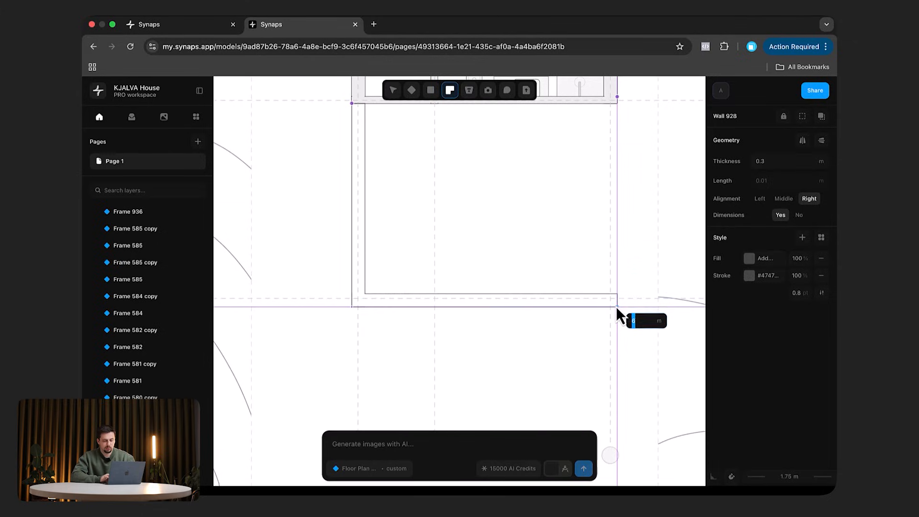
key("Escape")
key("XF86MonBrightnessDown")
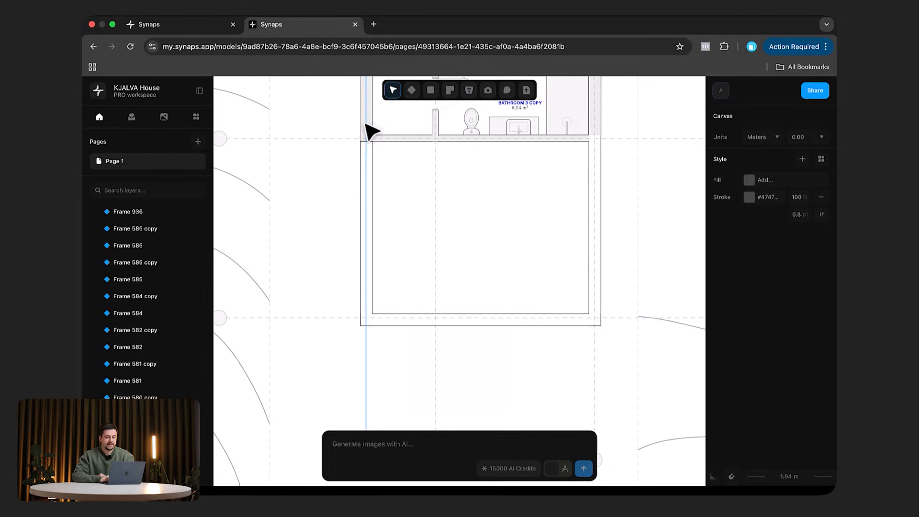
Step: Extend the upper end of the new room's left wall to the grid line inside the existing wall
scroll(369, 131, "up", 5, "ctrl")
scroll(369, 165, "up", 3, "ctrl")
left_click(406, 229)
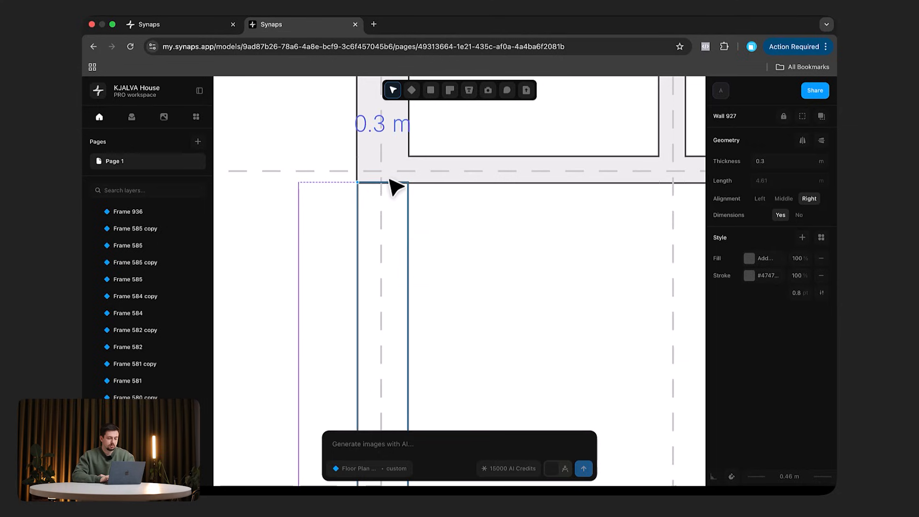
mouse_move(360, 183)
left_mouse_down()
mouse_move(360, 169)
mouse_move(365, 174)
left_mouse_up()
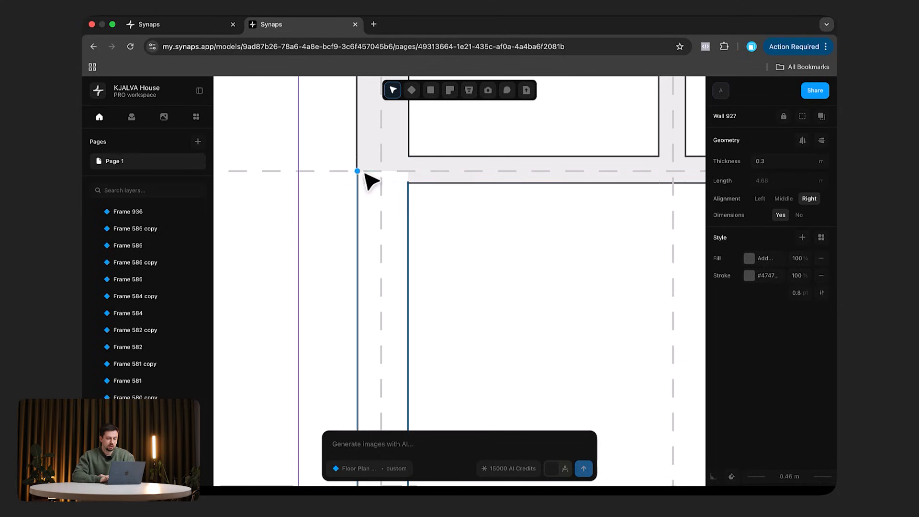
scroll(542, 258, "down", 8, "ctrl")
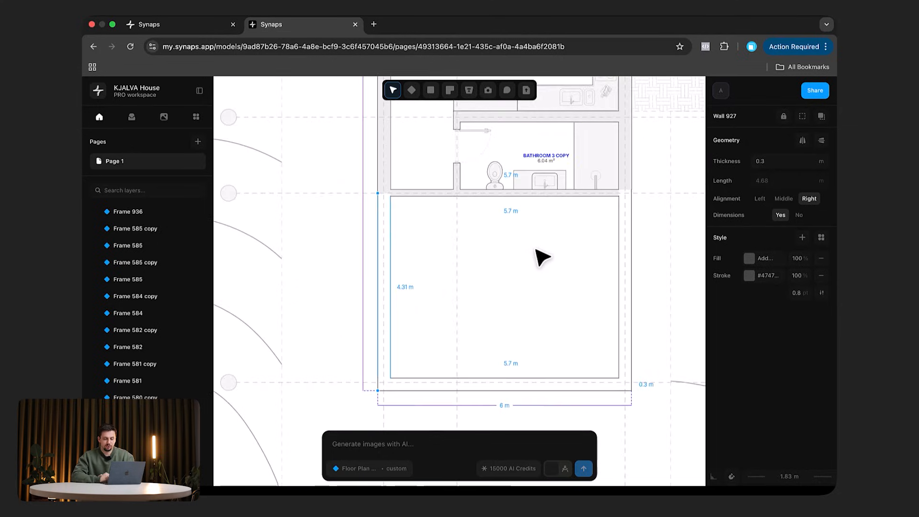
left_click(532, 261)
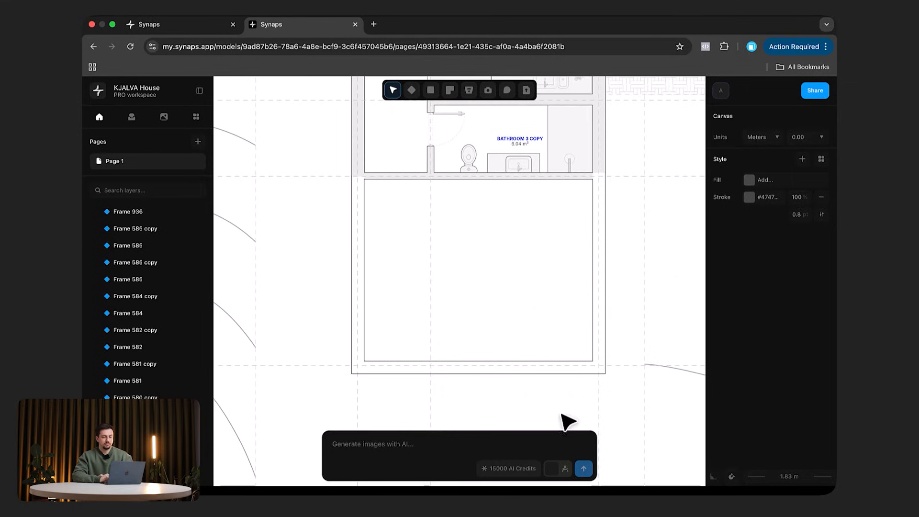
Step: Move the new room's bottom wall up so that it is centred on the horizontal grid line
scroll(385, 377, "up", 7, "ctrl")
left_click(354, 365)
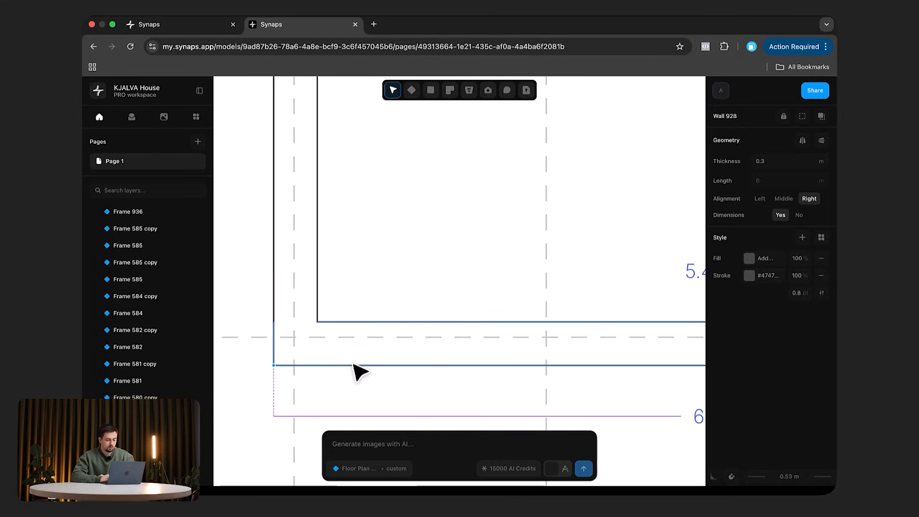
scroll(402, 370, "down", 4, "ctrl")
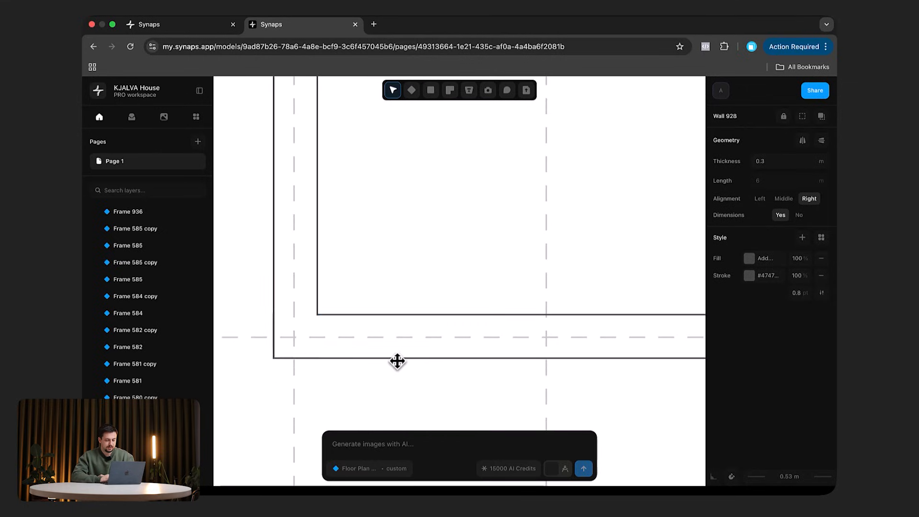
scroll(401, 364, "down", 3, "ctrl")
left_click(513, 334)
scroll(511, 332, "up", 4, "ctrl")
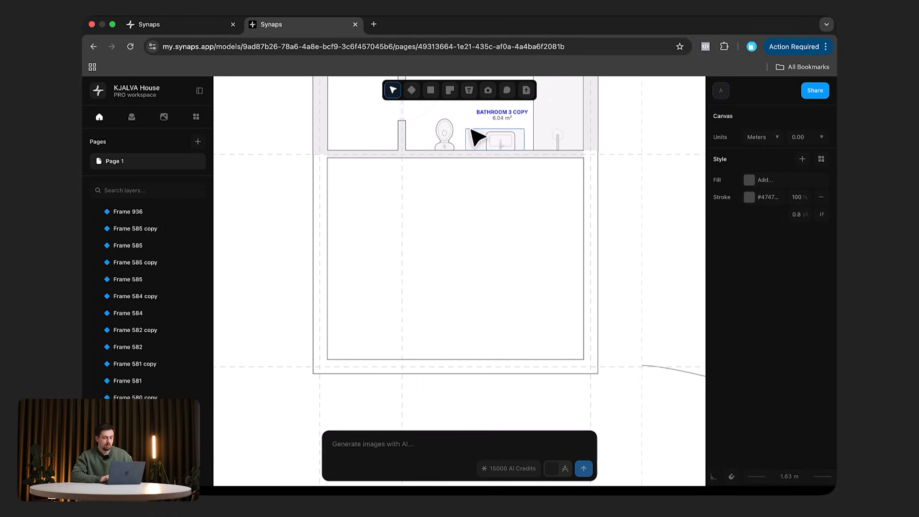
Step: Draw a 0.15 m thick partition with Middle alignment along the inner vertical grid line, from the room's bottom wall up to its top wall
key("w")
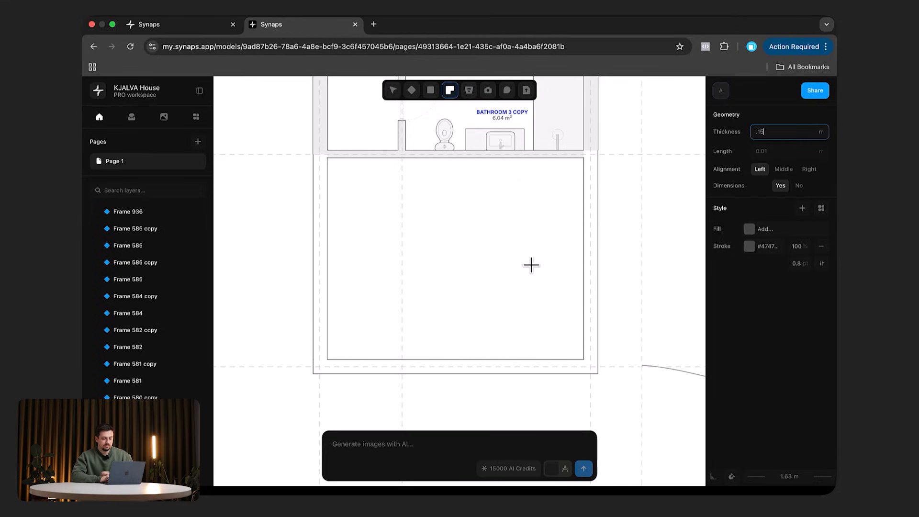
left_click(402, 356)
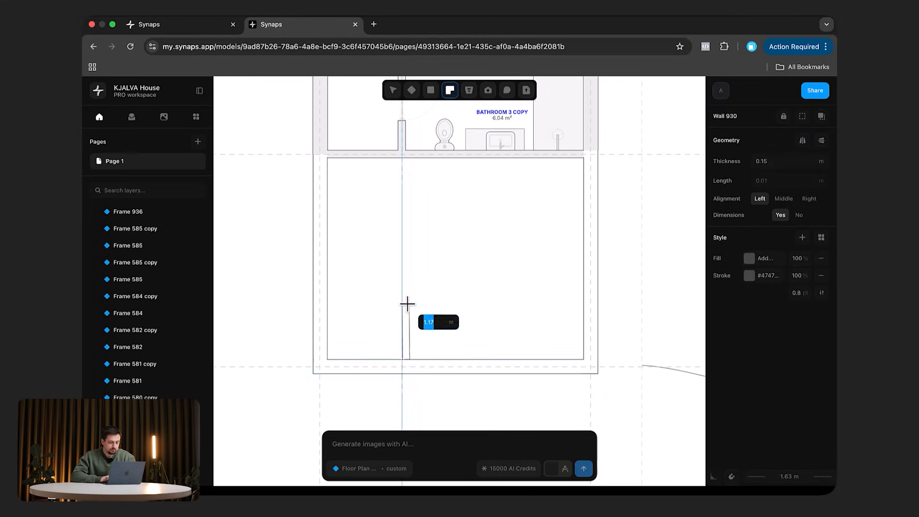
left_click(788, 199)
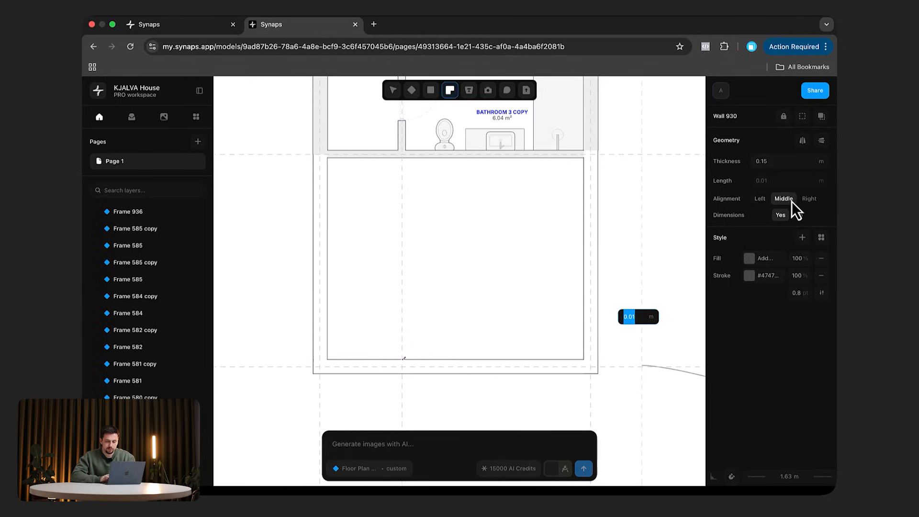
left_click(403, 160)
scroll(402, 160, "up", 10)
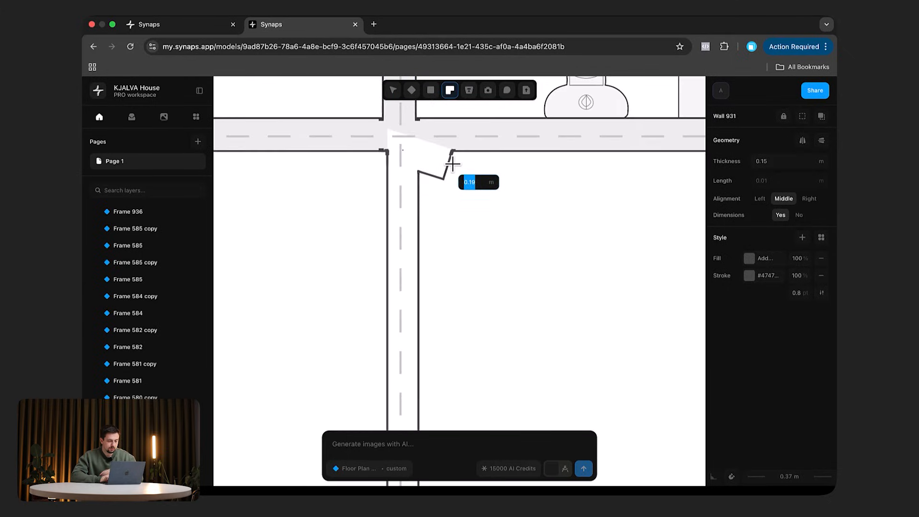
key("Escape")
Step: Shift the partition's upper end so that the wall is centred on the vertical grid line
key("F1")
left_click(413, 180)
left_click_drag(418, 172, 409, 173)
scroll(411, 173, "down", 10)
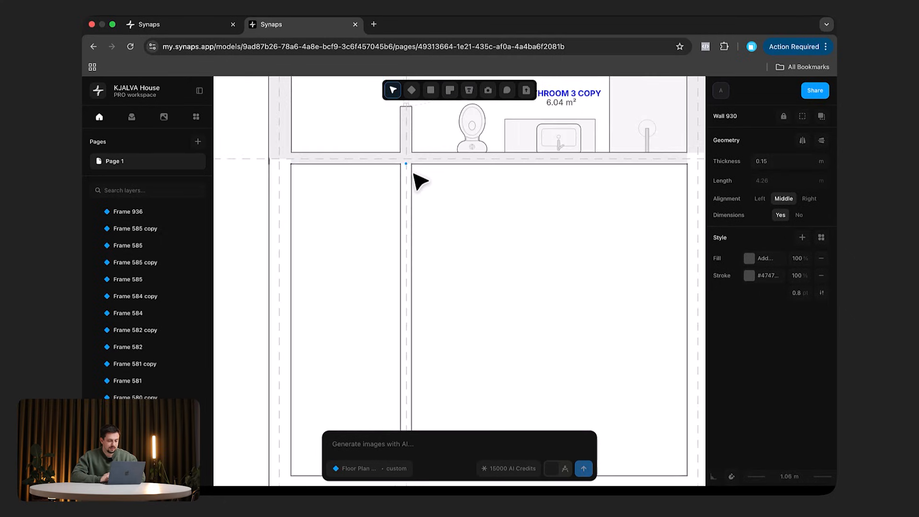
left_click(441, 220)
Step: Fill the room's outer walls and the partition with #ececec, sampled from the existing house wall
scroll(437, 177, "up", 1)
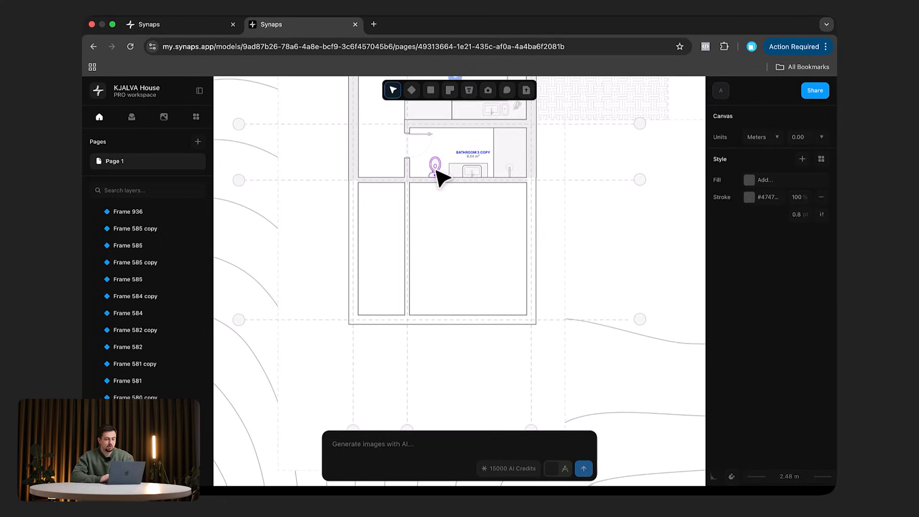
scroll(403, 231, "up", 5)
scroll(347, 242, "down", 3)
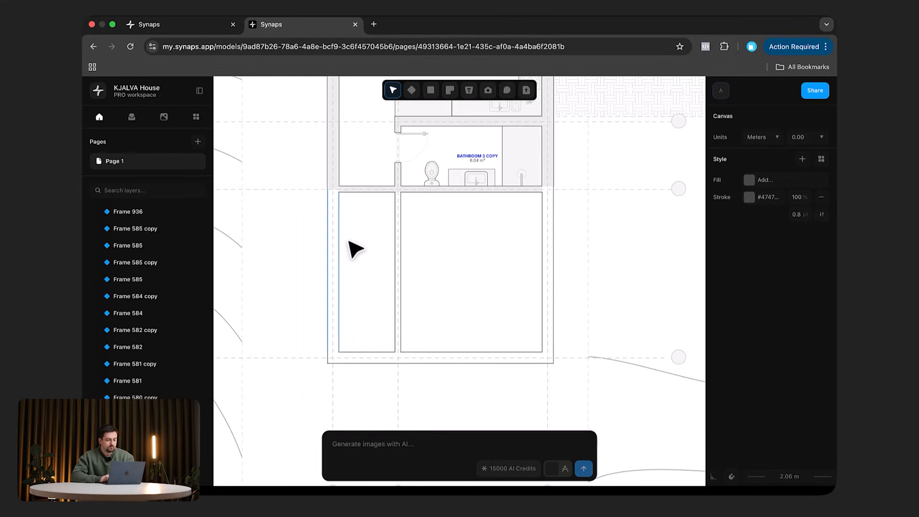
left_click(347, 242)
scroll(405, 360, "up", 5)
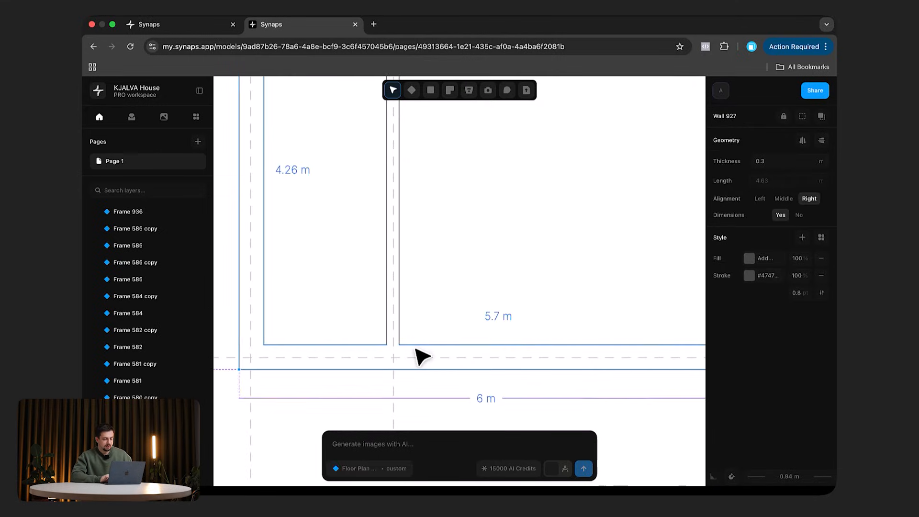
left_click(415, 343, "shift")
scroll(408, 339, "down", 3)
scroll(478, 342, "right", 2)
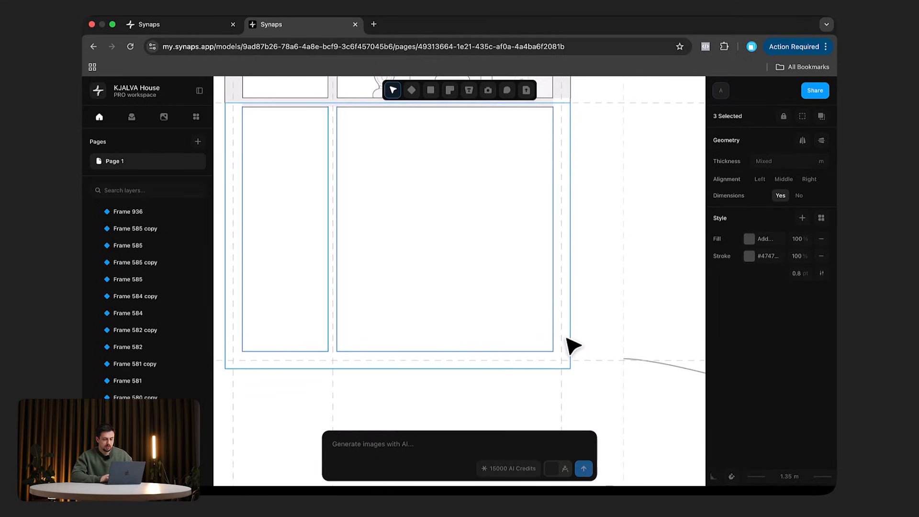
scroll(558, 335, "down", 5)
scroll(560, 332, "up", 1)
scroll(568, 206, "up", 5)
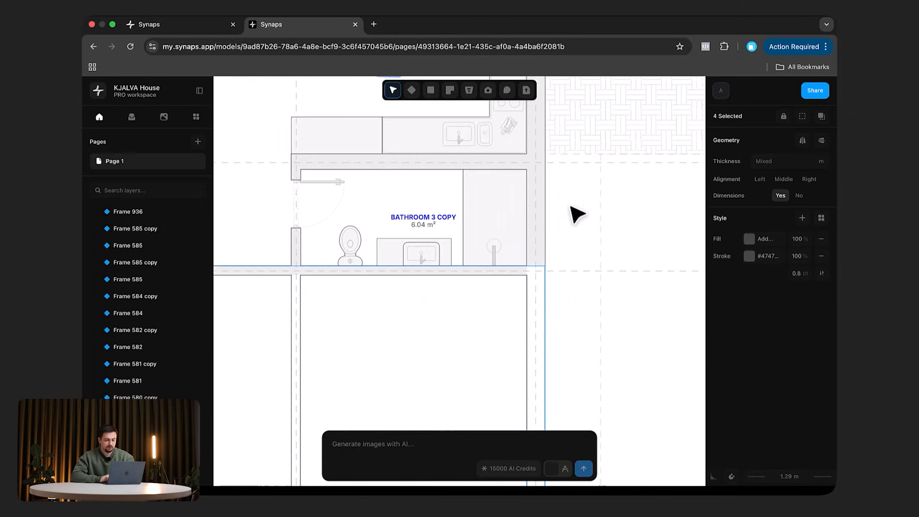
scroll(598, 211, "down", 1)
scroll(604, 218, "down", 2)
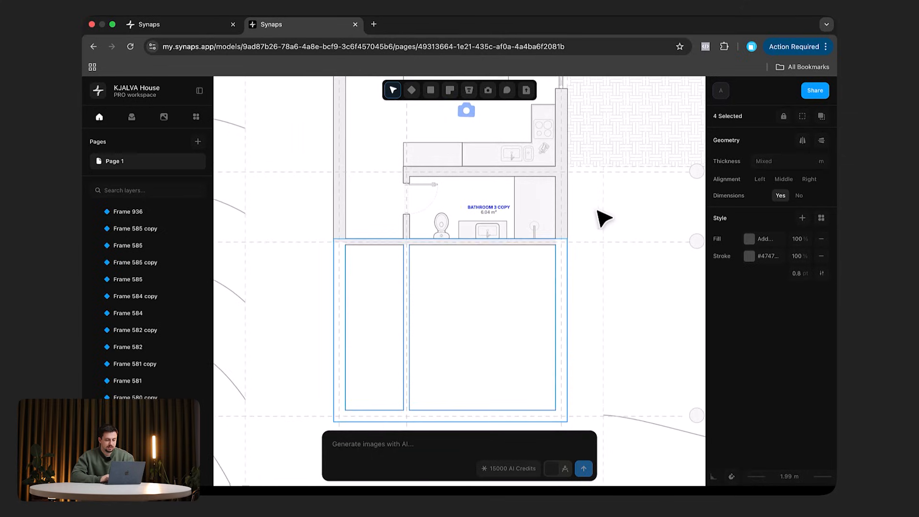
left_click(753, 242)
left_click(692, 334)
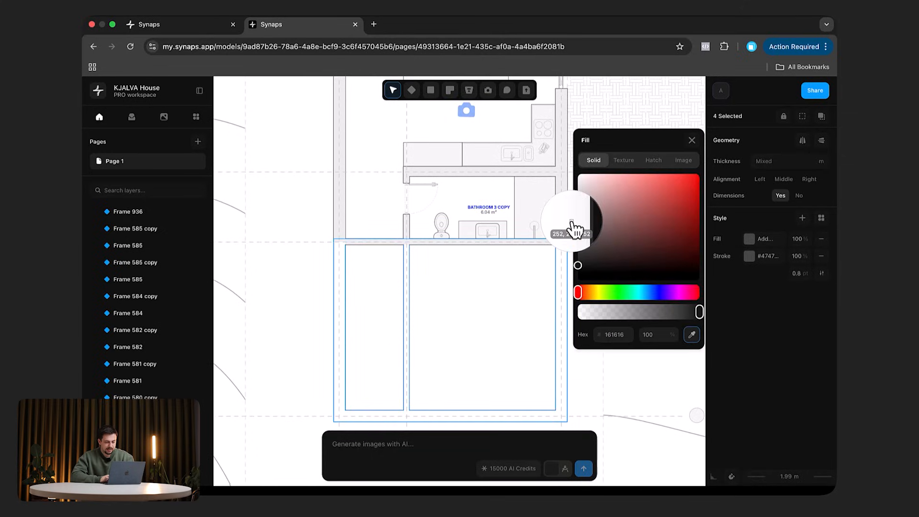
left_click(572, 222)
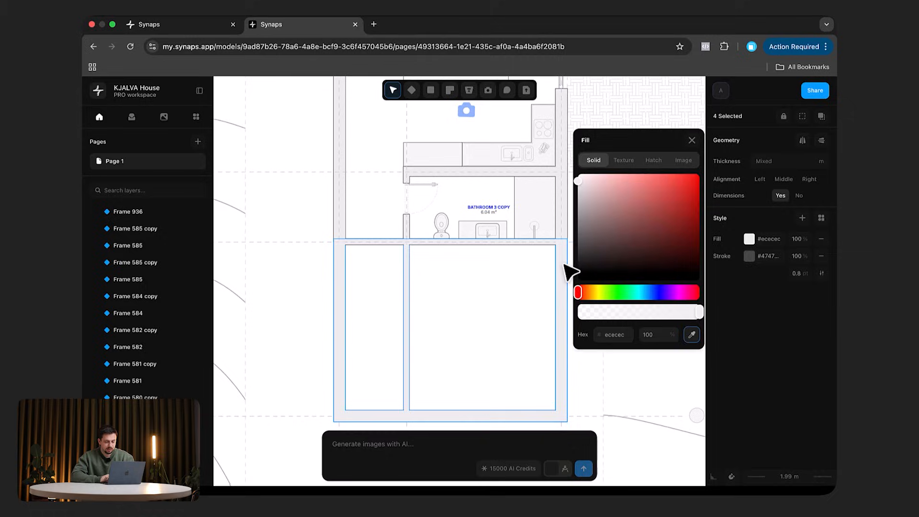
left_click(602, 362)
Step: Bring the three vertical grid lines to the front, above the filled walls
scroll(568, 242, "down", 3)
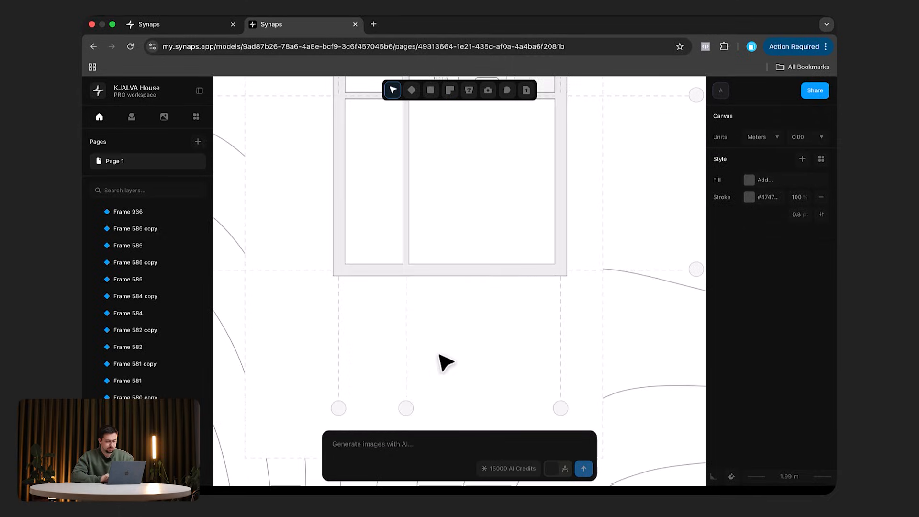
left_click_drag(579, 349, 326, 313)
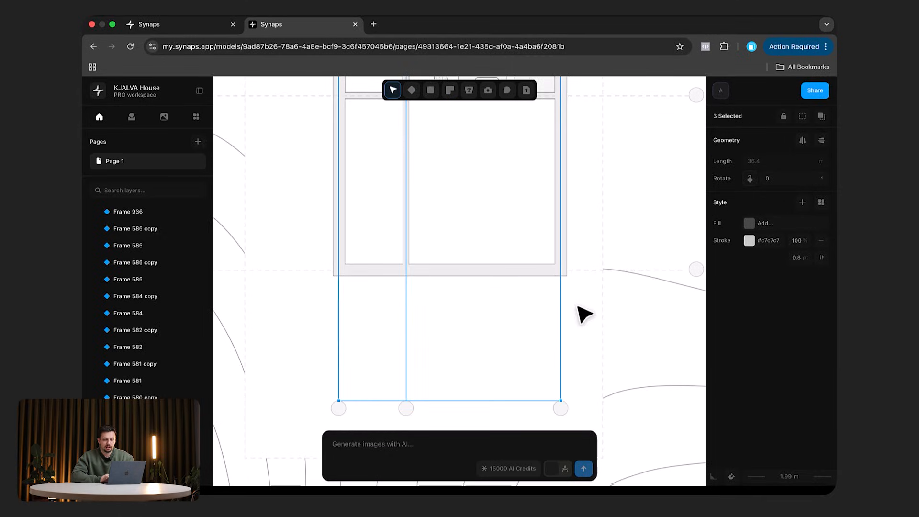
left_click(822, 117)
left_click(817, 137)
left_click(590, 330)
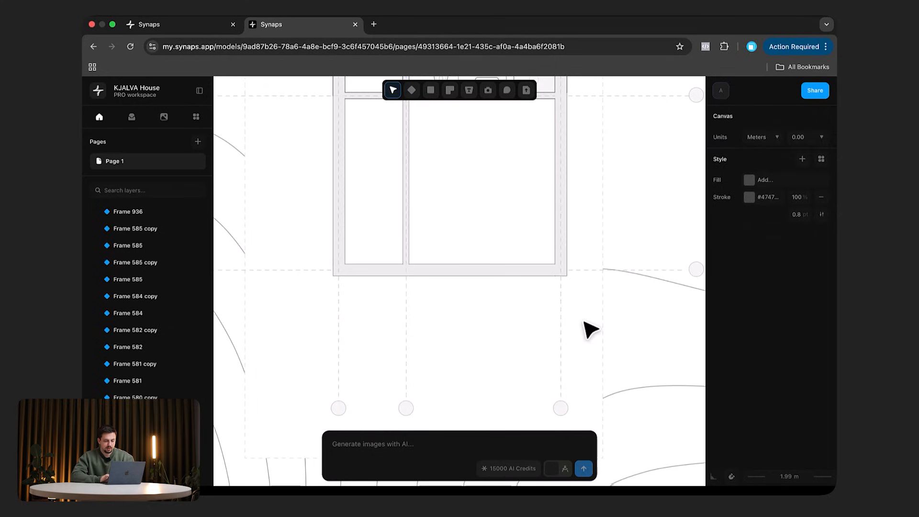
Step: Bring the horizontal grid line through the new room's bottom wall to the front
scroll(565, 259, "up", 2)
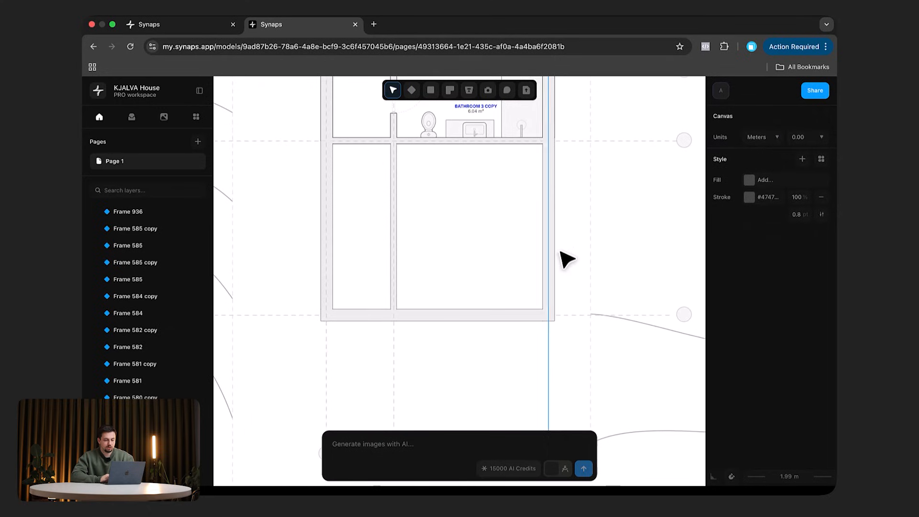
left_click(572, 315)
left_click(824, 120)
left_click(821, 137)
left_click(621, 307)
scroll(618, 325, "down", 3, "ctrl")
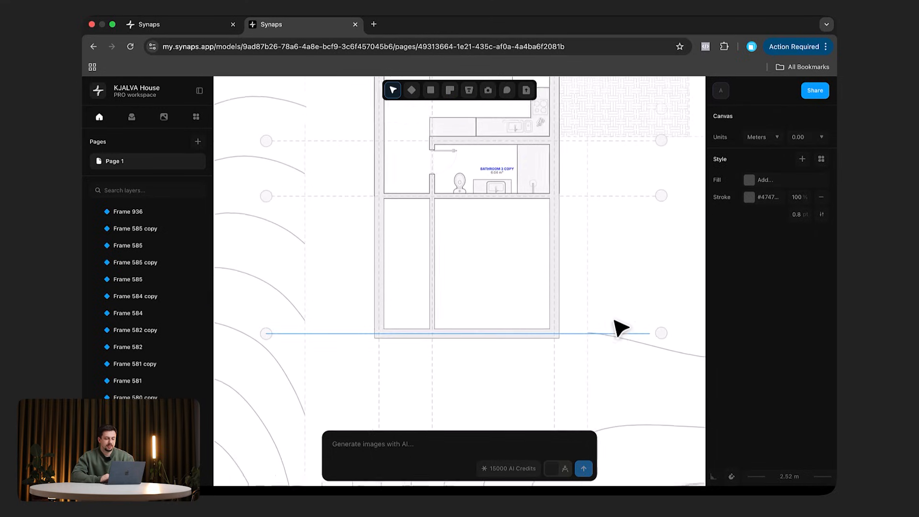
Step: Give the four new walls the stroke colour #3f3f3f, sampled from the existing wall, and a 1.3 pt stroke weight
scroll(353, 234, "up", 5, "ctrl")
left_click(465, 191)
scroll(382, 271, "down", 4, "ctrl")
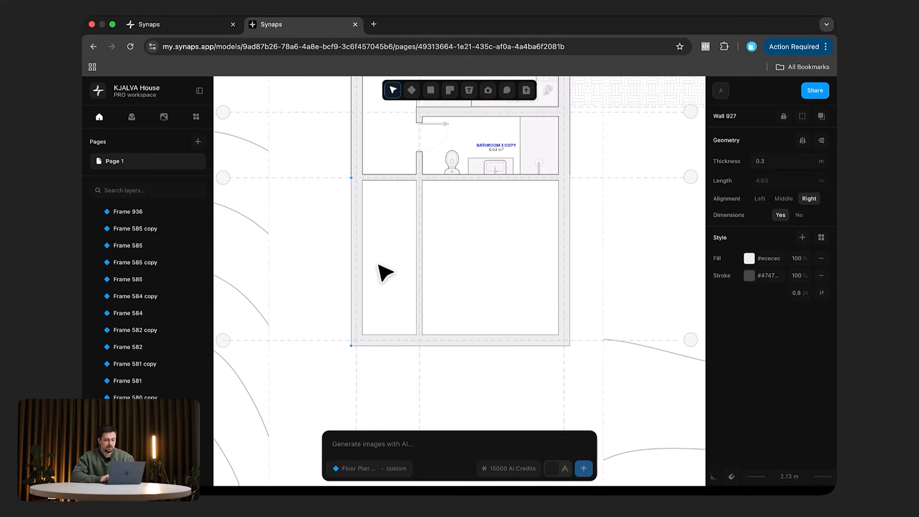
left_click(557, 342, "shift")
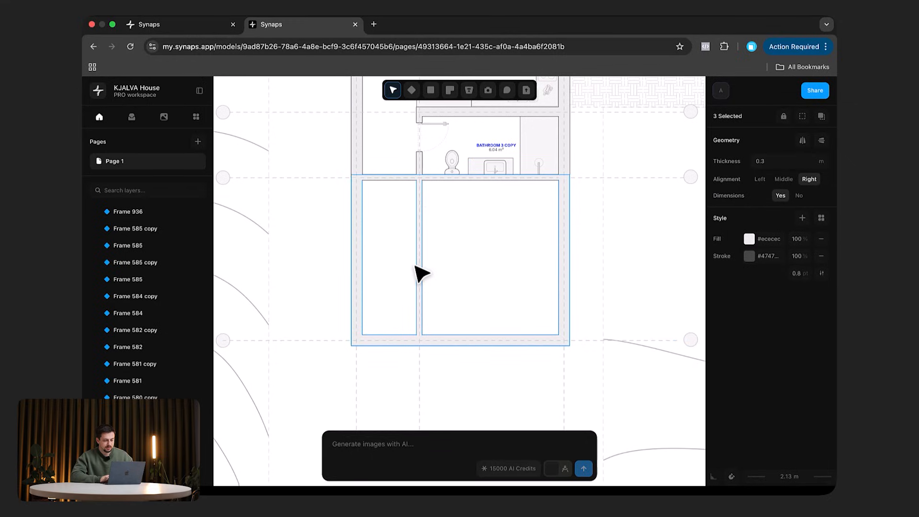
left_click(749, 258)
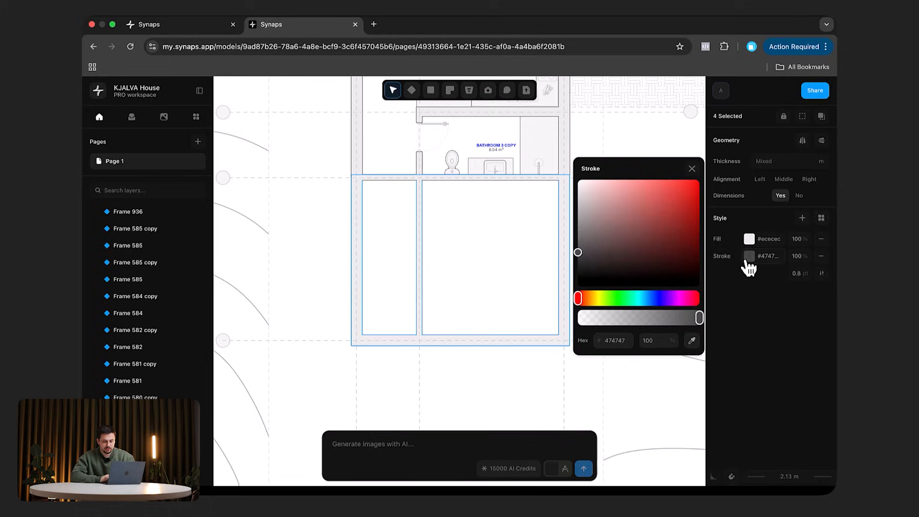
left_click(693, 341)
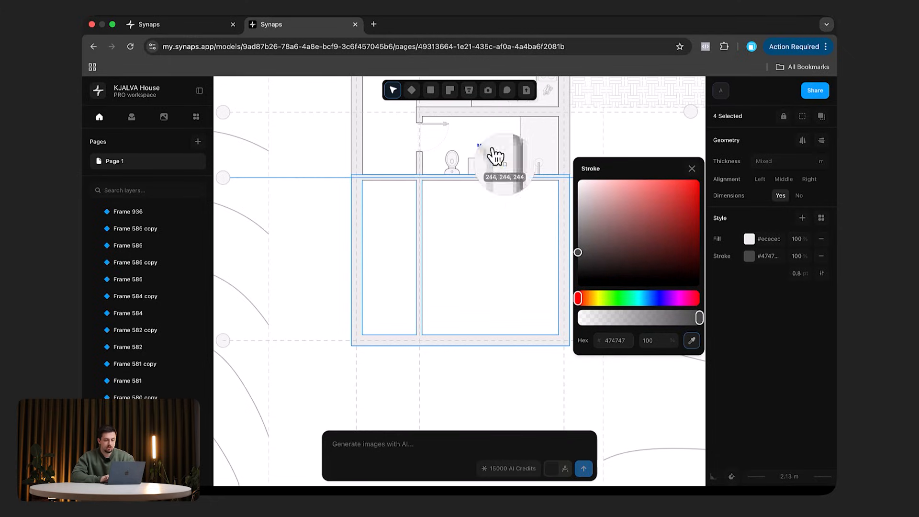
left_click(425, 164)
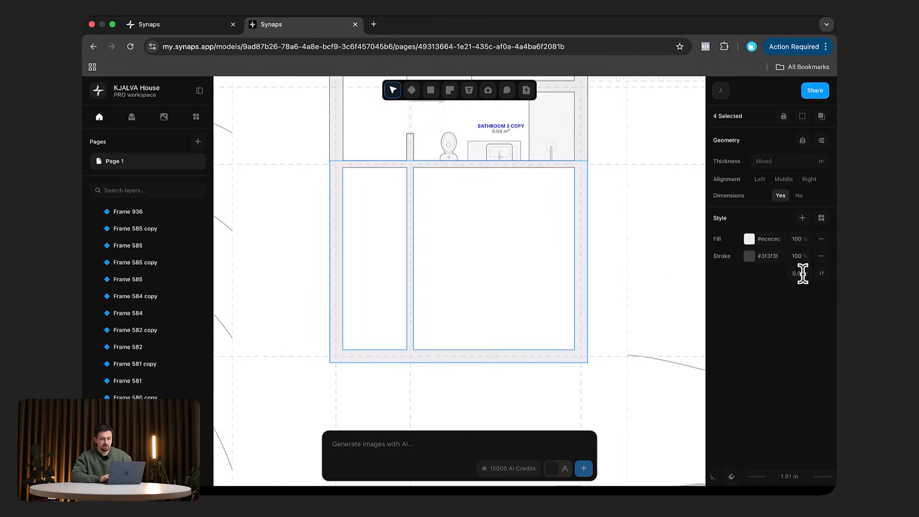
type("1.3")
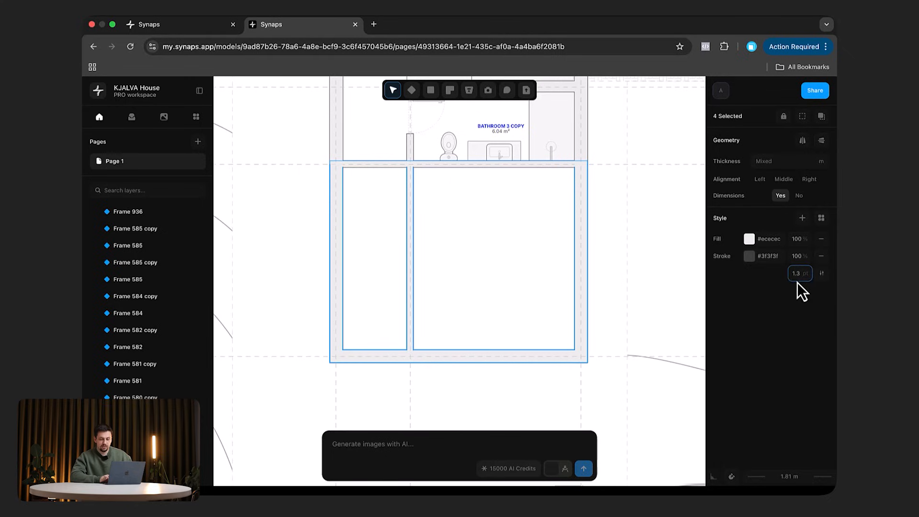
left_click(641, 320)
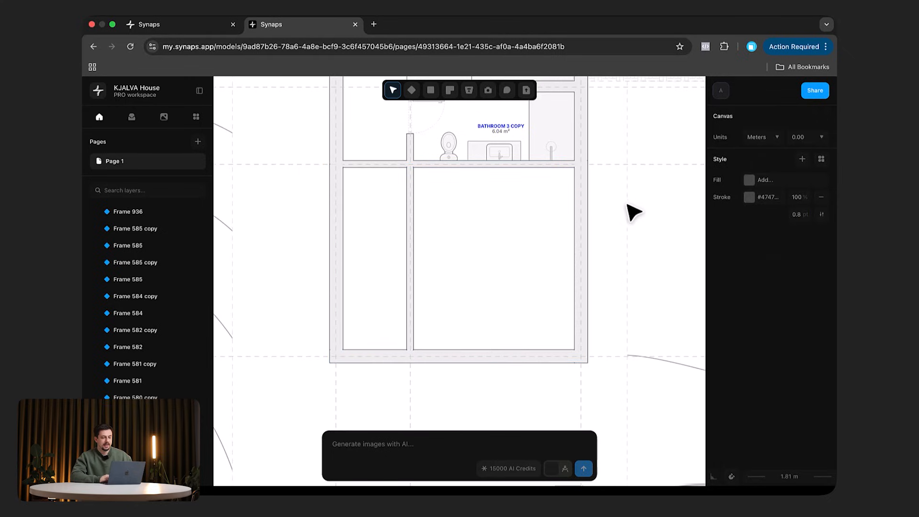
scroll(631, 212, "down", 5)
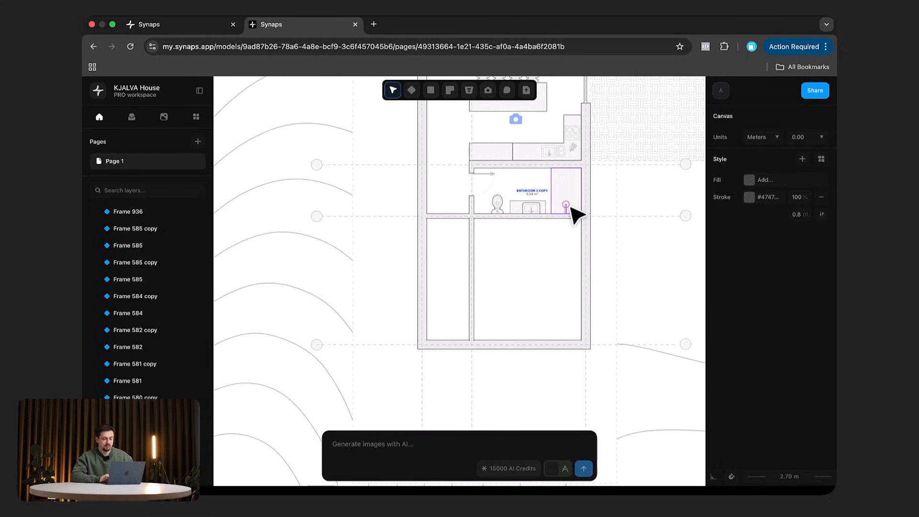
scroll(519, 218, "down", 5)
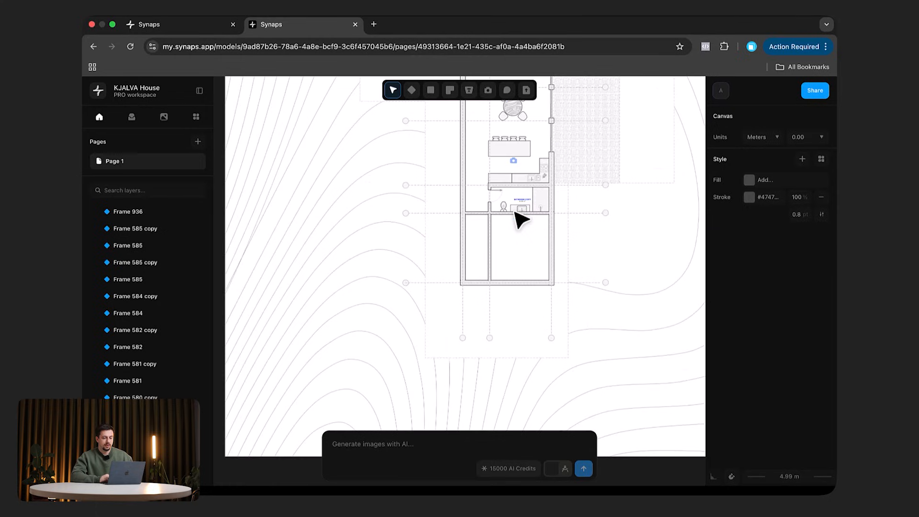
scroll(519, 218, "down", 4)
scroll(620, 264, "up", 3)
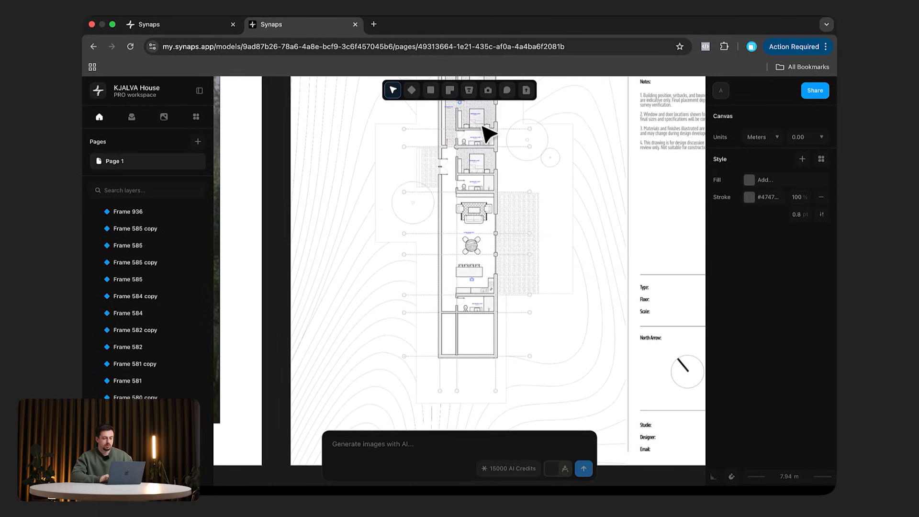
scroll(479, 313, "up", 6)
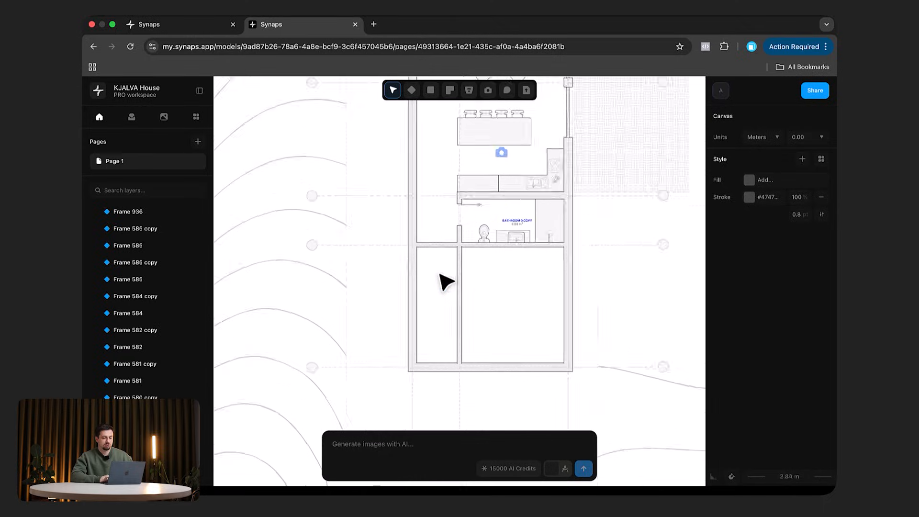
Step: Insert a door opening in the new partition, a short distance below the bathroom's bottom wall
scroll(443, 281, "down", 2)
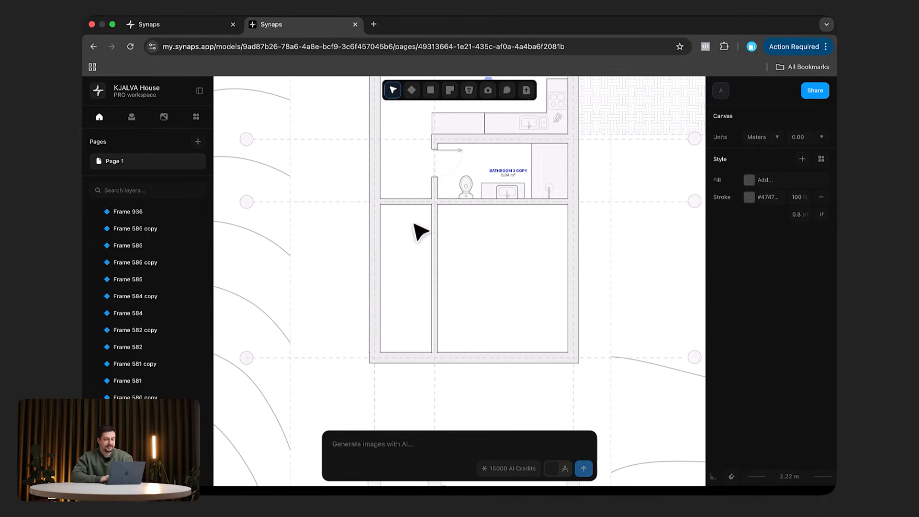
left_click(450, 94)
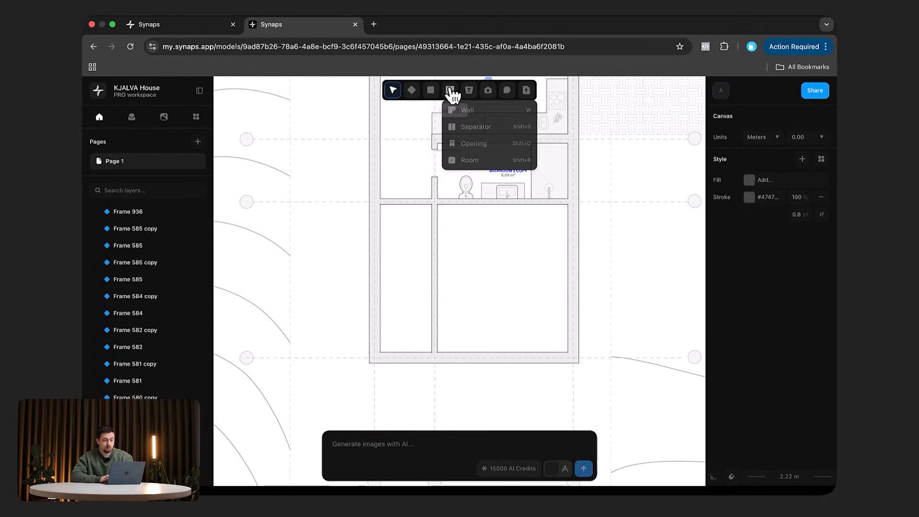
left_click(475, 144)
scroll(478, 284, "up", 5)
left_click(474, 275)
left_click(792, 198)
left_click(783, 211)
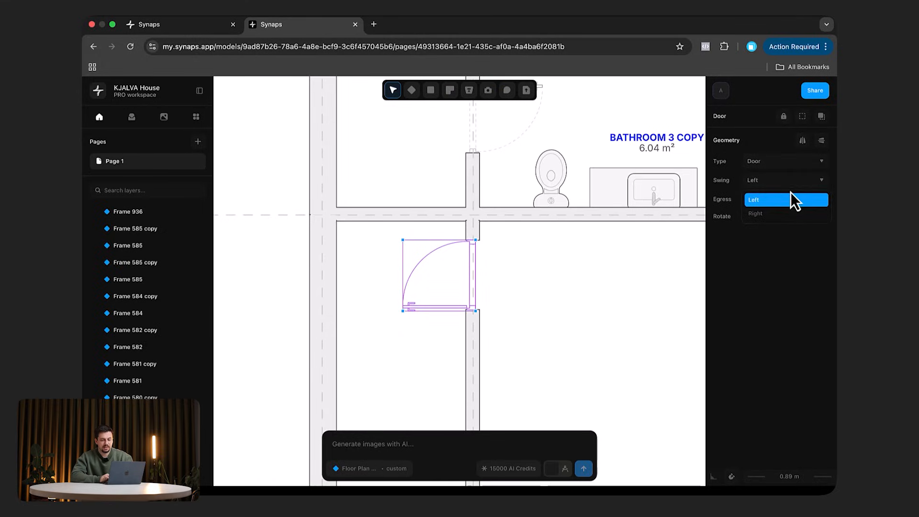
key("Escape")
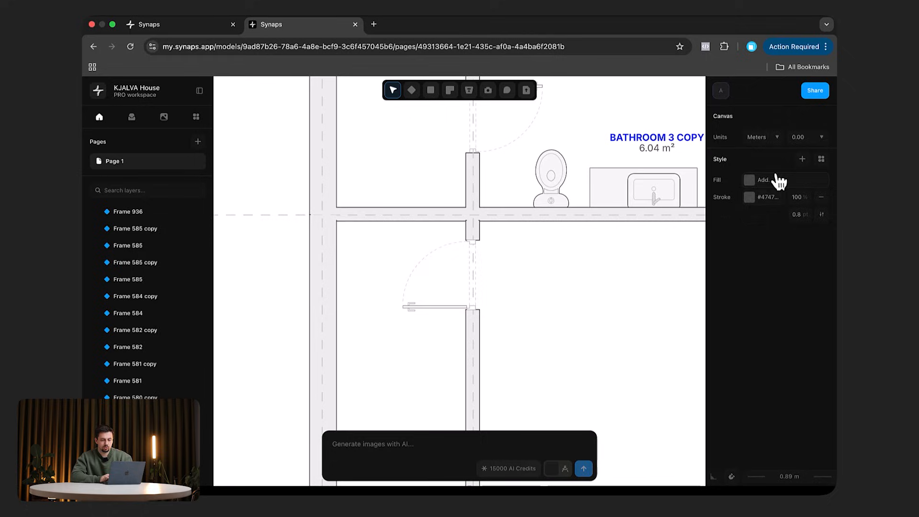
Step: Set the new partition door's egress to Outside
left_click(452, 309)
left_click(785, 200)
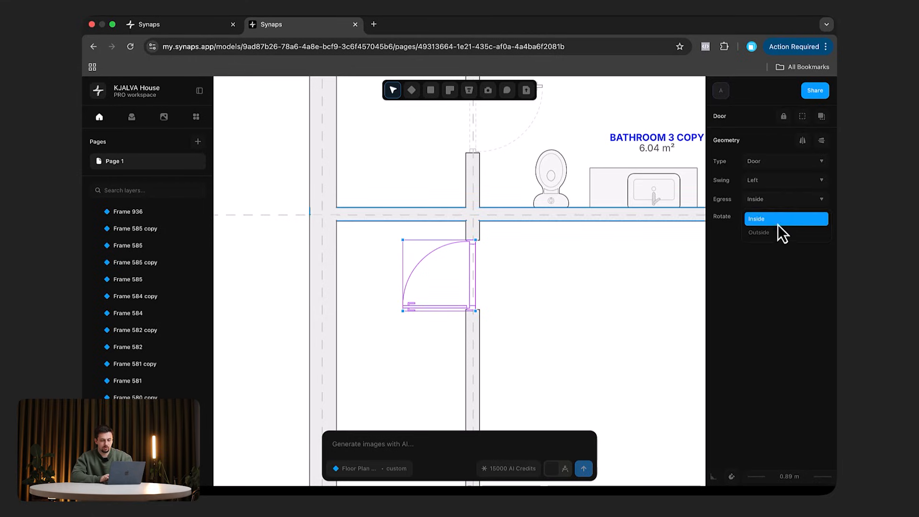
left_click(778, 232)
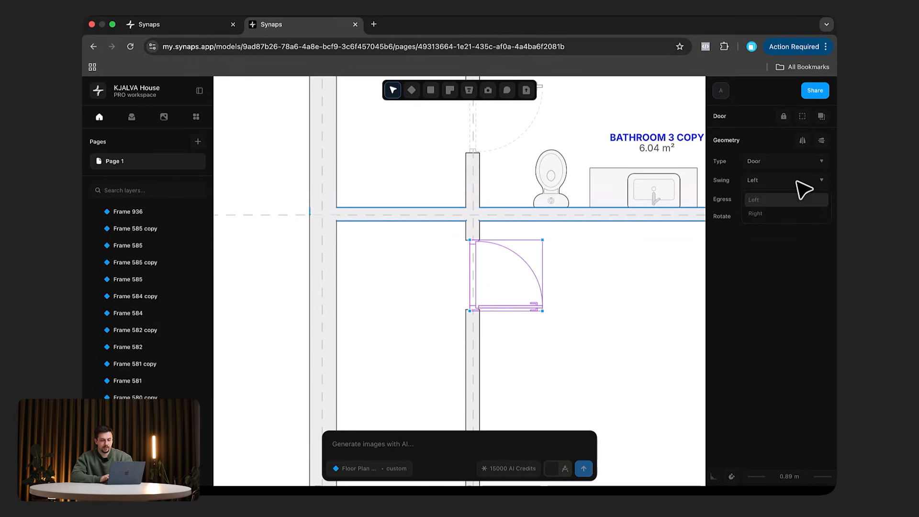
Step: Set the new partition door's swing to Right
left_click(789, 208)
key("Escape")
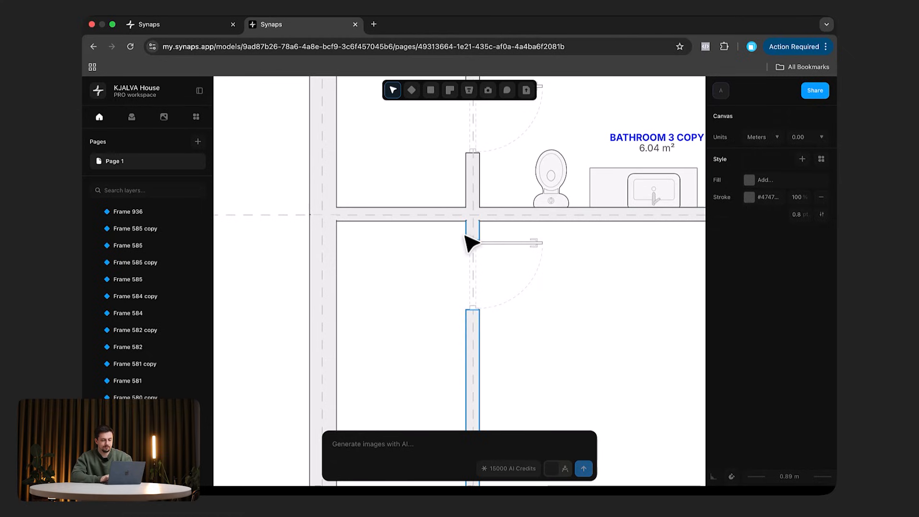
Step: Copy the partition door and place the copy in the horizontal wall just left of the partition
scroll(472, 245, "down", 5)
scroll(431, 236, "up", 5)
left_click(581, 253)
key("ctrl+c")
key("ctrl+v")
left_click_drag(646, 268, 412, 281)
left_click_drag(412, 281, 418, 281)
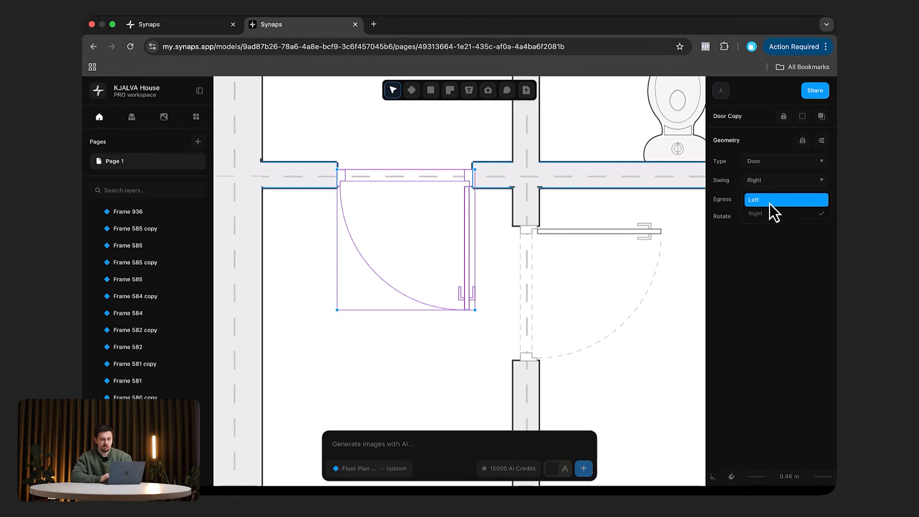
Step: Set the copied door's swing to Left and move it along the wall, closer to the left exterior wall
left_click(771, 203)
left_click_drag(343, 277, 306, 269)
left_click(345, 344)
Step: Insert an opening in the new room's right exterior wall and set its type to Window
scroll(346, 344, "down", 4)
scroll(462, 333, "down", 4)
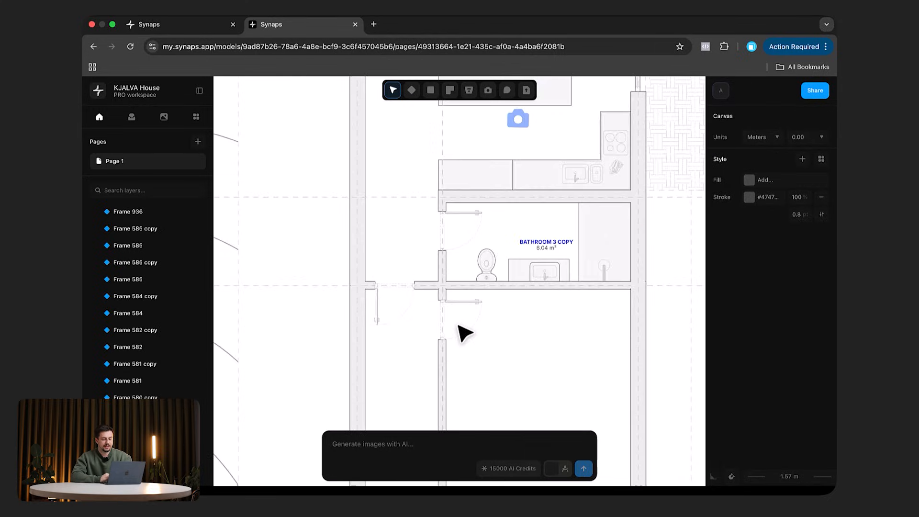
scroll(500, 351, "down", 3)
scroll(559, 300, "up", 1, "ctrl")
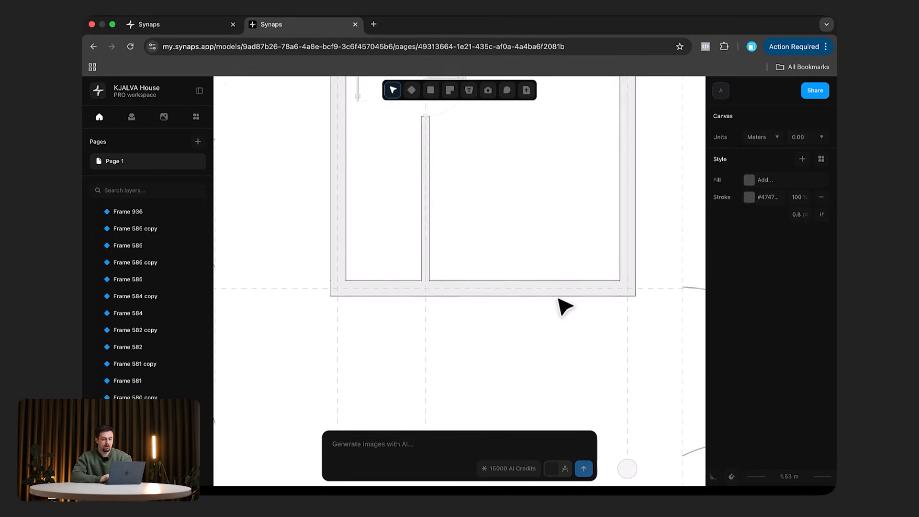
scroll(559, 299, "up", 3)
scroll(559, 300, "right", 2)
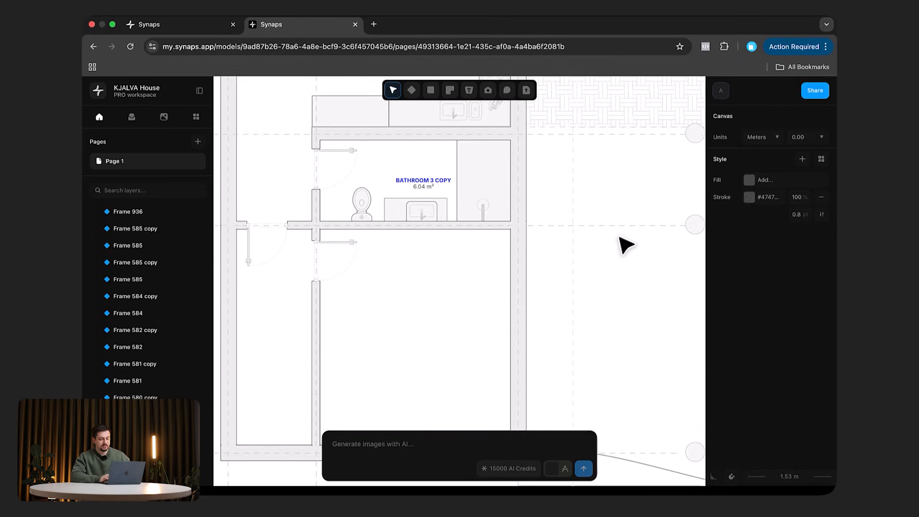
key("d")
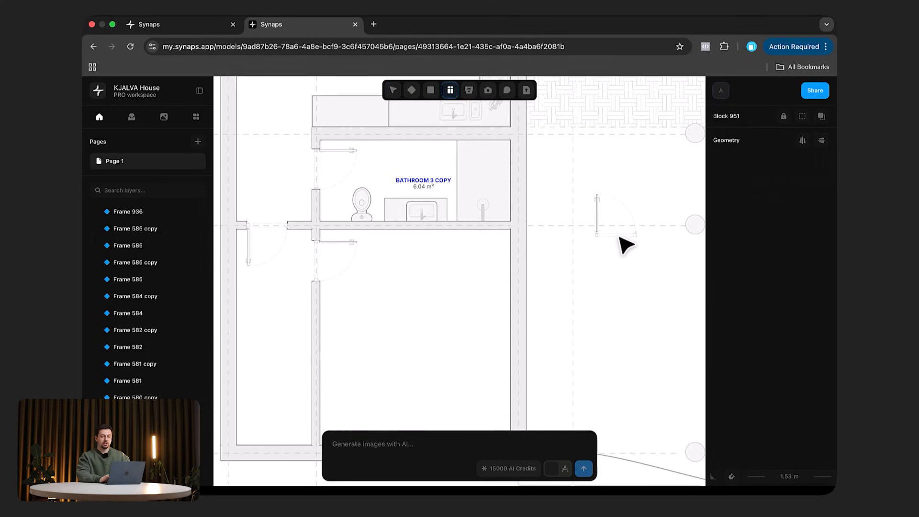
left_click(515, 322)
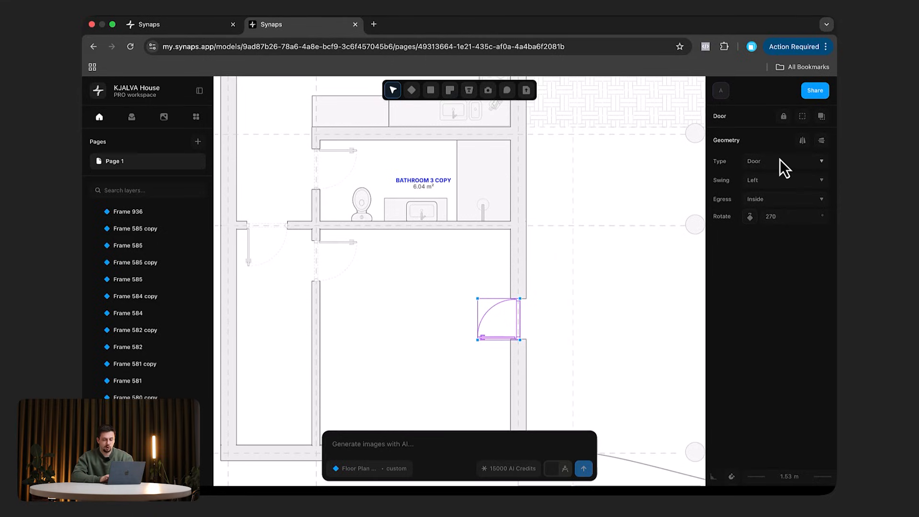
left_click(764, 162)
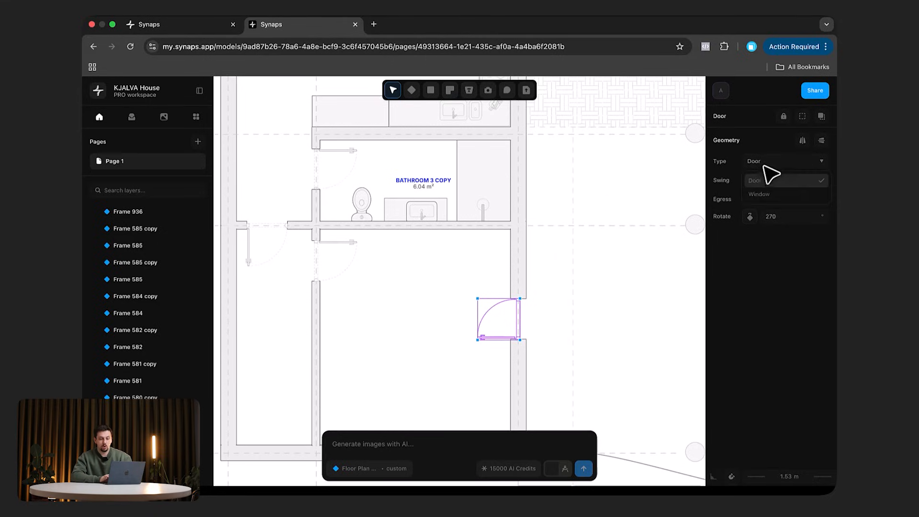
left_click(771, 196)
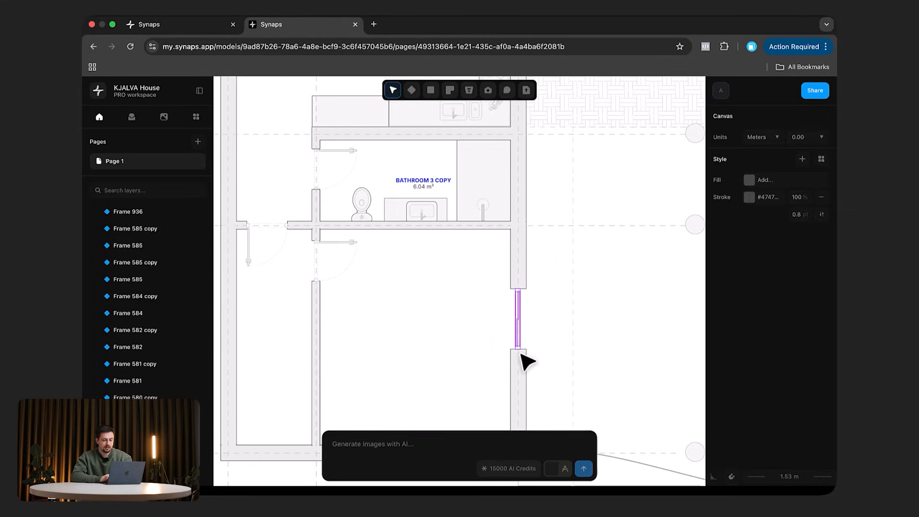
Step: Lengthen the window along the right exterior wall to span most of the room below the bathroom
scroll(525, 357, "up", 5, "ctrl")
scroll(520, 347, "down", 3)
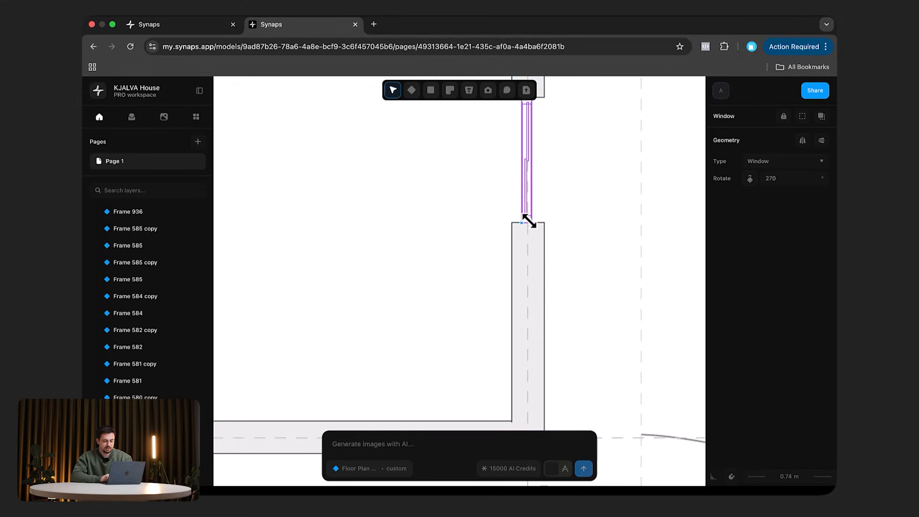
scroll(530, 221, "up", 3, "ctrl")
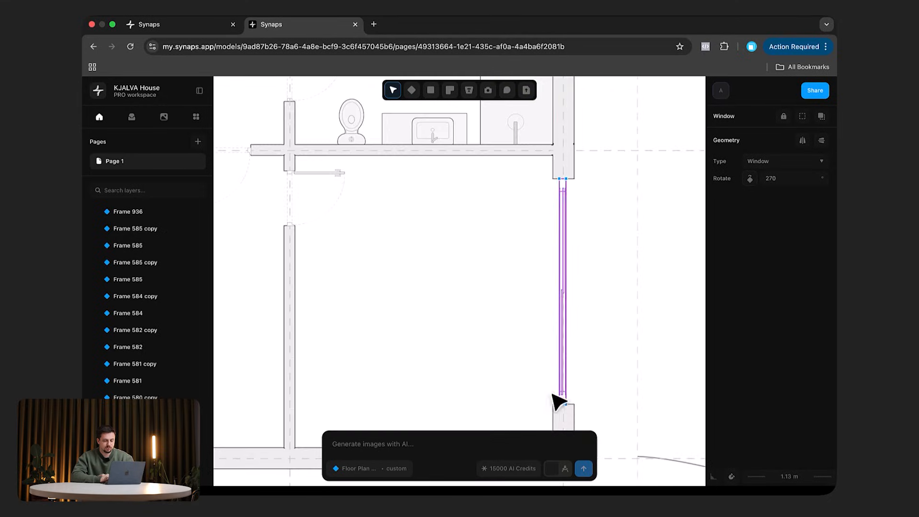
scroll(566, 407, "up", 5, "ctrl")
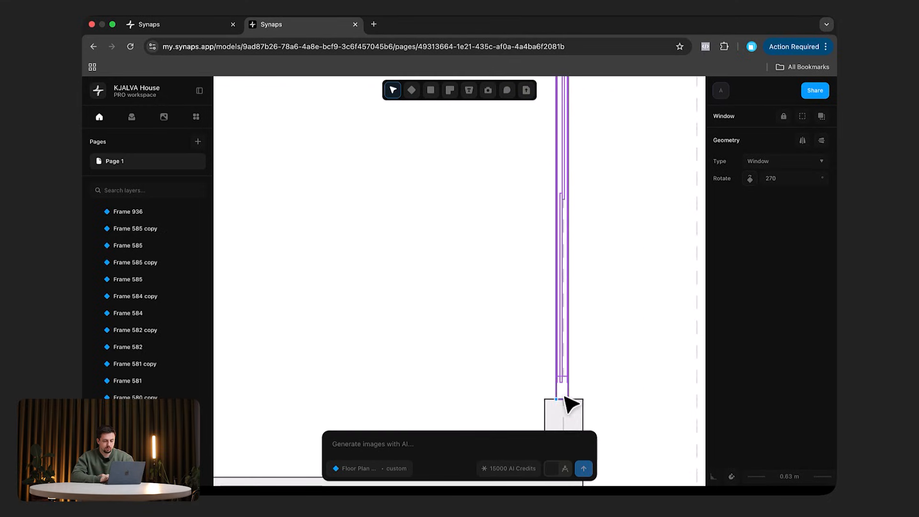
left_click_drag(562, 399, 568, 370)
left_click(626, 342)
scroll(626, 342, "down", 8, "ctrl")
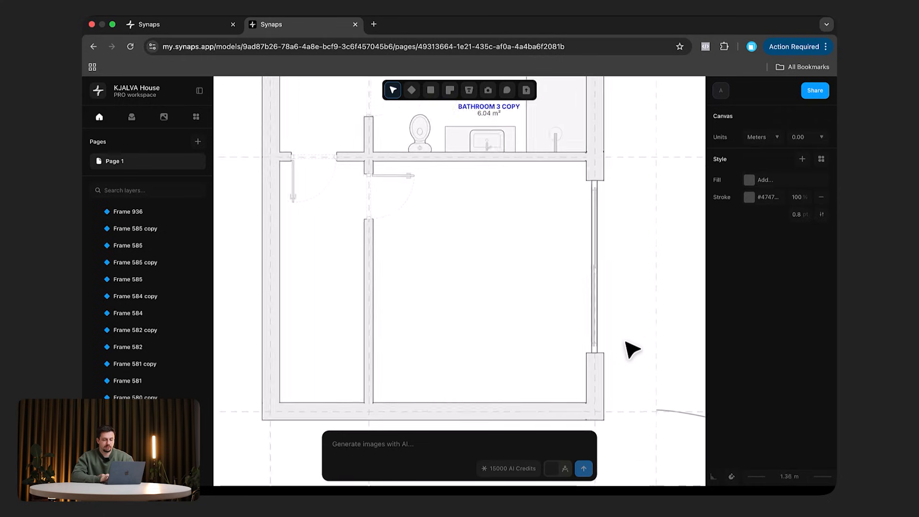
scroll(626, 341, "right", 1)
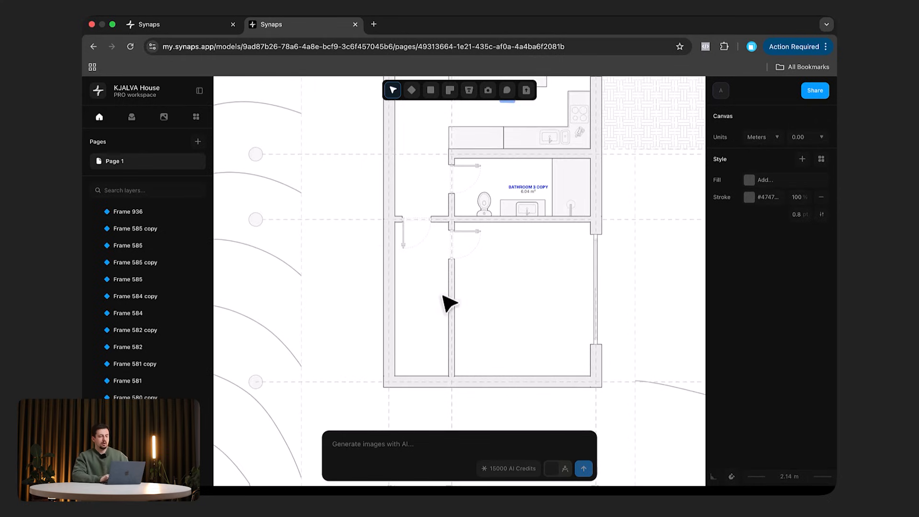
Step: Insert the Vikenaker bed block in the larger room and set its rotation to 180°
left_click(134, 121)
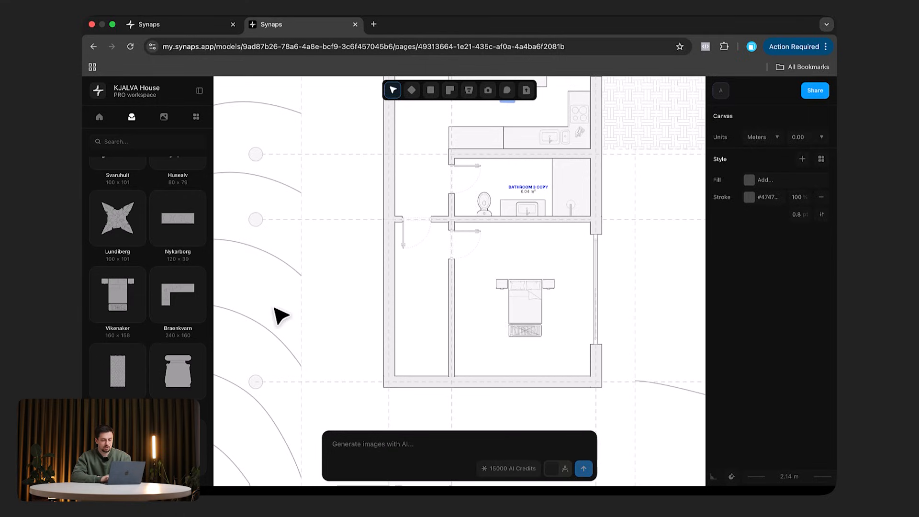
left_click(539, 322)
key("Return")
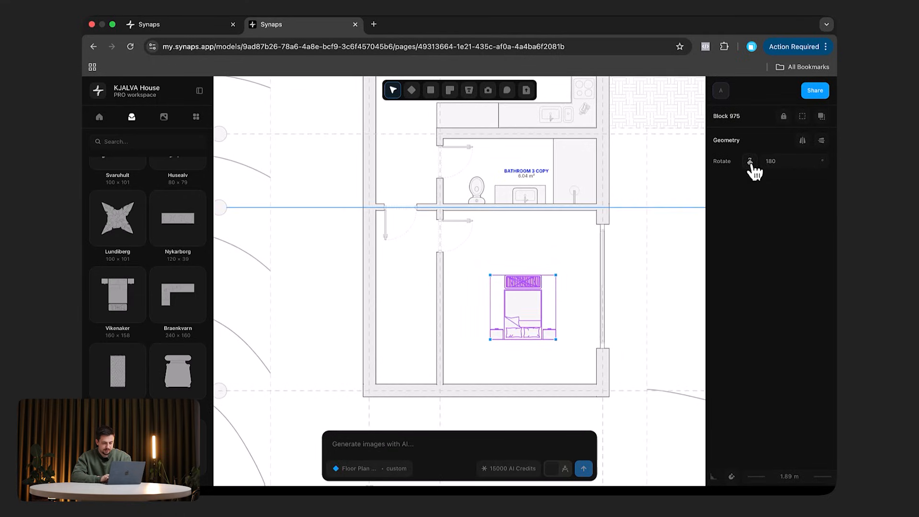
Step: Place the bed against the room's bottom wall and enlarge it to suit the room
left_click_drag(525, 318, 485, 351)
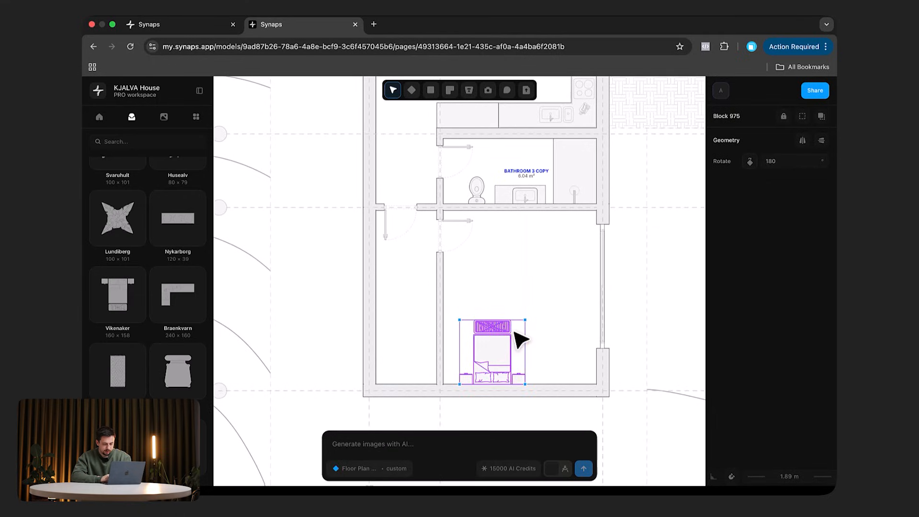
left_click_drag(524, 319, 571, 261)
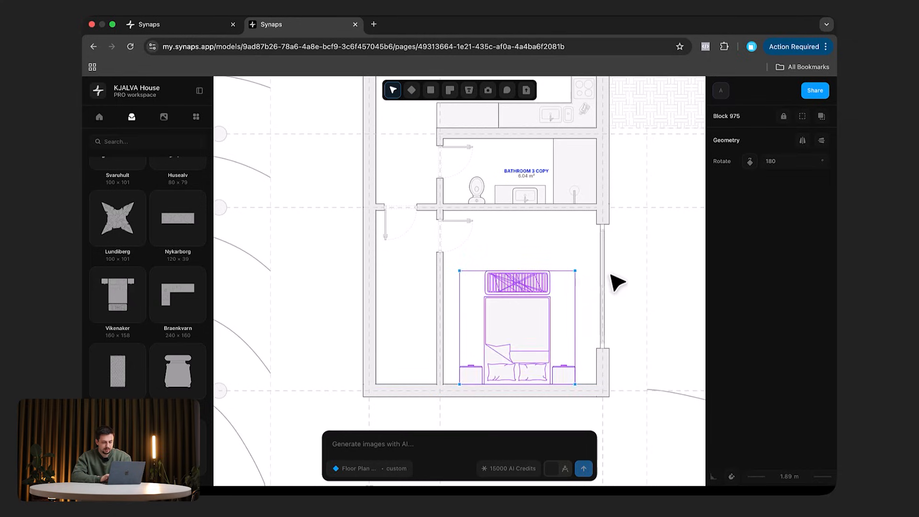
left_click(618, 283)
Step: Draw a closed rectangular polyline of about 1.8 m² for a wardrobe along the narrow room's left wall, starting from the bottom wall
key("l")
scroll(522, 316, "left", 4)
scroll(522, 316, "down", 3)
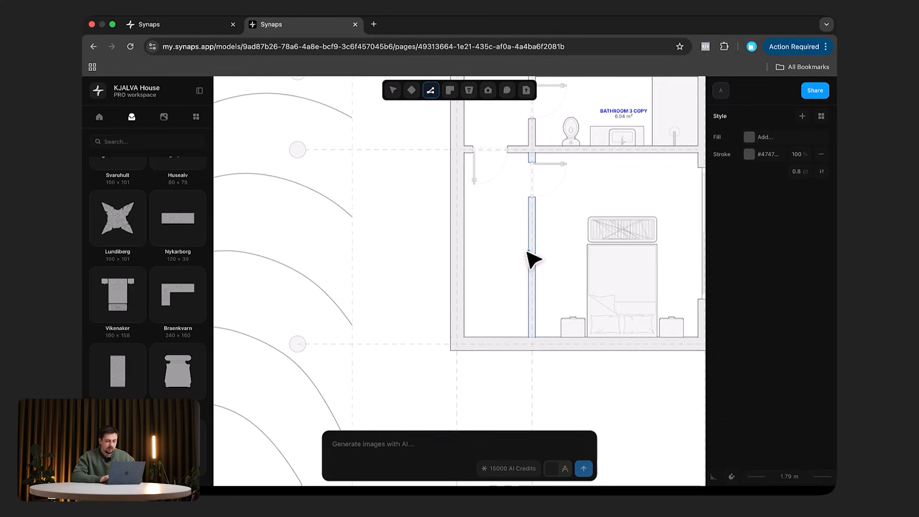
left_click(477, 208)
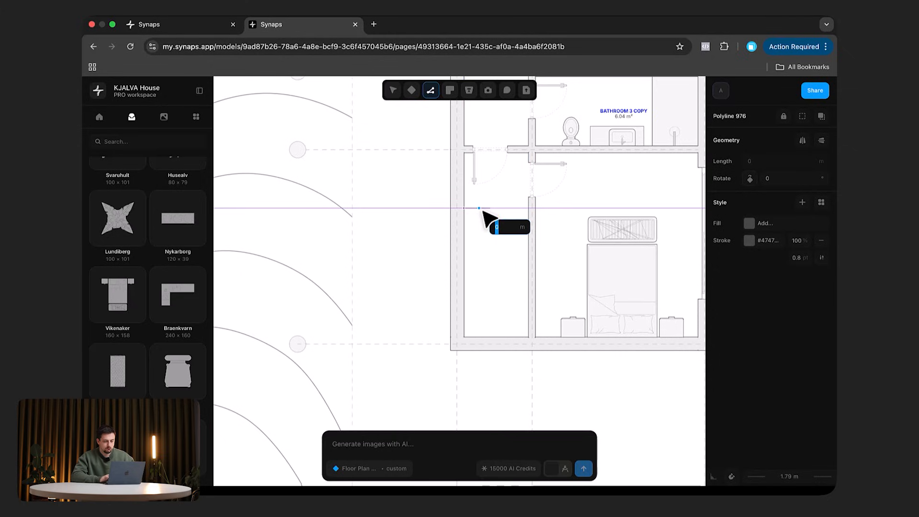
left_click(464, 337)
left_click(490, 337)
left_click(471, 215)
key("Escape")
scroll(489, 293, "up", 2)
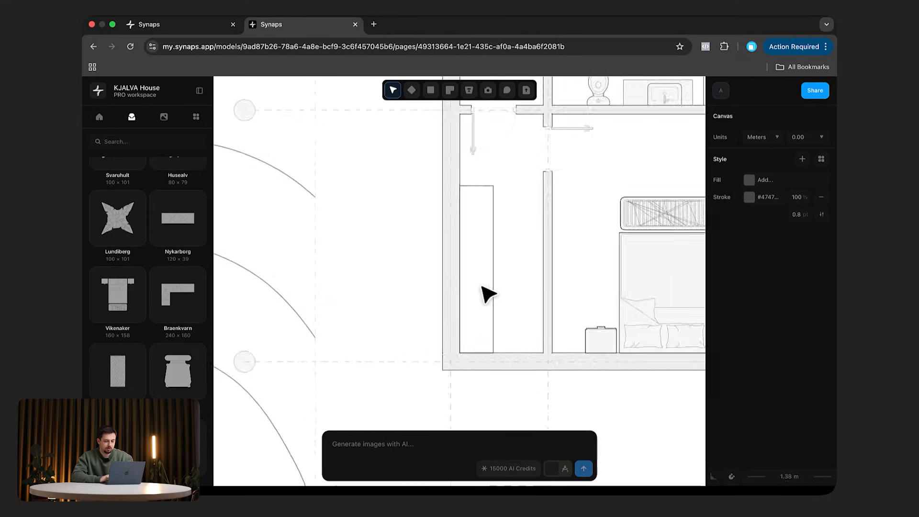
Step: Give the wardrobe rectangle the fill colour #f3f3f3
scroll(498, 312, "up", 3)
left_click(509, 321)
scroll(555, 304, "down", 3)
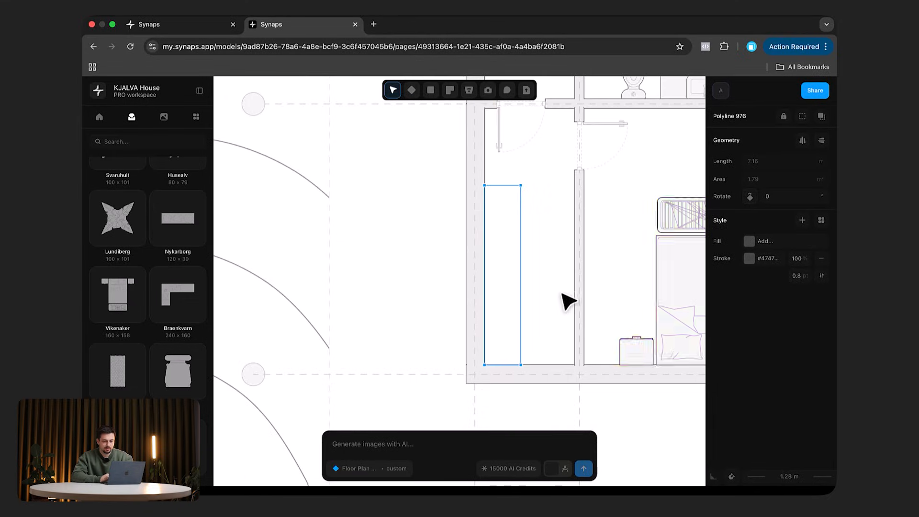
left_click(750, 243)
left_click(697, 338)
left_click(690, 364)
key("Escape")
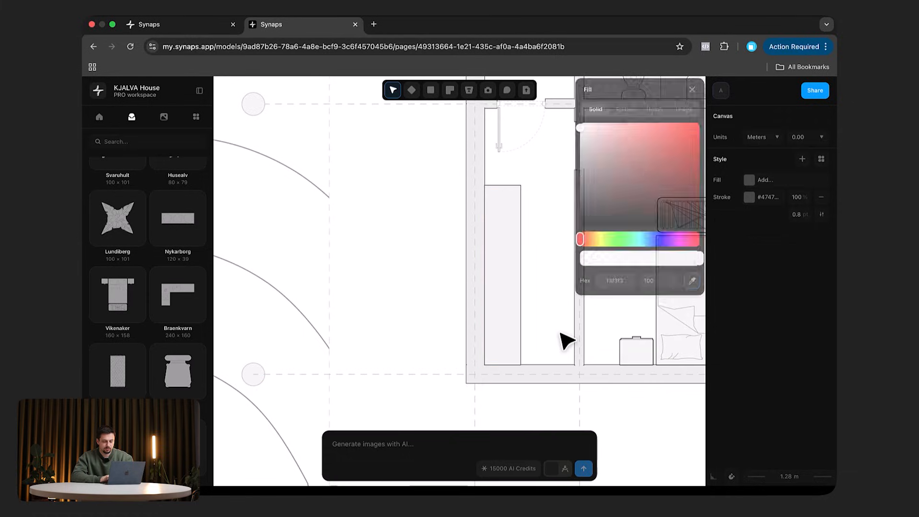
Step: Shift the wardrobe rectangle slightly away from the left and bottom walls
scroll(520, 353, "up", 5)
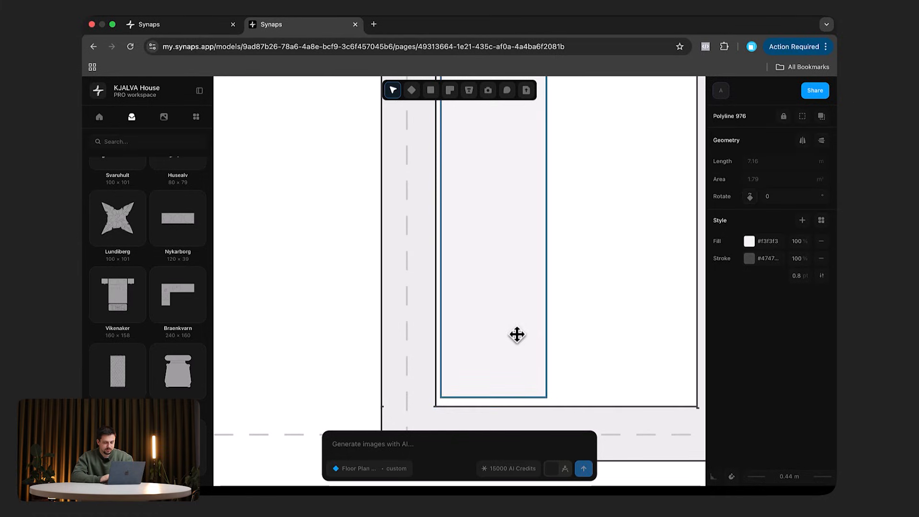
double_click(518, 334)
scroll(555, 350, "down", 5)
scroll(591, 335, "down", 4)
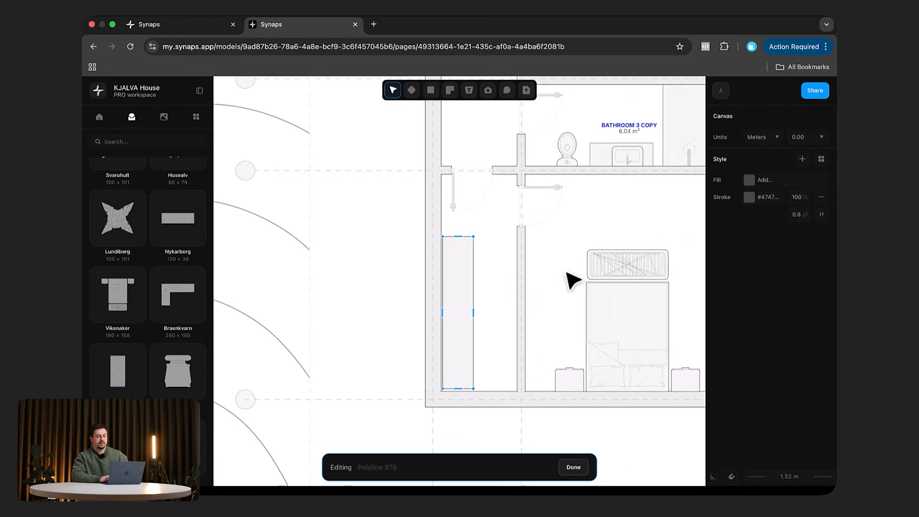
key("Escape")
scroll(567, 261, "down", 2)
scroll(525, 287, "right", 3)
scroll(525, 287, "up", 2)
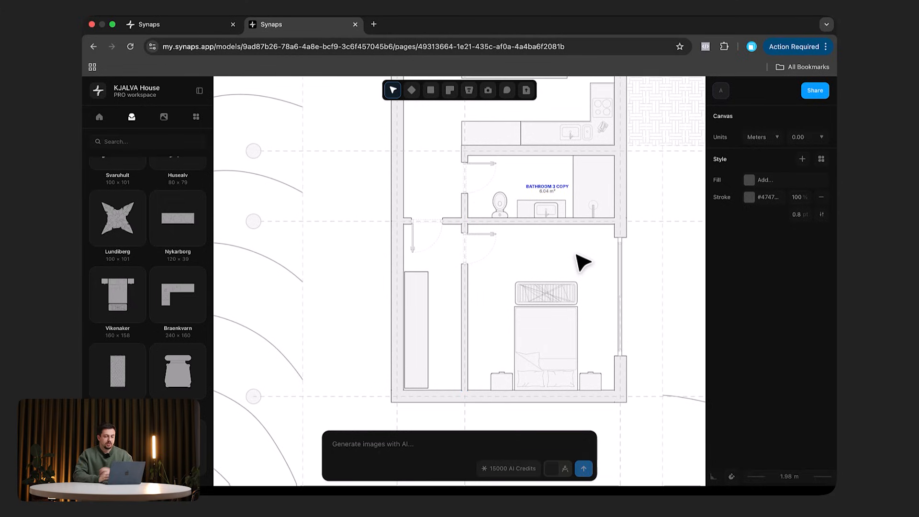
Step: Define the space around the bed as a room and rename it Bedroom
left_click(450, 91)
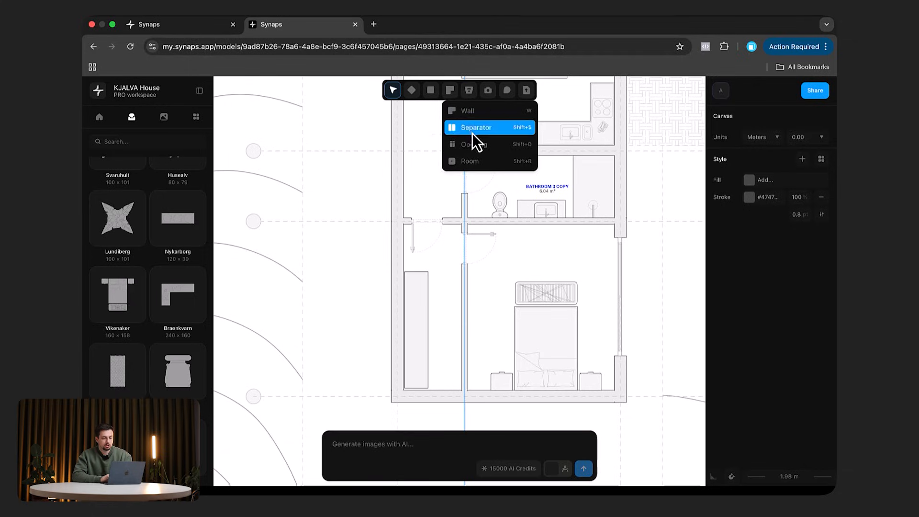
left_click(478, 161)
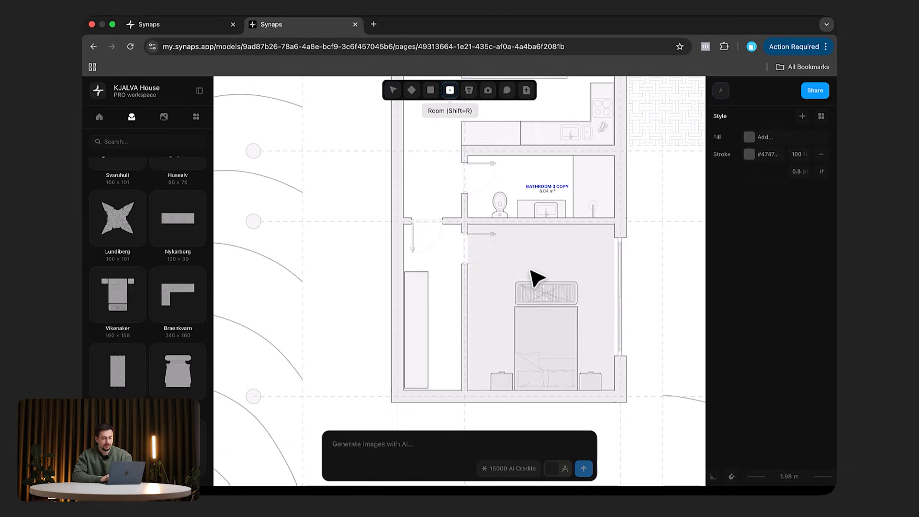
left_click(589, 261)
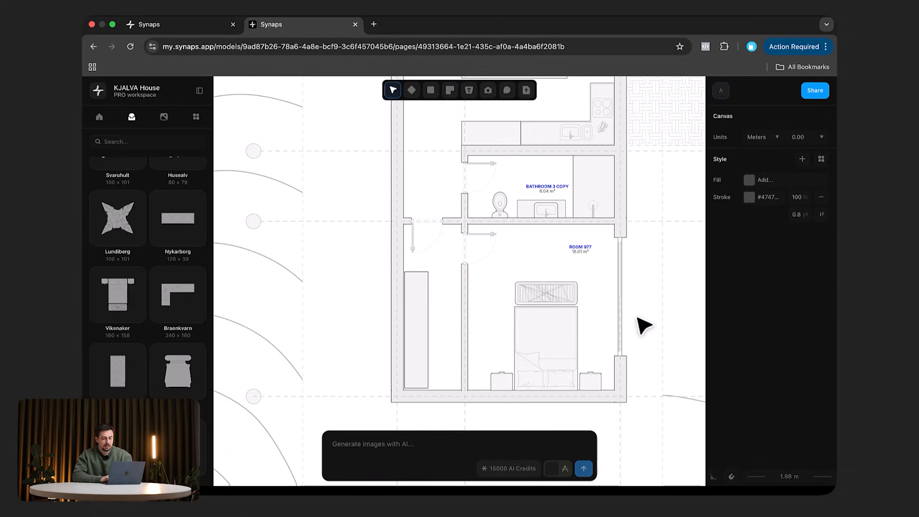
scroll(589, 258, "up", 5)
left_click(593, 255)
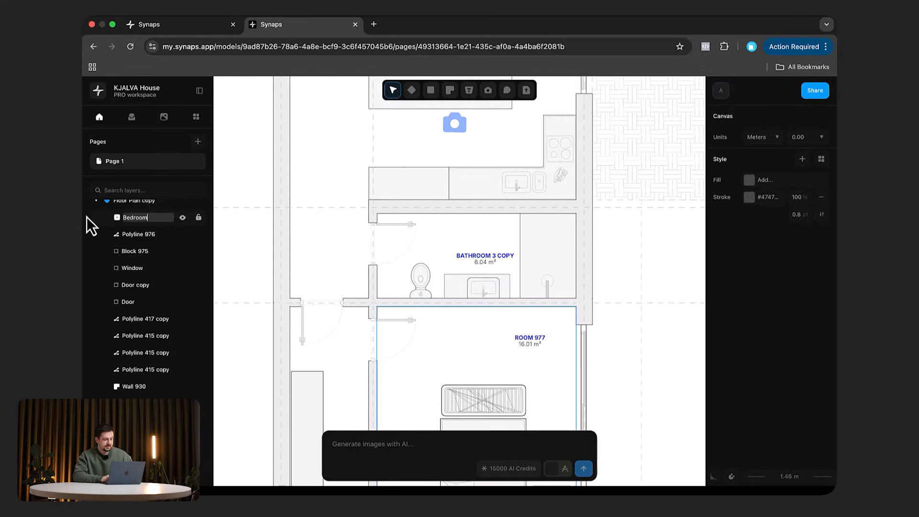
key("Return")
scroll(498, 364, "up", 10)
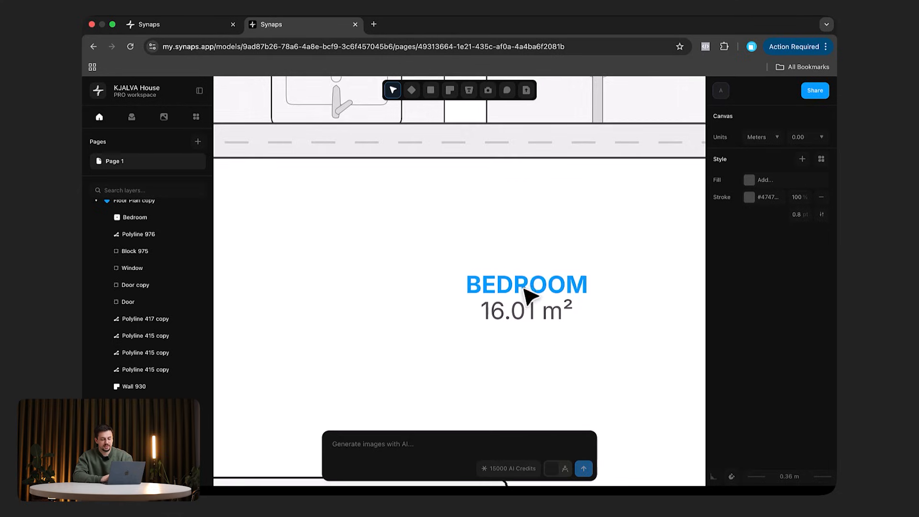
Step: Define the narrow space beside the bedroom as a room and rename it Closet
scroll(524, 291, "down", 5)
scroll(550, 311, "down", 3)
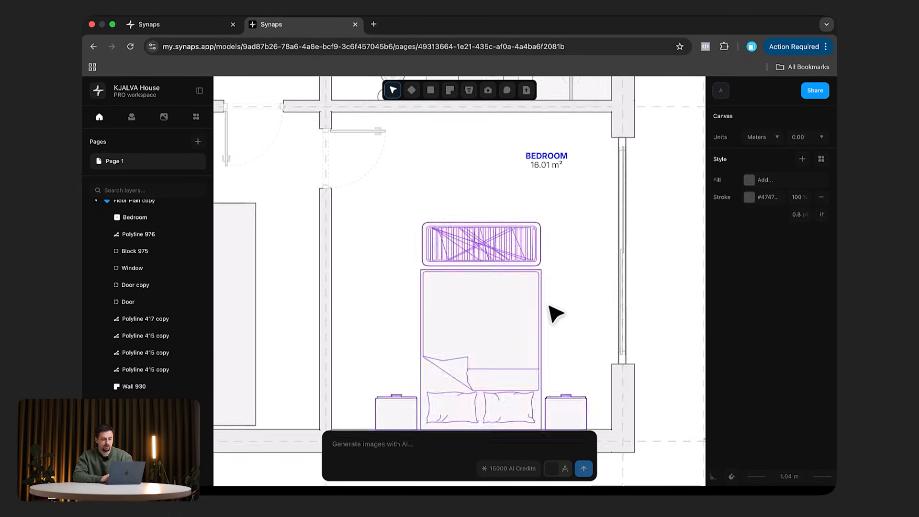
left_click(451, 91)
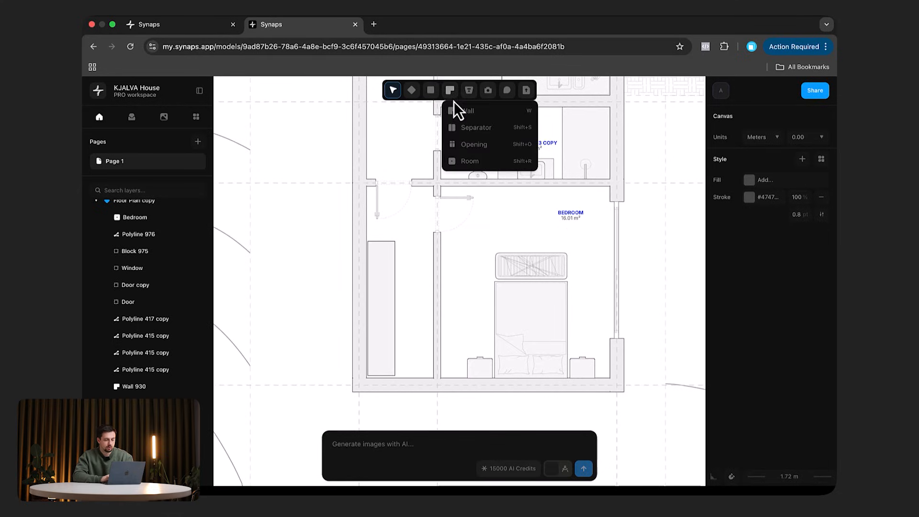
left_click(468, 165)
left_click(428, 233)
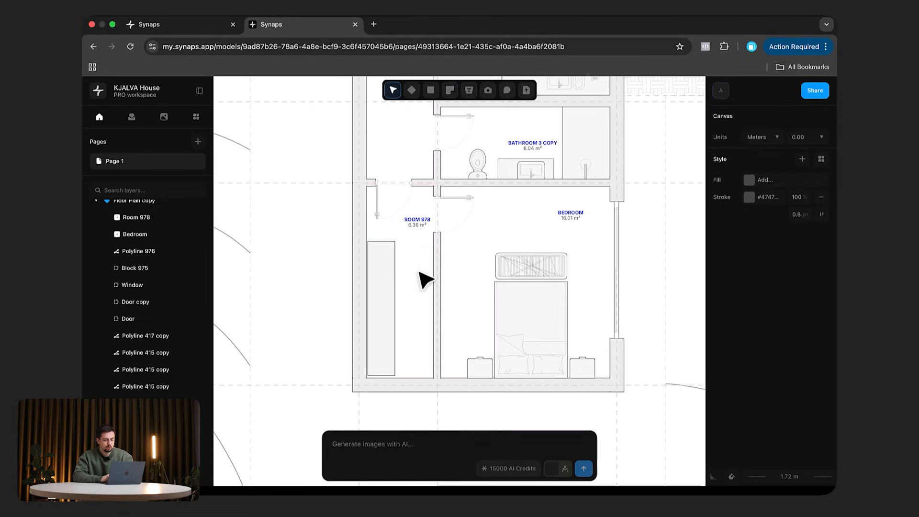
double_click(146, 217)
type("Wardro")
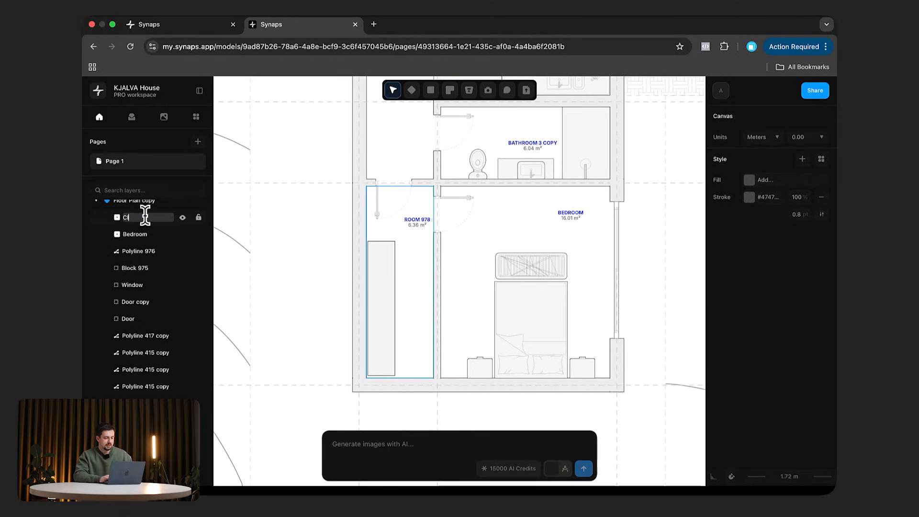
Step: Fill the Bedroom room with the Harringbone hatch pattern
left_click(582, 242)
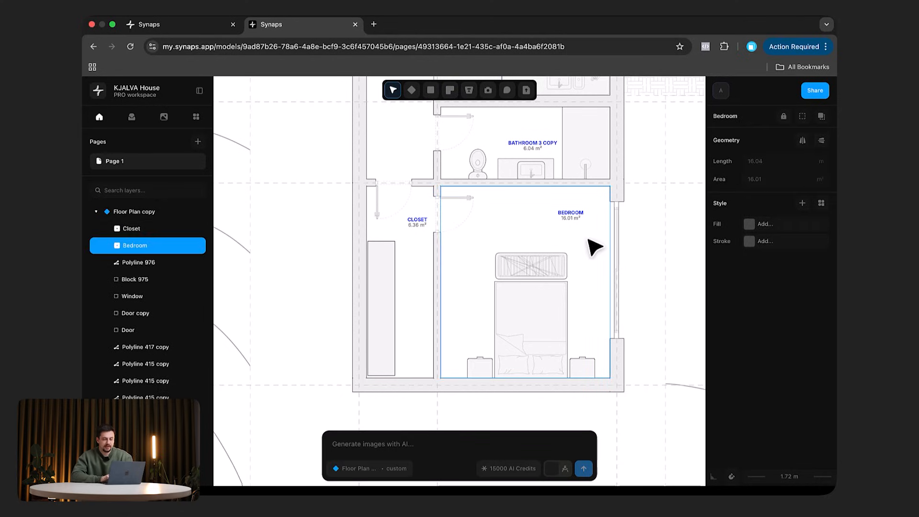
left_click(749, 225)
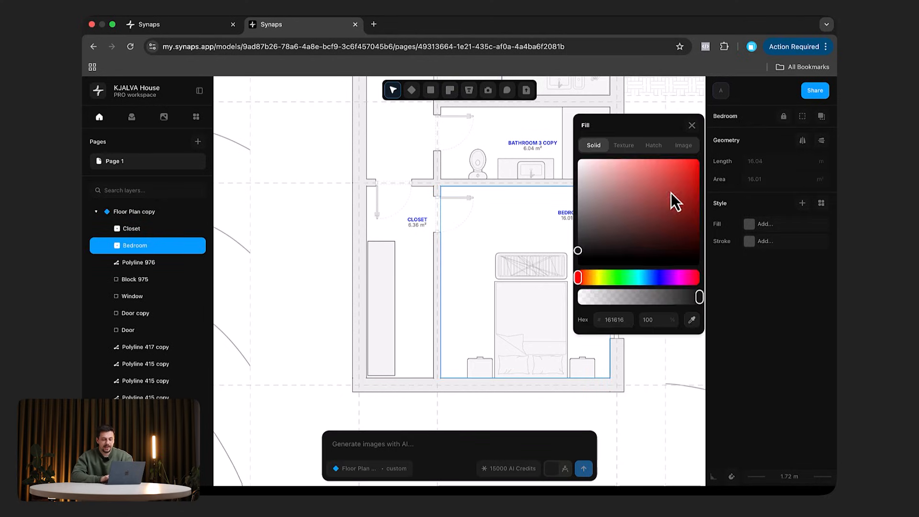
left_click(660, 149)
left_click(665, 267)
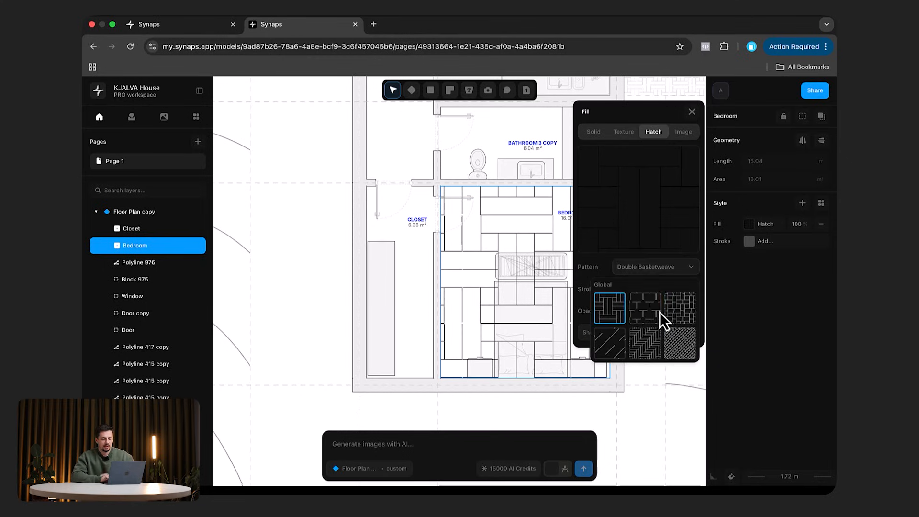
left_click(653, 343)
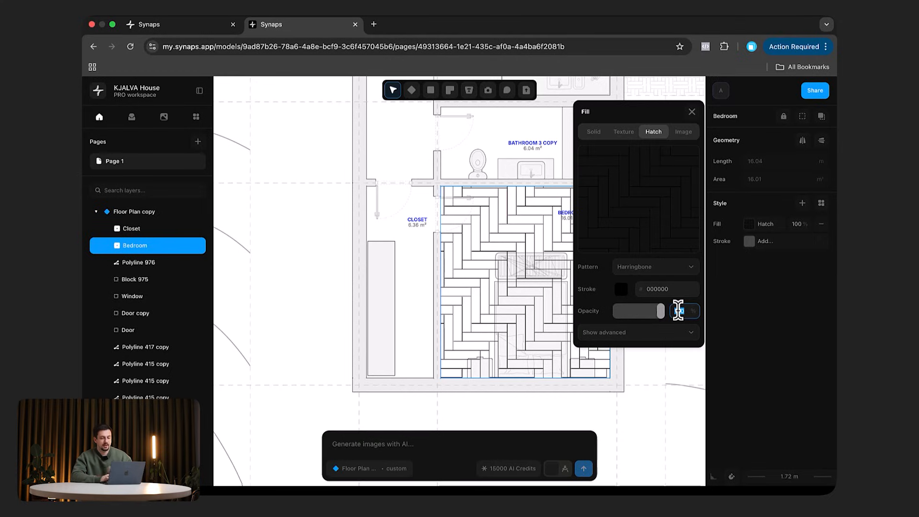
Step: Set the Bedroom hatch's opacity to 31% and reduce its scale to 8.8
type("30")
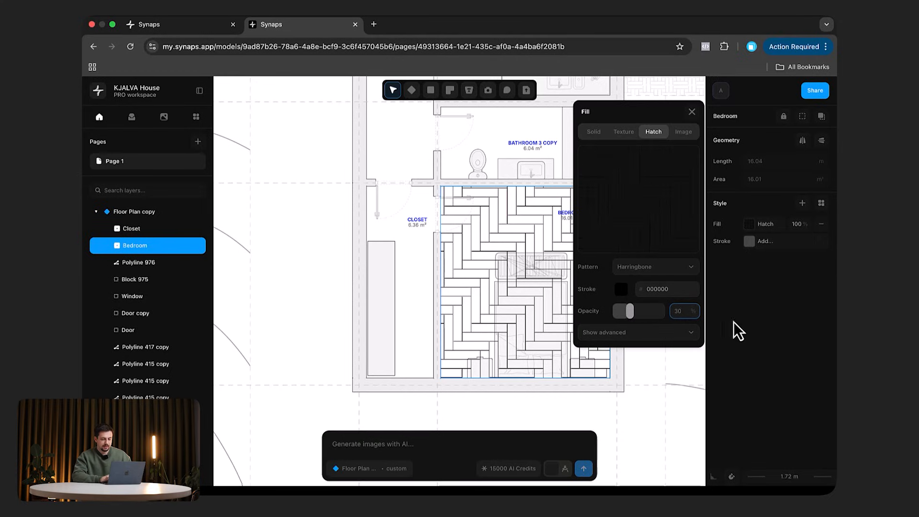
mouse_move(630, 311)
left_mouse_down()
mouse_move(621, 312)
mouse_move(629, 313)
left_mouse_up()
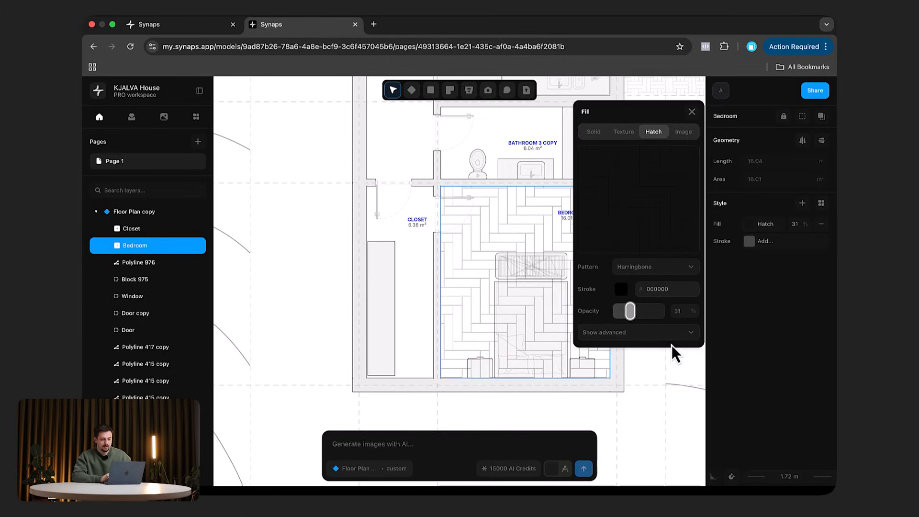
left_click(669, 332)
left_click_drag(629, 335, 624, 333)
Step: Send the Bedroom room behind the furniture, with its layer placed just above Block 176 copy
left_click(822, 117)
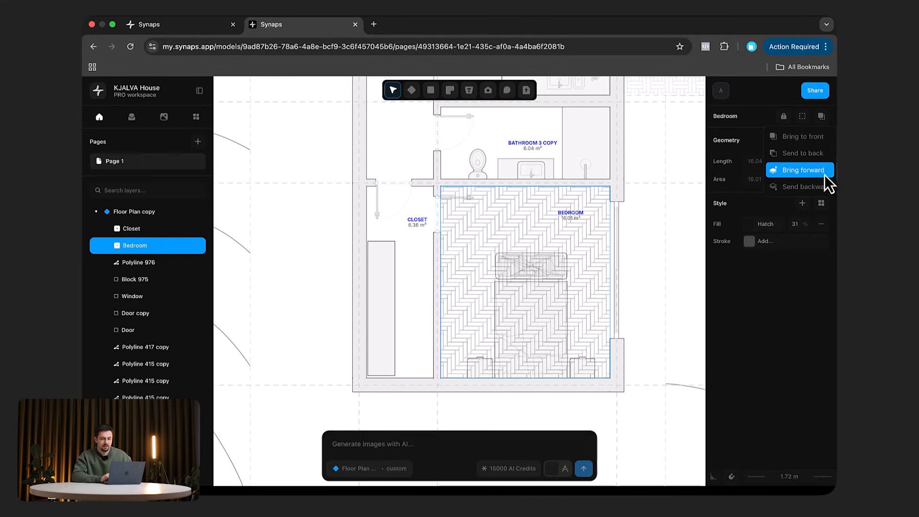
left_click(814, 153)
left_click_drag(162, 291, 163, 293)
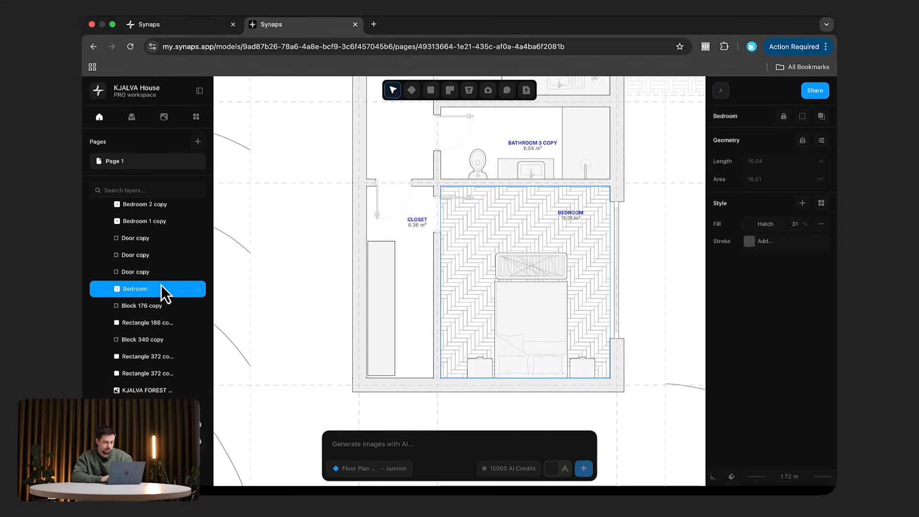
left_click(656, 237)
left_click(588, 228)
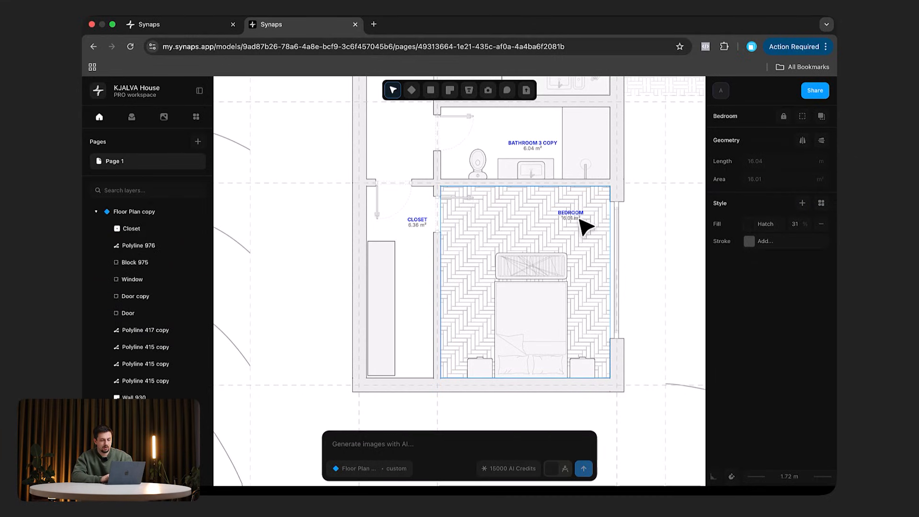
Step: Set the Bedroom hatch's weight to 0.5 pt and its opacity to 15%
scroll(593, 293, "down", 4, "ctrl")
scroll(594, 293, "up", 8)
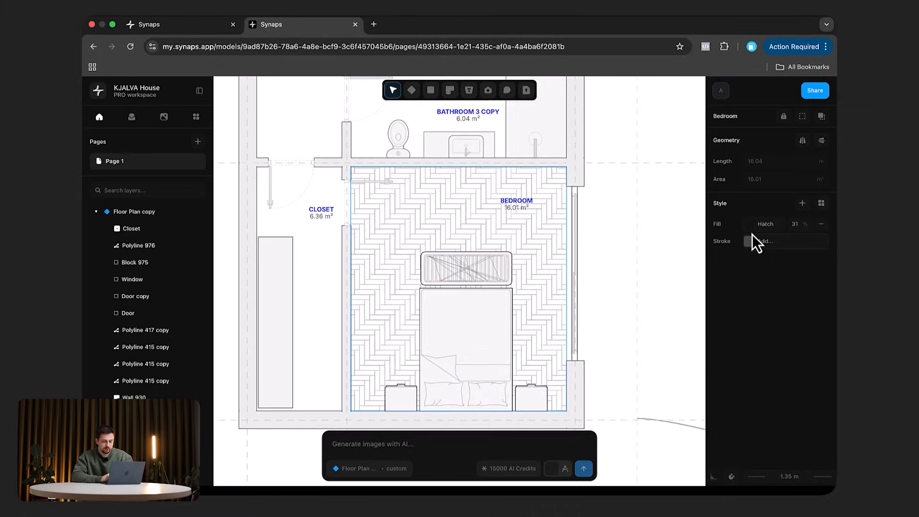
left_click(750, 230)
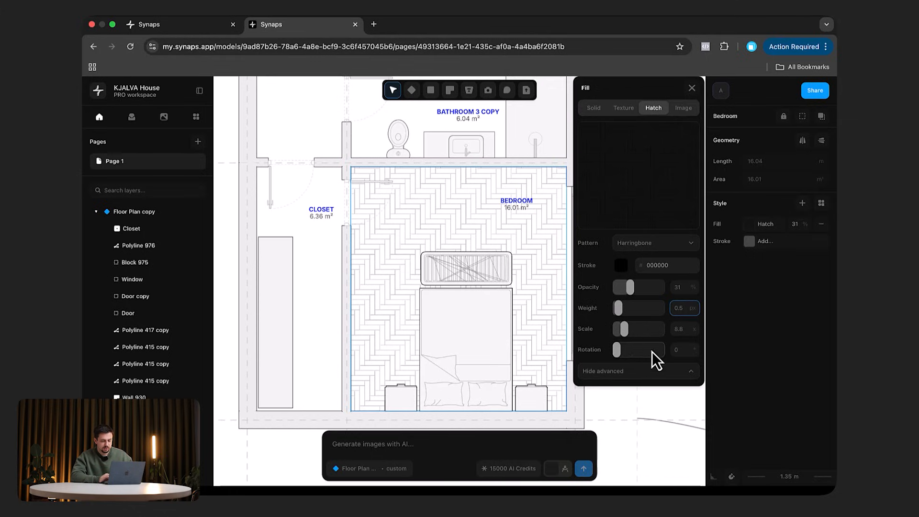
left_click(678, 289)
type("15")
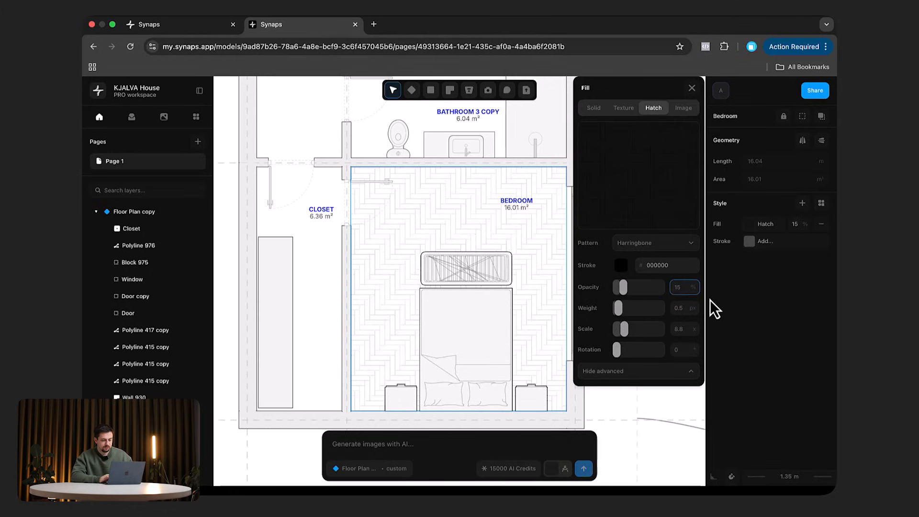
left_click(462, 308)
scroll(462, 308, "down", 5)
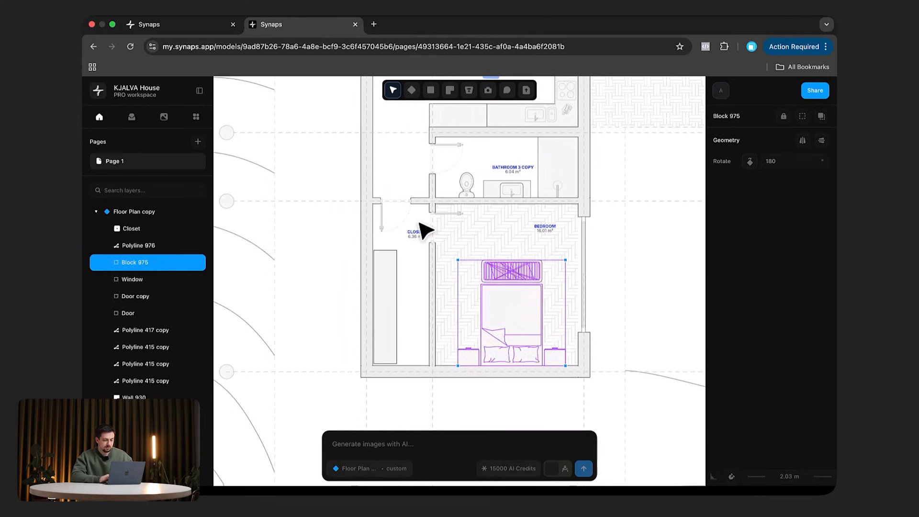
Step: Fill the Closet room with the Harringbone hatch pattern
key("Escape")
left_click(421, 234)
left_click(749, 224)
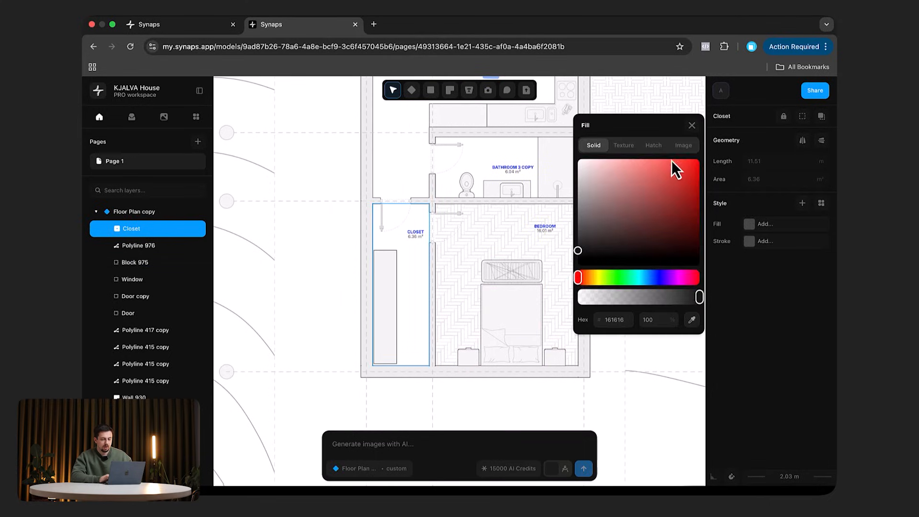
left_click(656, 135)
left_click(657, 267)
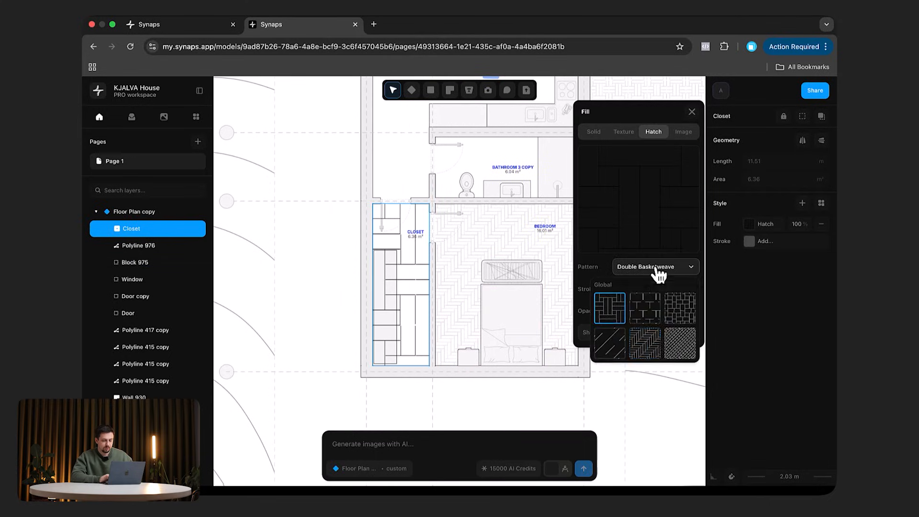
left_click(651, 349)
Step: Set the Closet hatch's opacity to 15%, weight to 0.5 pt and scale to 10
type("15")
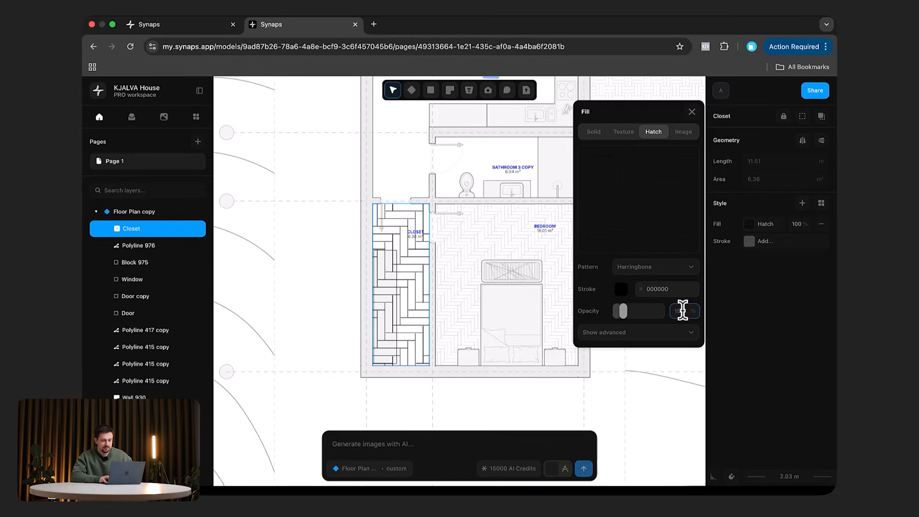
left_click(673, 334)
left_click(683, 329)
type("5")
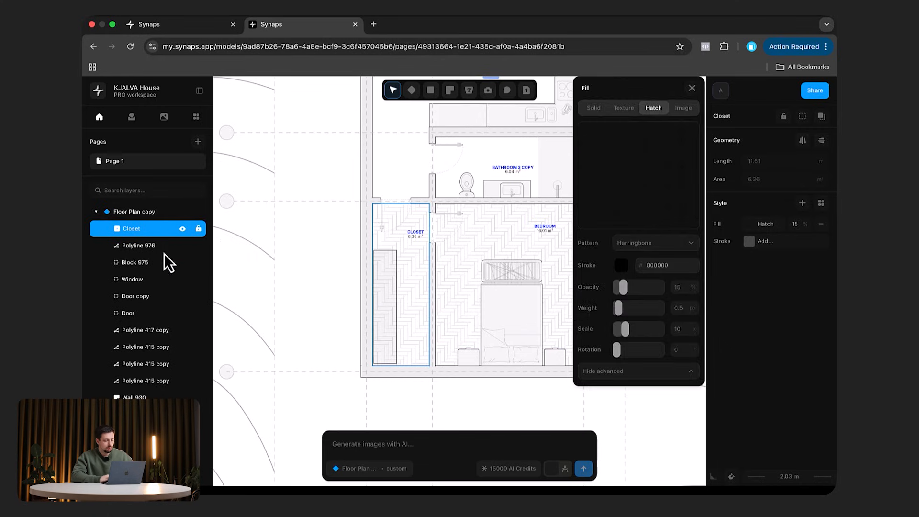
Step: Move the Closet room behind the wardrobe, placing its layer between the two Rectangle 372 copy layers
scroll(163, 217, "down", 7)
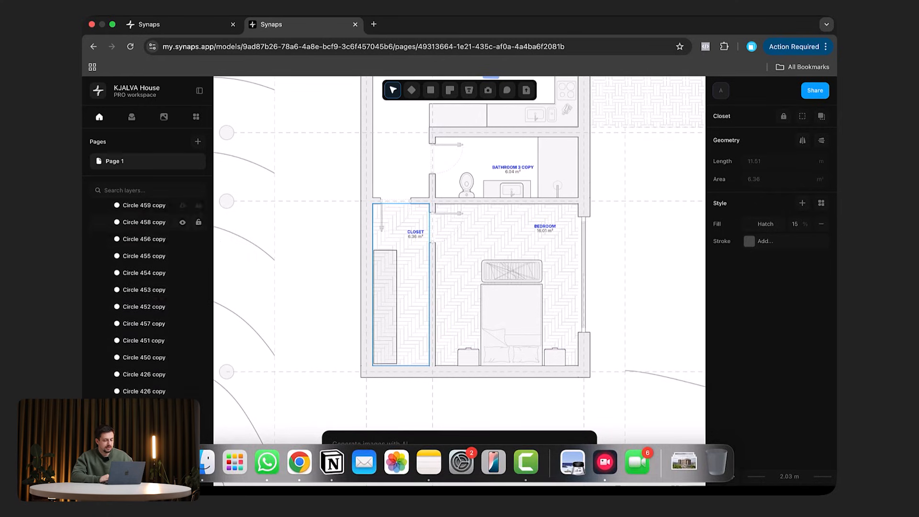
scroll(163, 222, "down", 10)
scroll(162, 221, "down", 10)
scroll(163, 215, "down", 10)
scroll(163, 215, "down", 10)
scroll(163, 220, "down", 6)
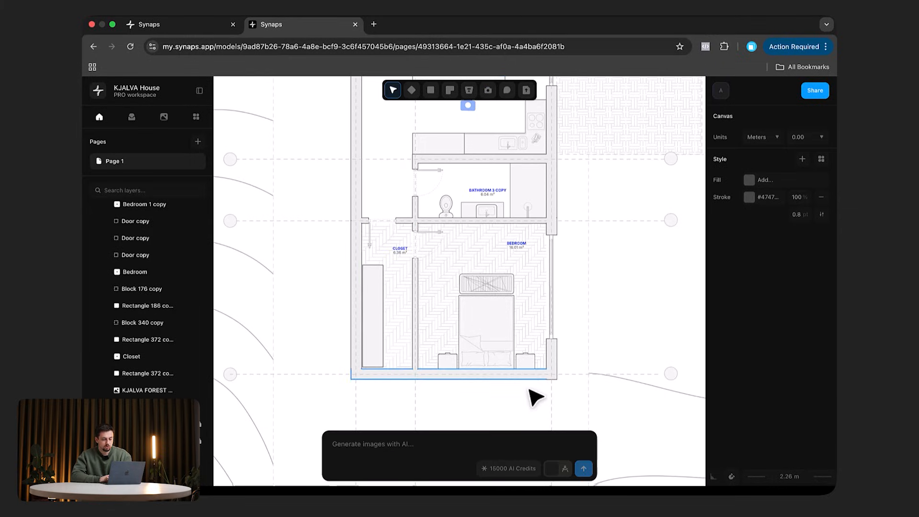
left_click(379, 317)
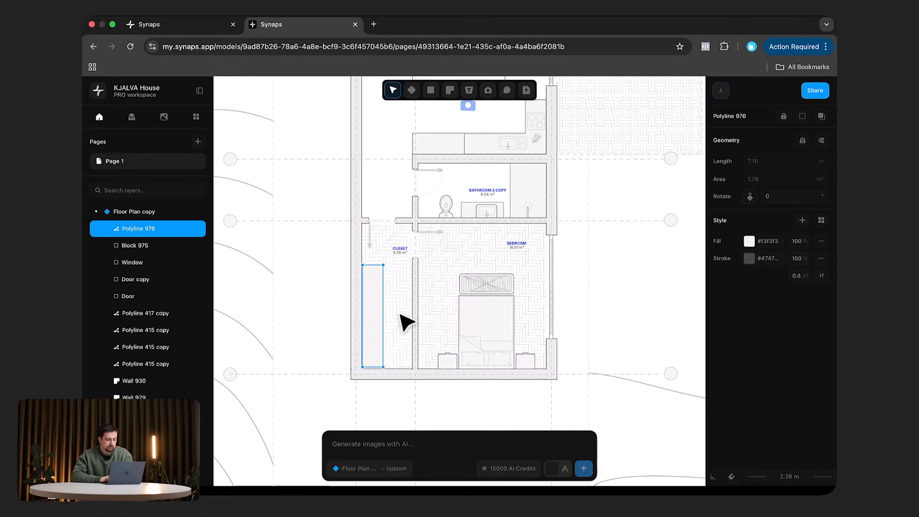
left_click(443, 328)
Step: Look over the furnished floor plan and check which measurement units are available for the drawing
scroll(490, 291, "down", 5)
scroll(490, 291, "up", 1)
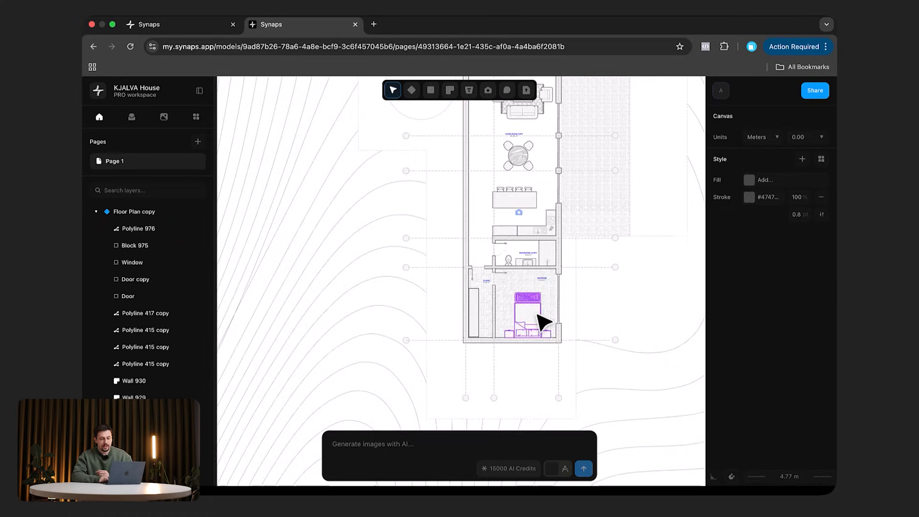
scroll(537, 315, "up", 5)
scroll(544, 322, "down", 4)
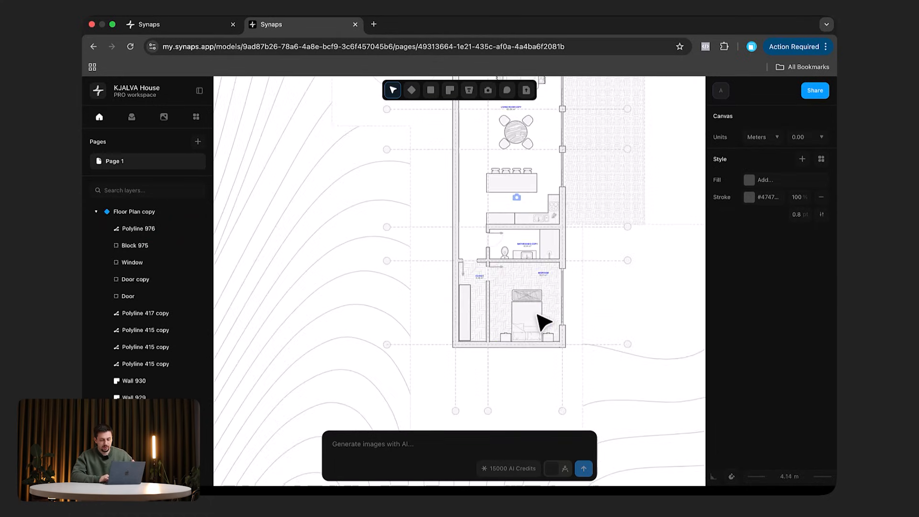
scroll(415, 322, "up", 3)
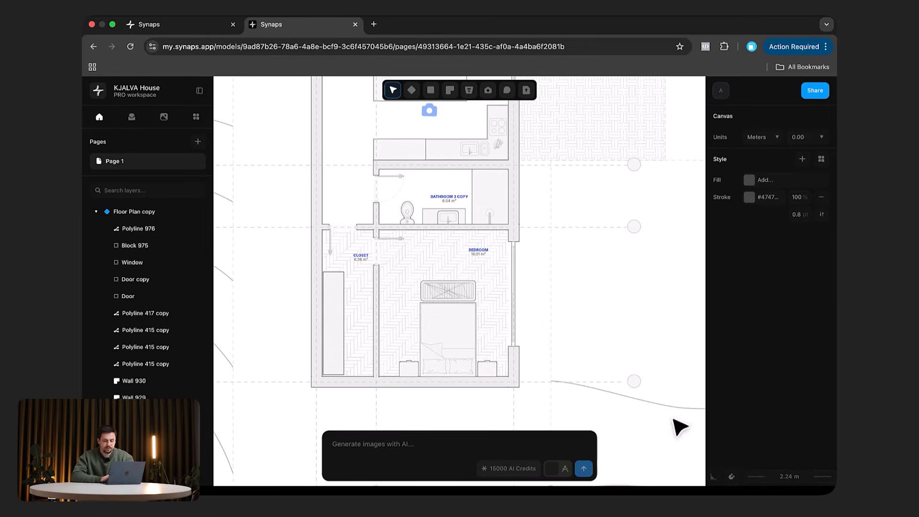
left_click(785, 476)
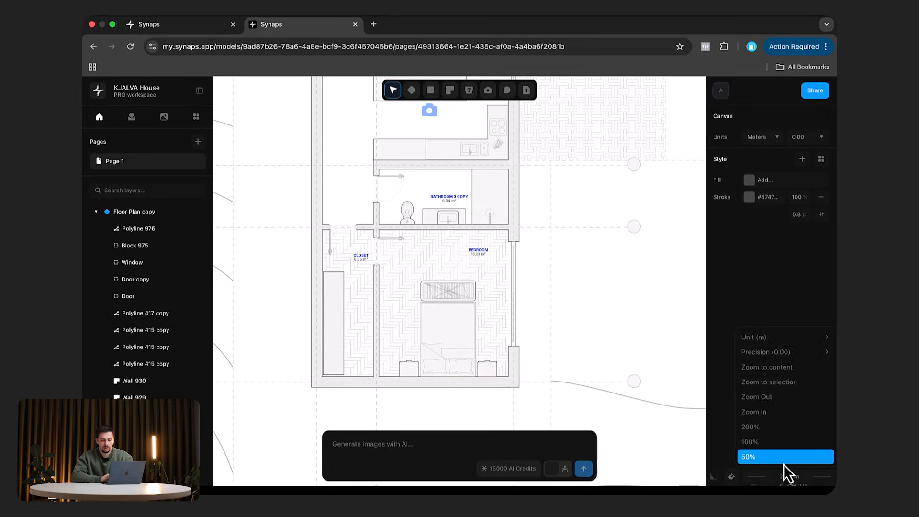
mouse_move(760, 335)
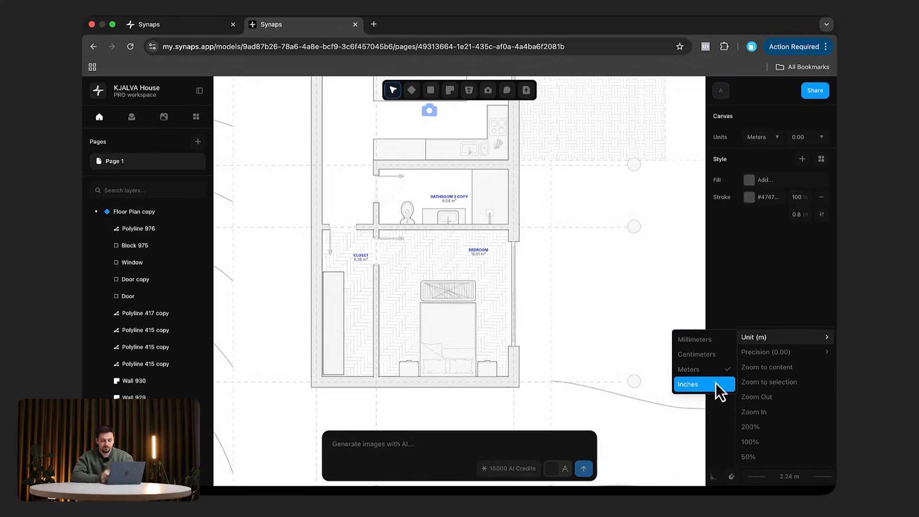
left_click(673, 409)
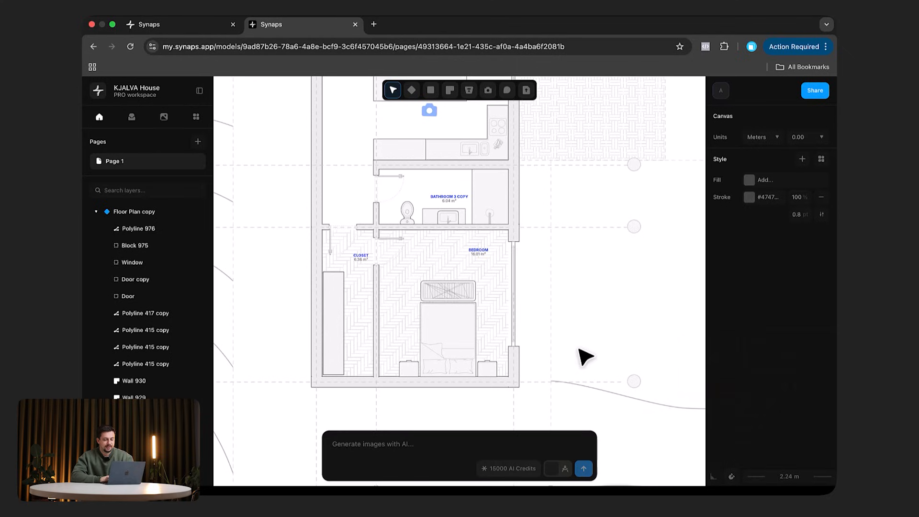
Step: Look through the project's floor plan, elevation and interior render sheets, ending at the new bedroom and closet
scroll(538, 318, "down", 5)
scroll(508, 336, "down", 5)
scroll(508, 337, "right", 2)
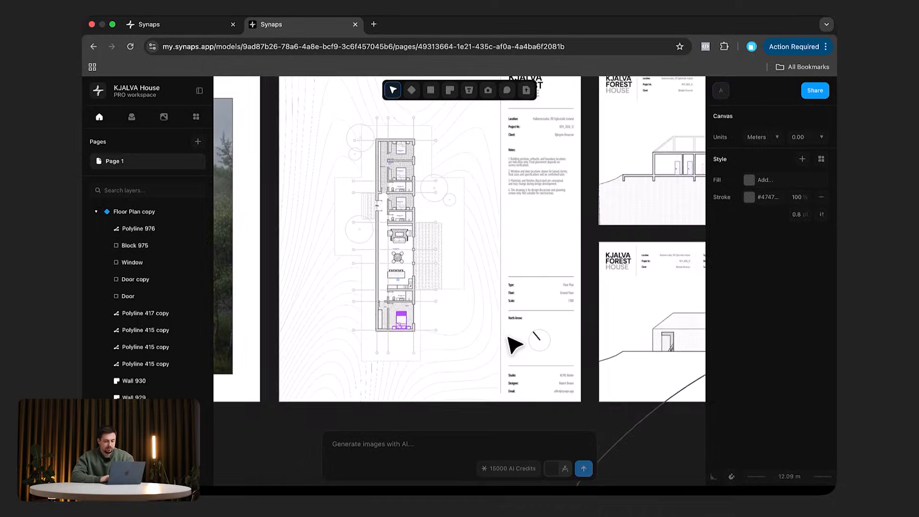
scroll(508, 337, "down", 5)
scroll(509, 336, "right", 6)
scroll(489, 331, "up", 5)
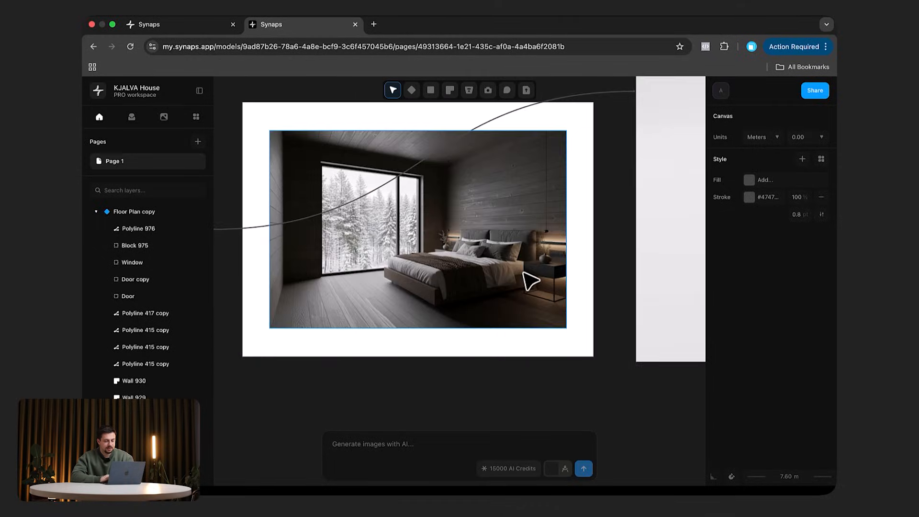
scroll(529, 281, "up", 5)
scroll(530, 282, "down", 10)
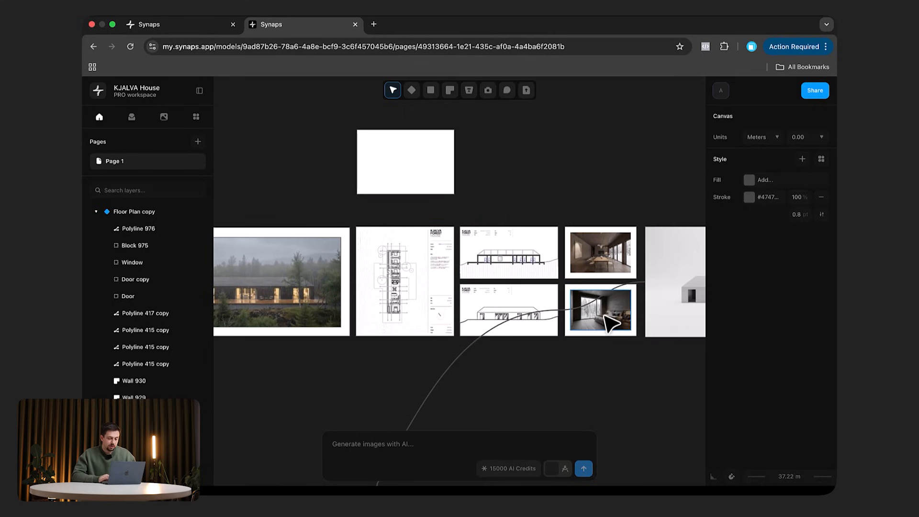
scroll(608, 318, "up", 5)
scroll(610, 325, "down", 3)
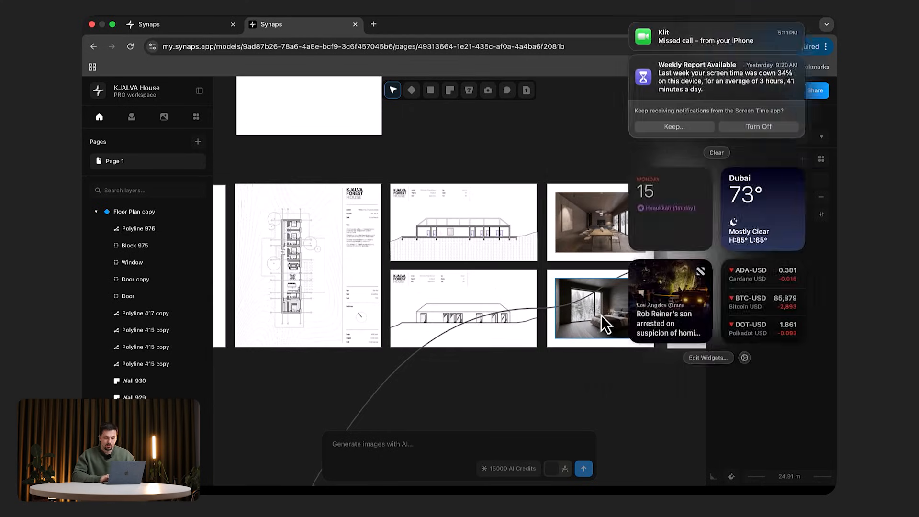
scroll(559, 379, "right", 5)
scroll(559, 379, "left", 4)
scroll(559, 379, "down", 3)
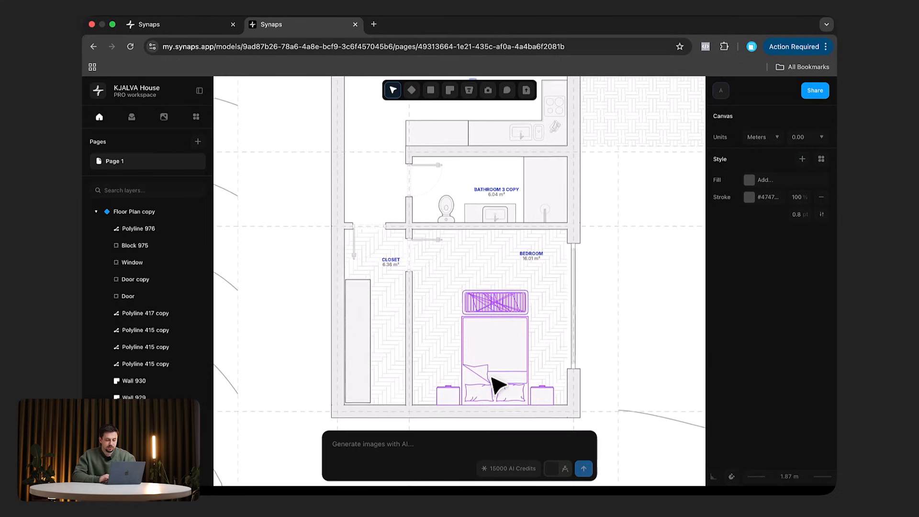
Step: Place a camera inside the bedroom beside its door and aim it diagonally across the bed
scroll(495, 364, "down", 2)
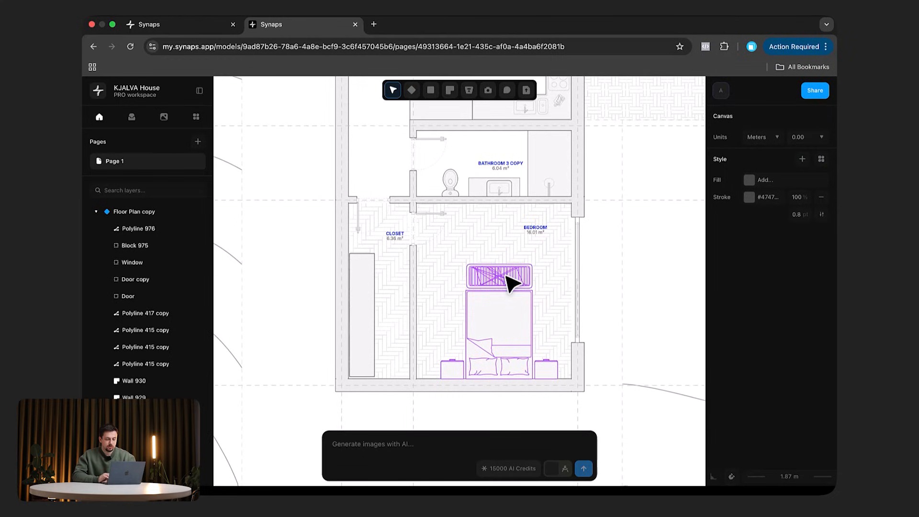
left_click(494, 96)
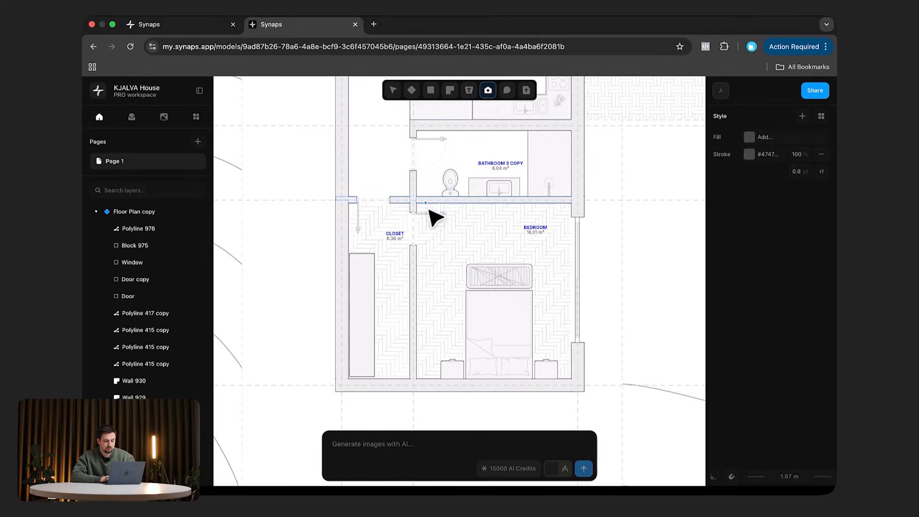
left_click(427, 225)
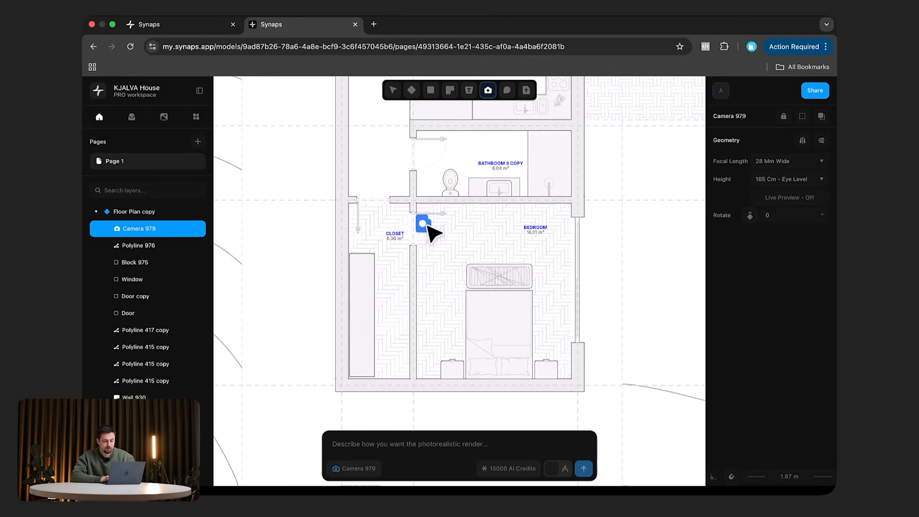
left_click_drag(428, 226, 552, 402)
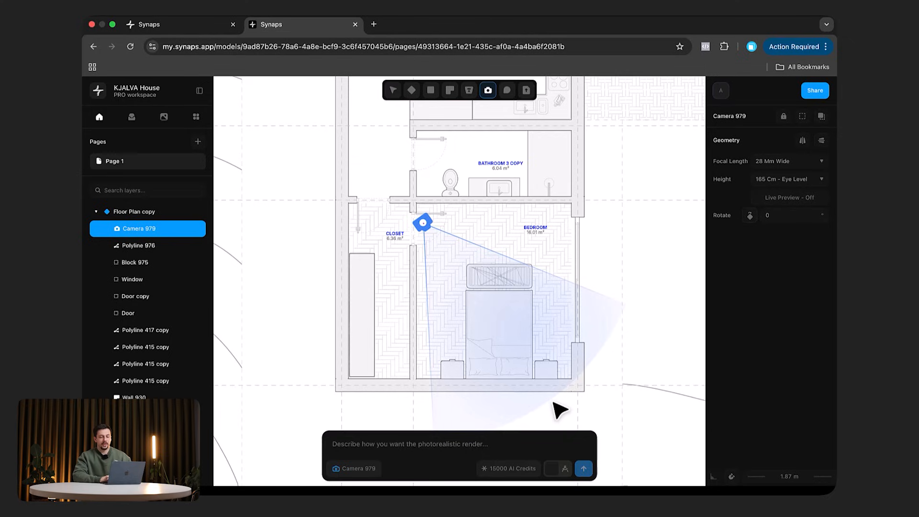
Step: Set the bedroom camera's focal length to 24 mm wide and check the available camera heights
left_click(788, 161)
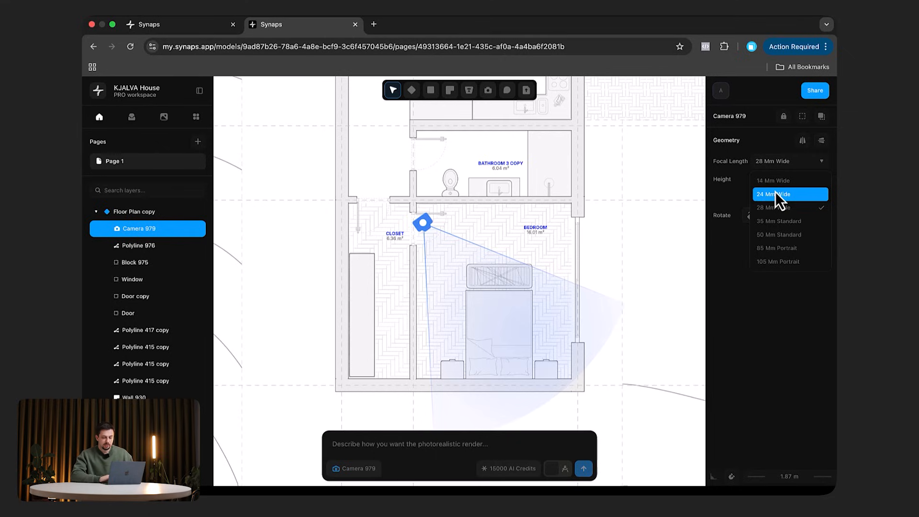
left_click(778, 193)
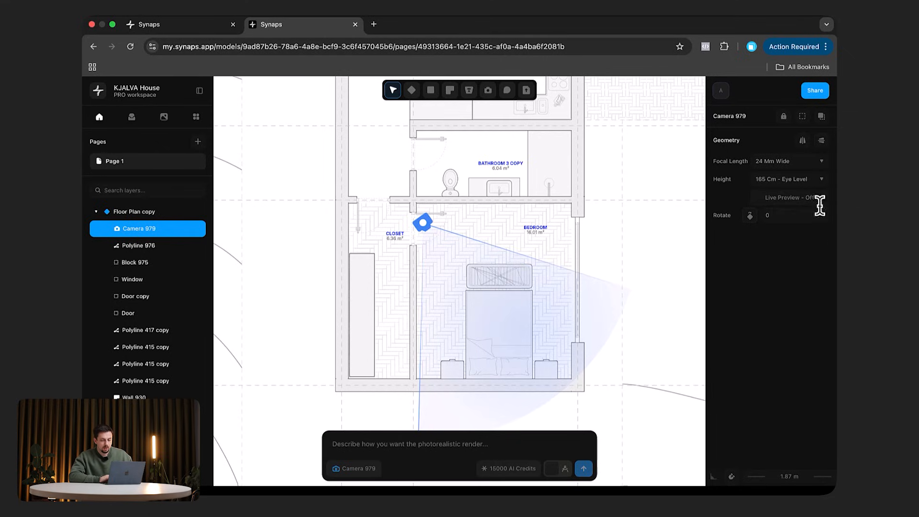
left_click(812, 182)
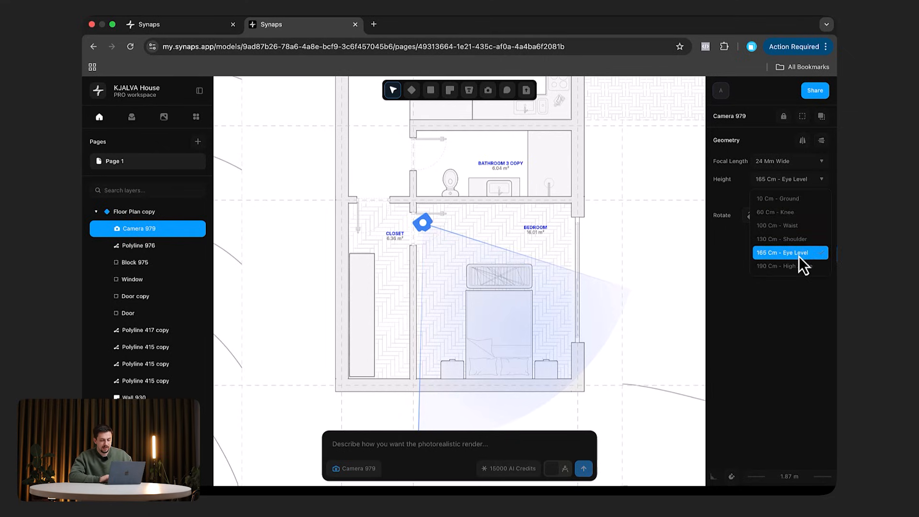
left_click(792, 291)
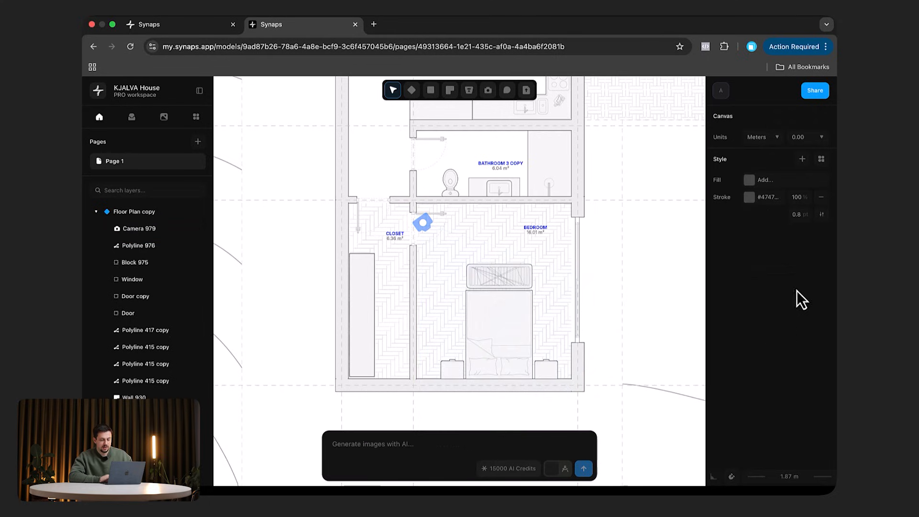
Step: Turn on the bedroom camera's live preview and look over its view together with the plan
left_click(440, 224)
left_click(788, 199)
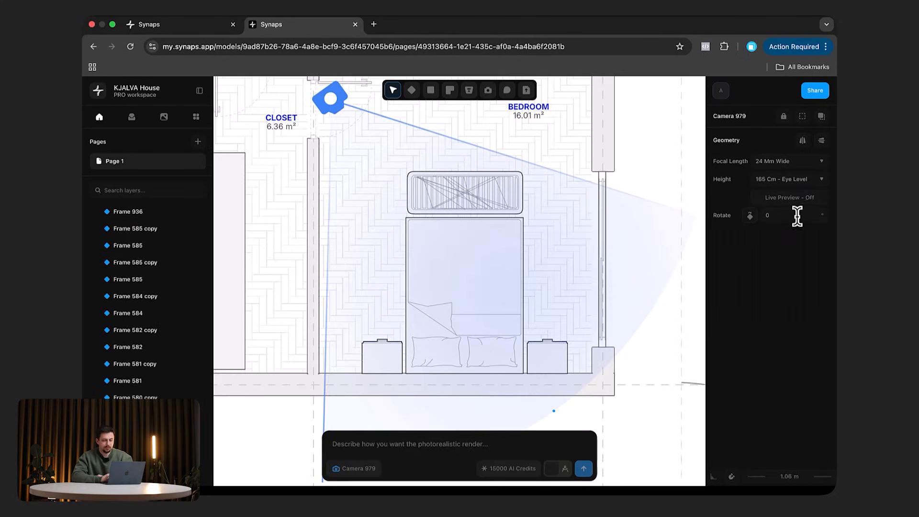
left_click(798, 199)
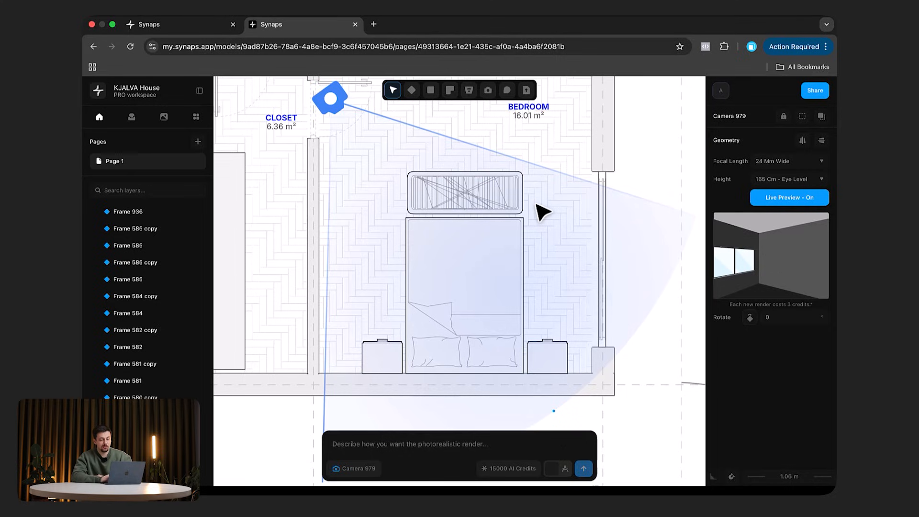
scroll(542, 211, "down", 5, "ctrl")
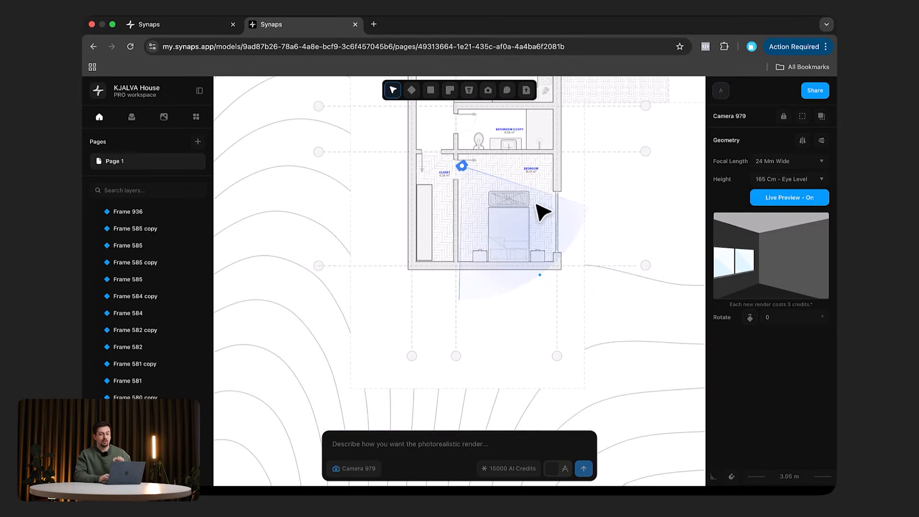
scroll(536, 211, "up", 5, "ctrl")
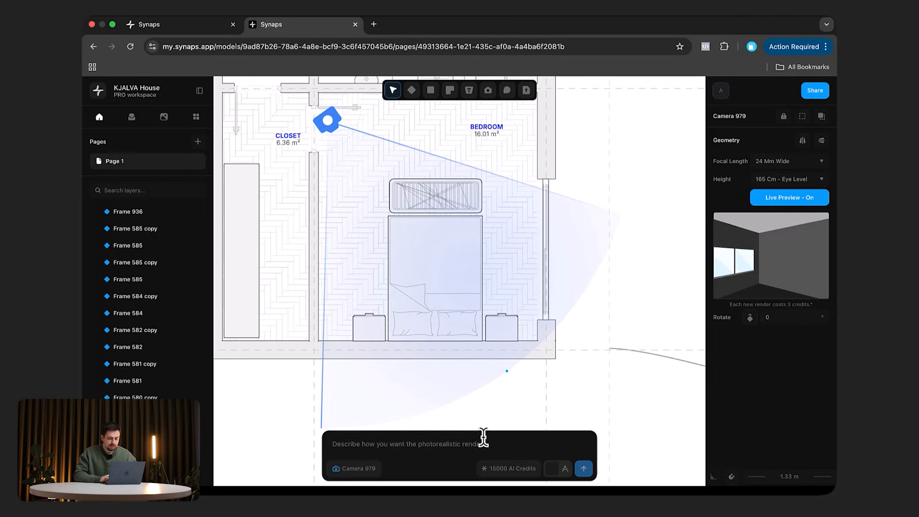
Step: Duplicate the floor plan sheet and move the copy above the row of project sheets, beyond the blank frame
scroll(570, 190, "down", 15, "ctrl")
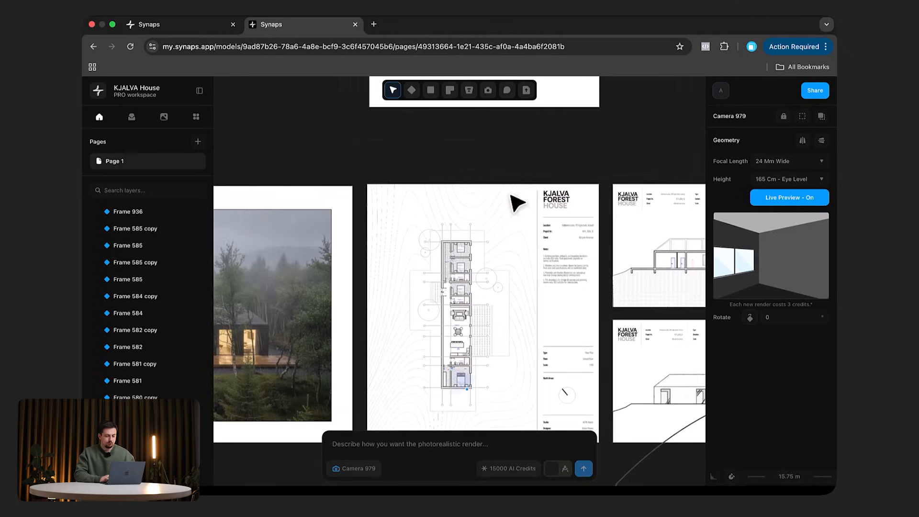
left_click(511, 196)
key("super+d")
scroll(501, 182, "down", 5, "ctrl")
scroll(341, 373, "up", 4)
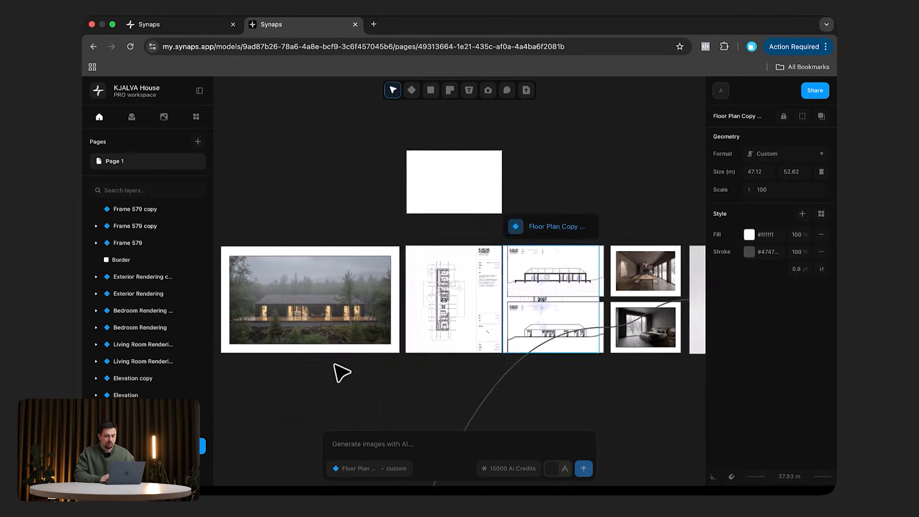
left_click_drag(459, 358, 484, 114)
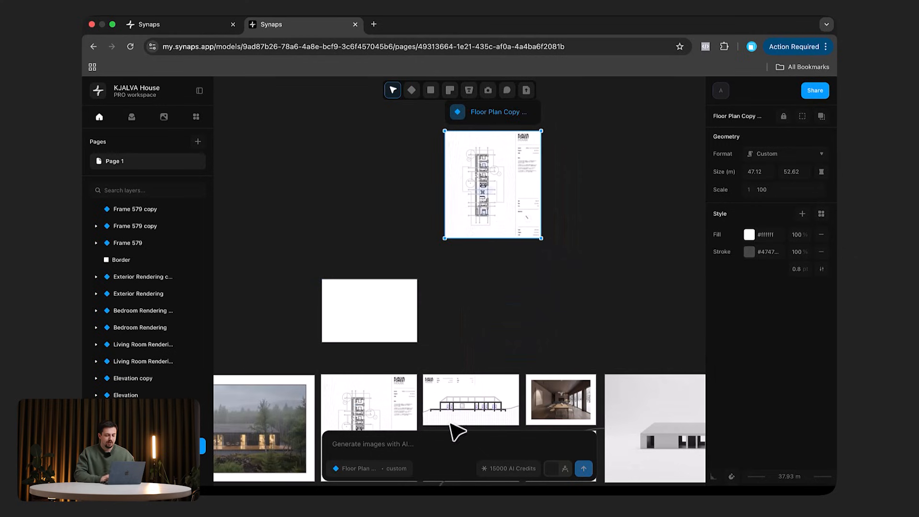
Step: Delete the blank white frame above the original floor plan sheet
scroll(577, 285, "down", 4)
left_click(425, 136)
key("Delete")
scroll(437, 134, "up", 5)
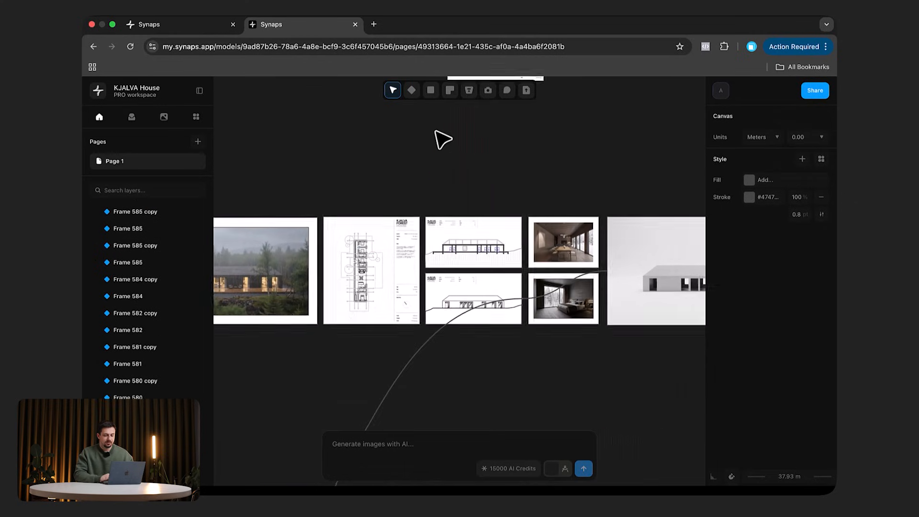
Step: Generate a photorealistic render from the copied plan's bedroom camera, using a prompt that starts with "render this room like"
scroll(402, 239, "up", 5, "ctrl")
scroll(318, 404, "up", 5, "ctrl")
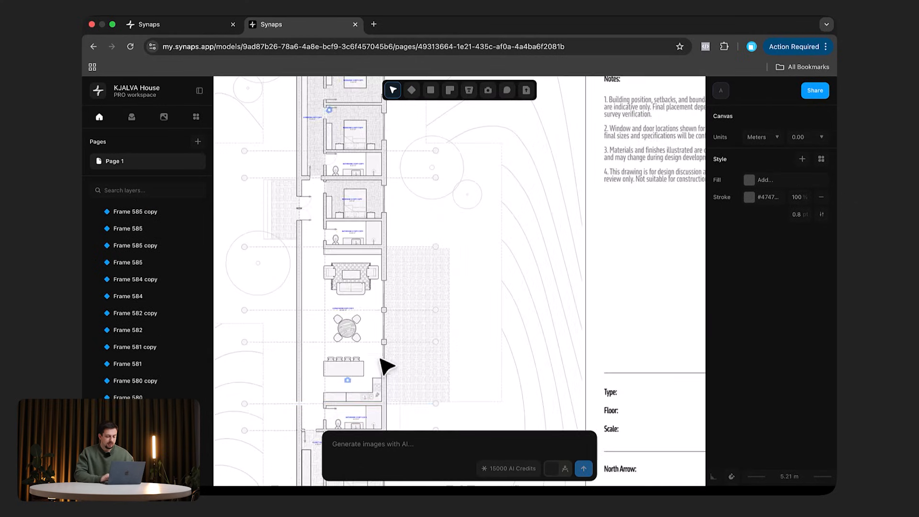
scroll(381, 360, "down", 3)
scroll(348, 316, "up", 5, "ctrl")
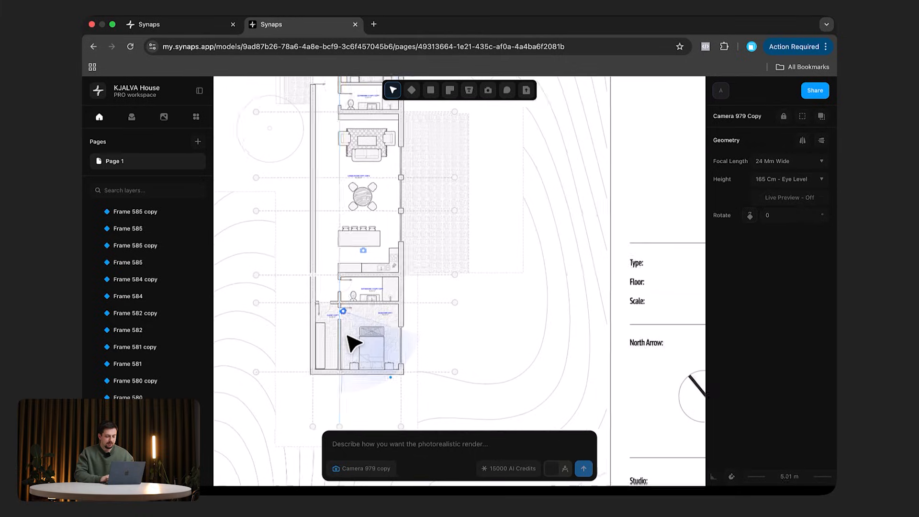
type("re")
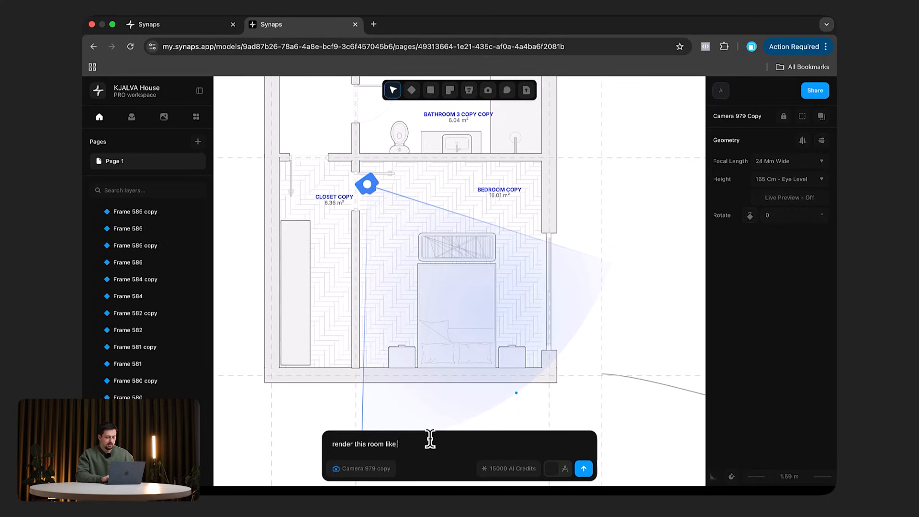
type("nder")
left_click(584, 469)
scroll(423, 278, "down", 4, "ctrl")
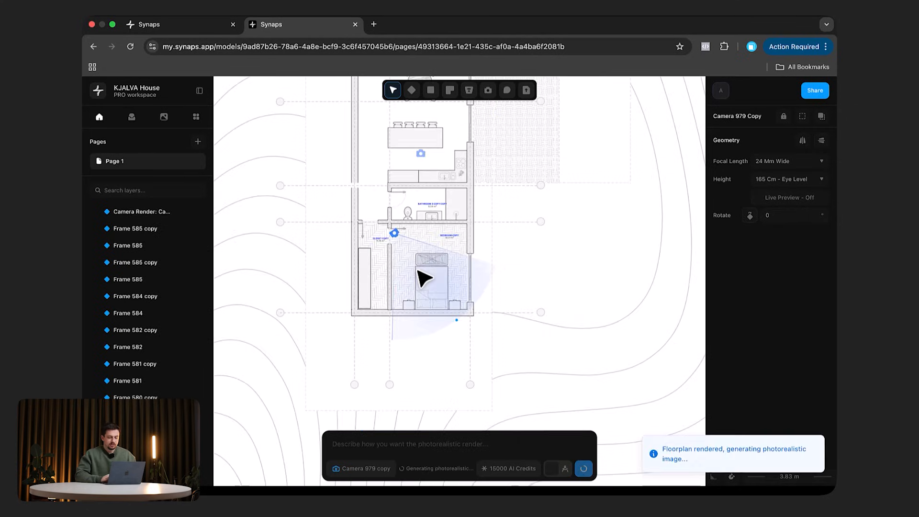
Step: Move the pending camera render's frame clear of the copied floor plan sheet, into the empty canvas beside it
scroll(424, 278, "down", 5, "ctrl")
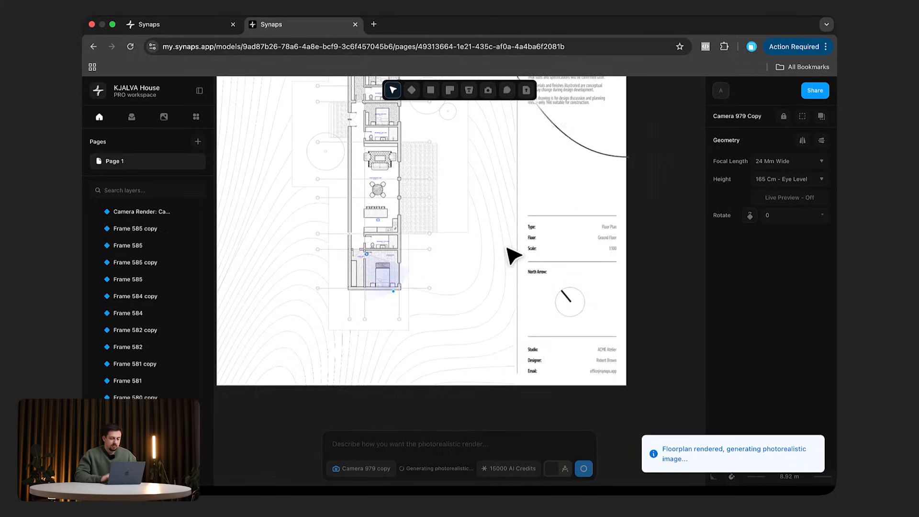
scroll(513, 257, "down", 5, "ctrl")
left_click_drag(435, 199, 581, 227)
key("Escape")
scroll(642, 226, "up", 5, "ctrl")
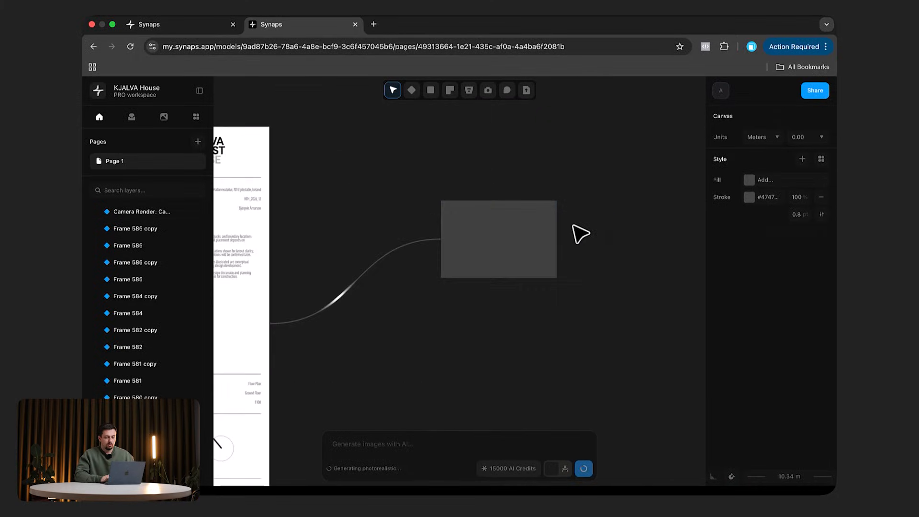
Step: Examine the copied bedroom plan and its camera, and compare them with the generated camera render
scroll(452, 241, "up", 6, "ctrl")
scroll(446, 233, "down", 5)
scroll(445, 234, "left", 6)
scroll(446, 233, "up", 4)
scroll(445, 398, "up", 4, "ctrl")
scroll(580, 247, "up", 3, "ctrl")
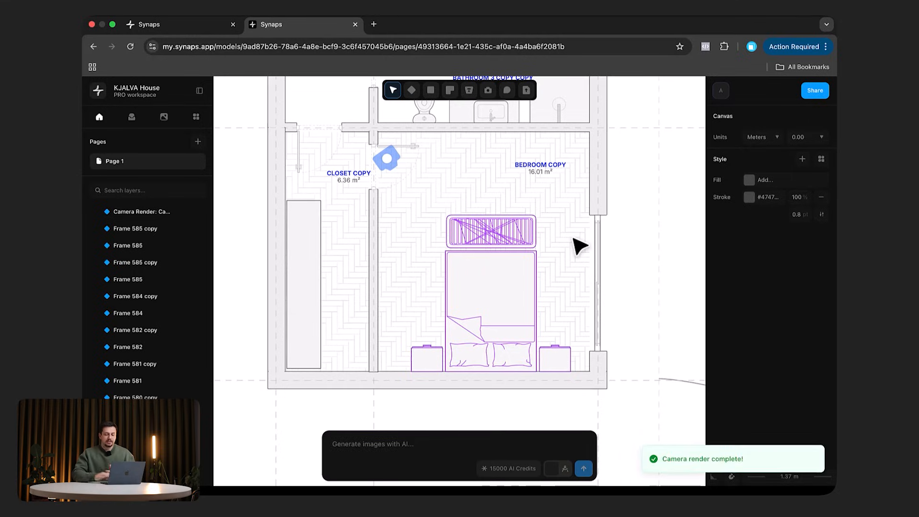
scroll(574, 238, "down", 5, "ctrl")
scroll(574, 238, "right", 8)
scroll(574, 238, "up", 2)
scroll(574, 238, "down", 5, "ctrl")
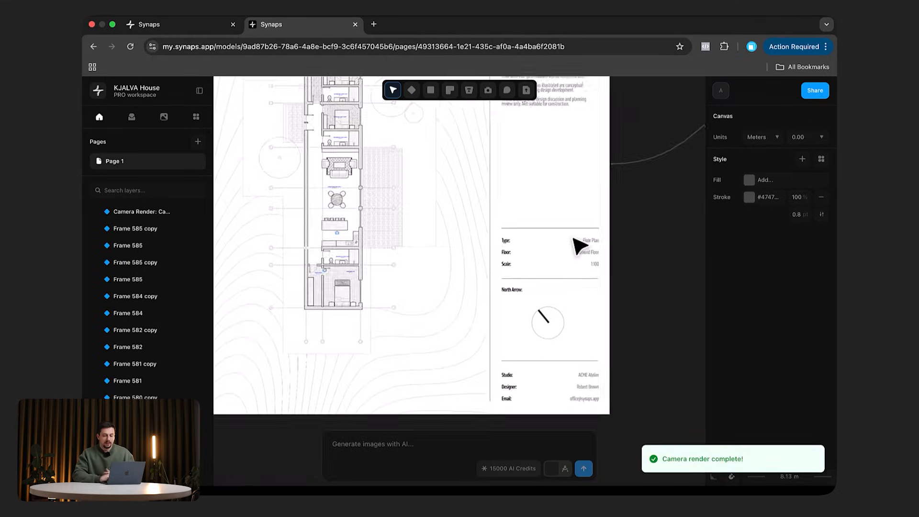
scroll(581, 247, "right", 8)
scroll(575, 246, "up", 2, "ctrl")
scroll(431, 225, "left", 2)
scroll(435, 228, "up", 5, "ctrl")
scroll(434, 227, "down", 3, "ctrl")
Step: Generate an edited version of the camera render with the prompt "make the window full height floor to ceiling"
left_click(431, 230)
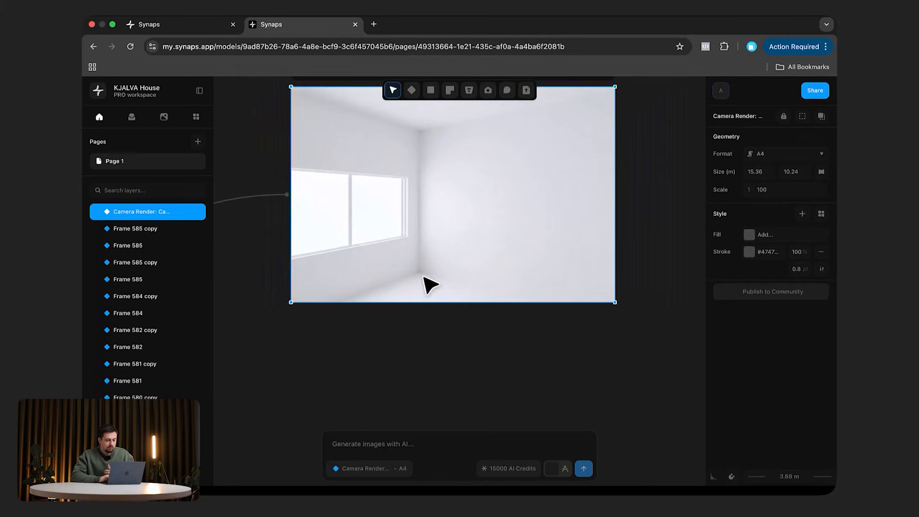
scroll(411, 236, "down", 4, "ctrl")
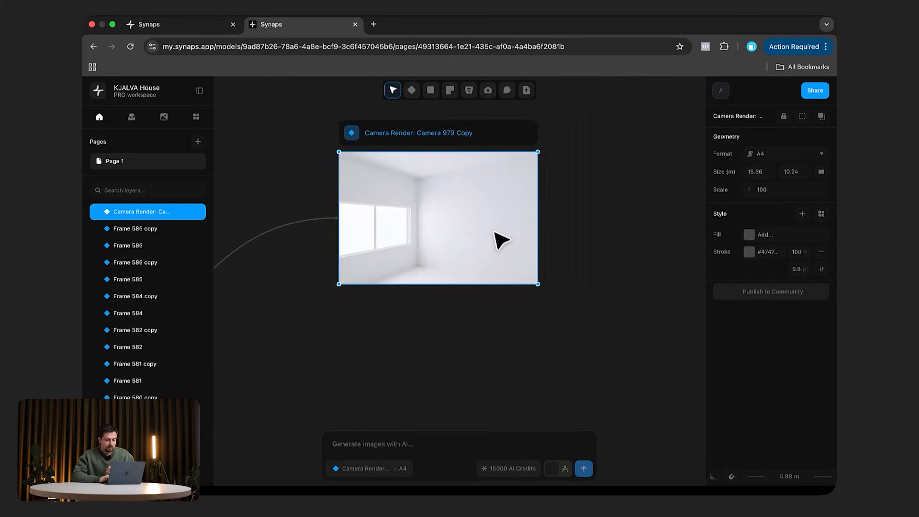
scroll(453, 235, "up", 4, "ctrl")
type("mak")
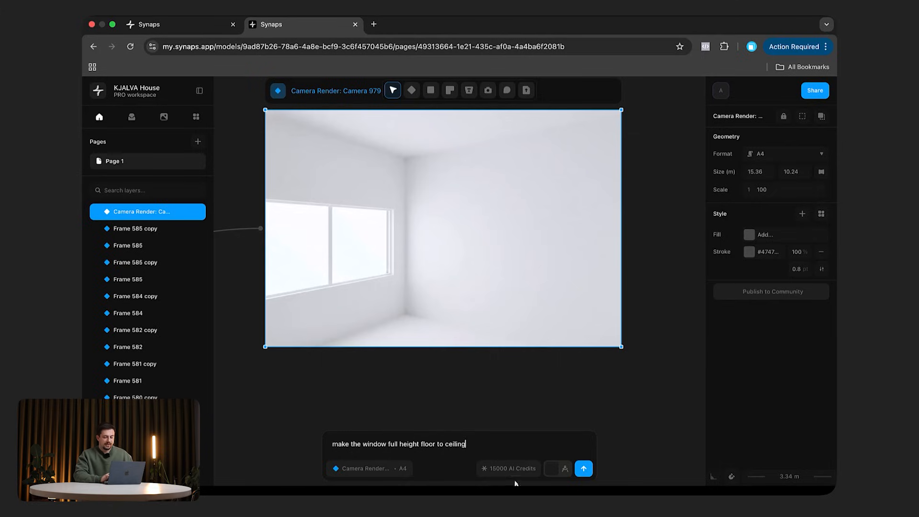
left_click(584, 469)
scroll(465, 232, "up", 3, "ctrl")
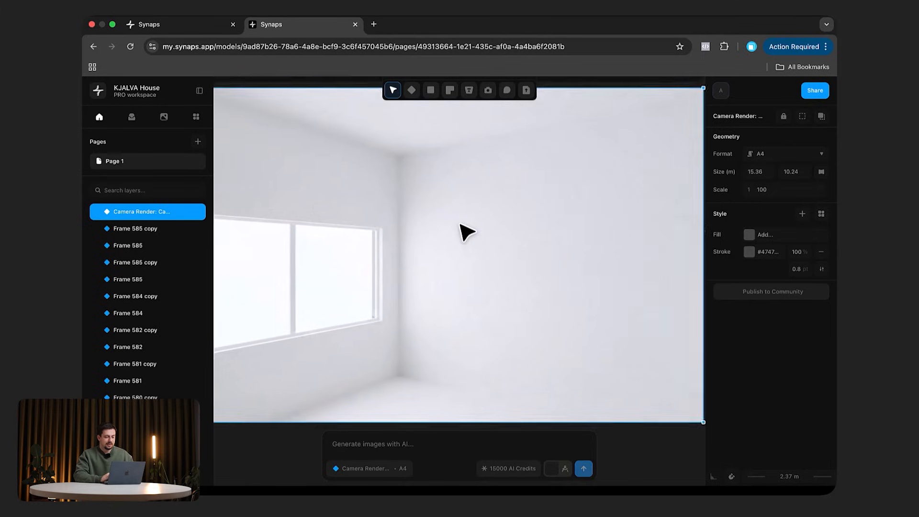
right_click(466, 232)
left_click(672, 458)
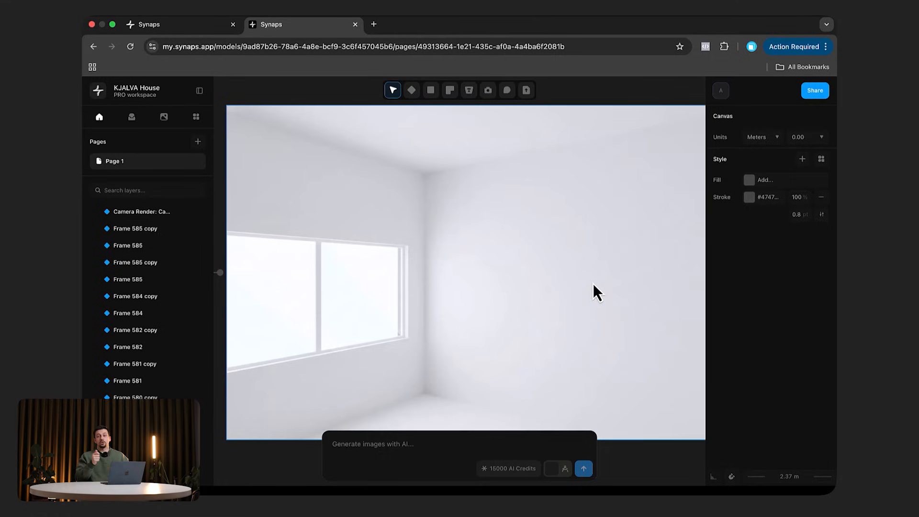
Step: Generate a contemporary bedroom with a dark color palette from the full-height-window render, with Switzerland mountains, winter snow outside and warm, cozy interior light
scroll(593, 284, "right", 12)
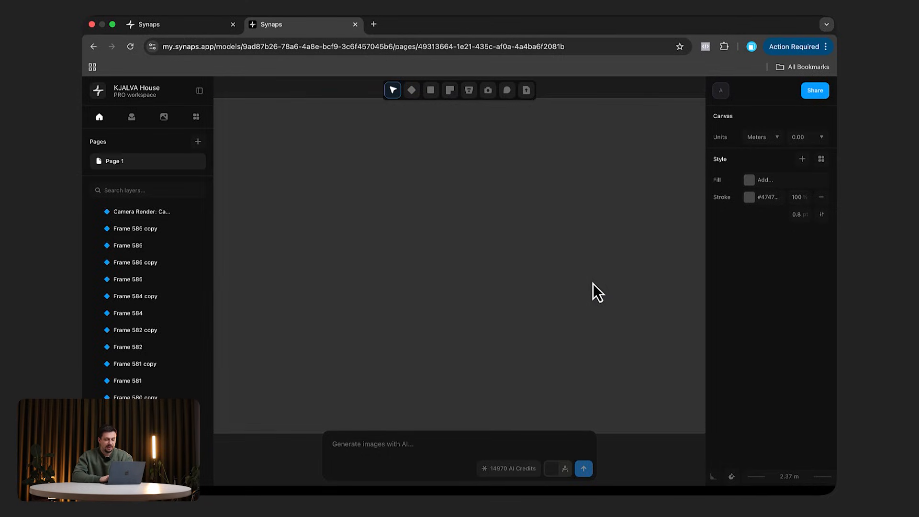
scroll(593, 283, "down", 5, "ctrl")
scroll(594, 284, "up", 5, "ctrl")
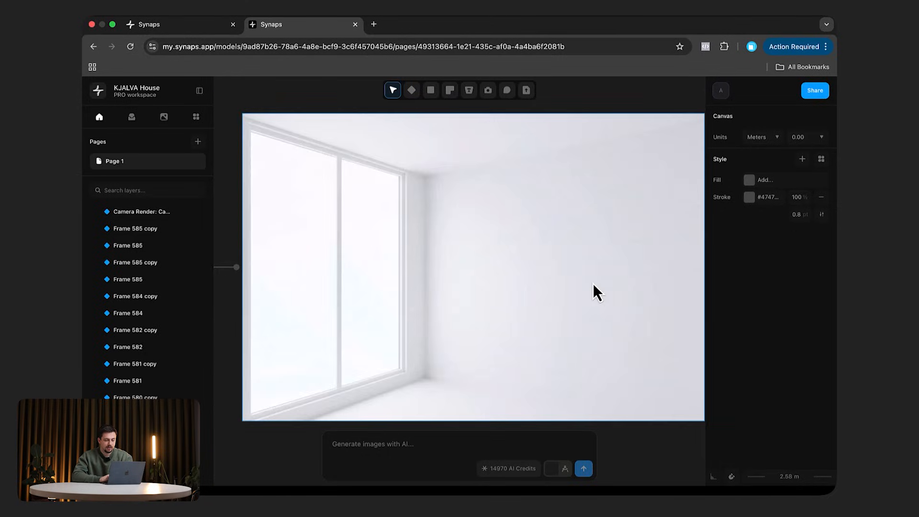
left_click(363, 271)
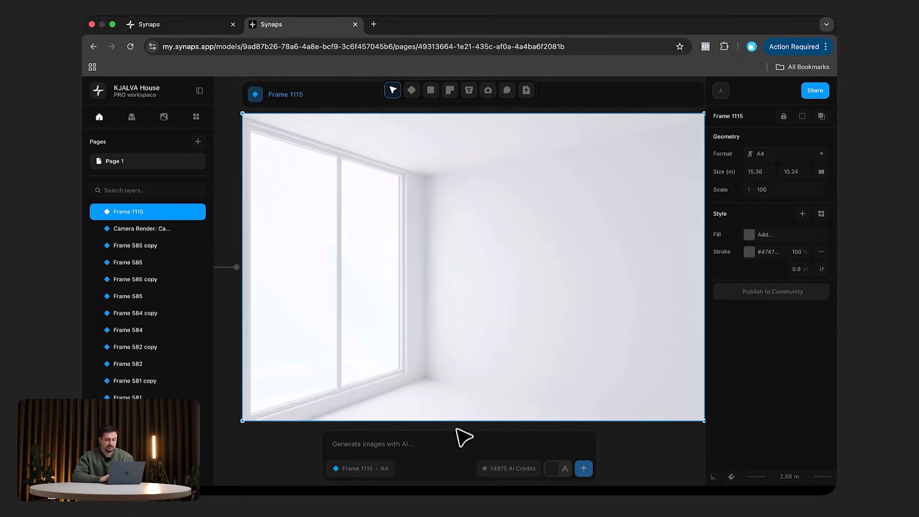
left_click(438, 451)
type("make this a contemporary bedroom with a dark color palette. This be")
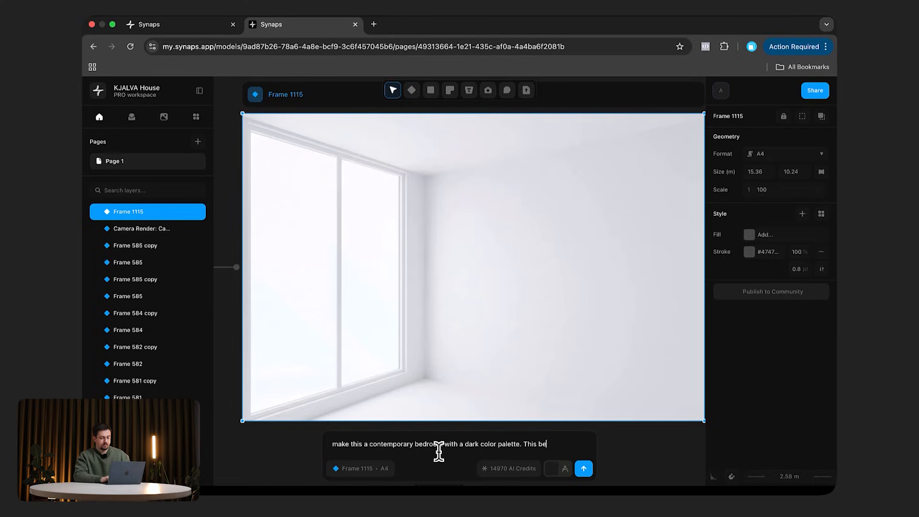
type("swi")
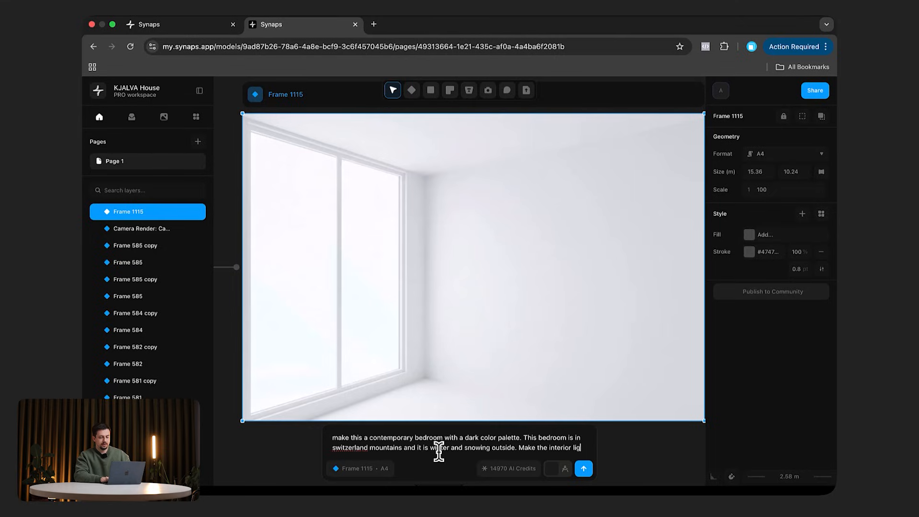
type("ht warm and cozy.")
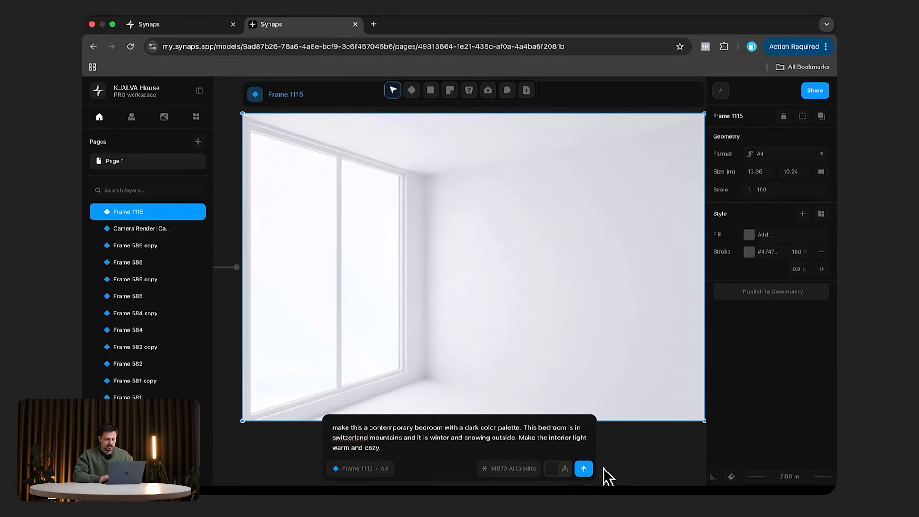
left_click(587, 469)
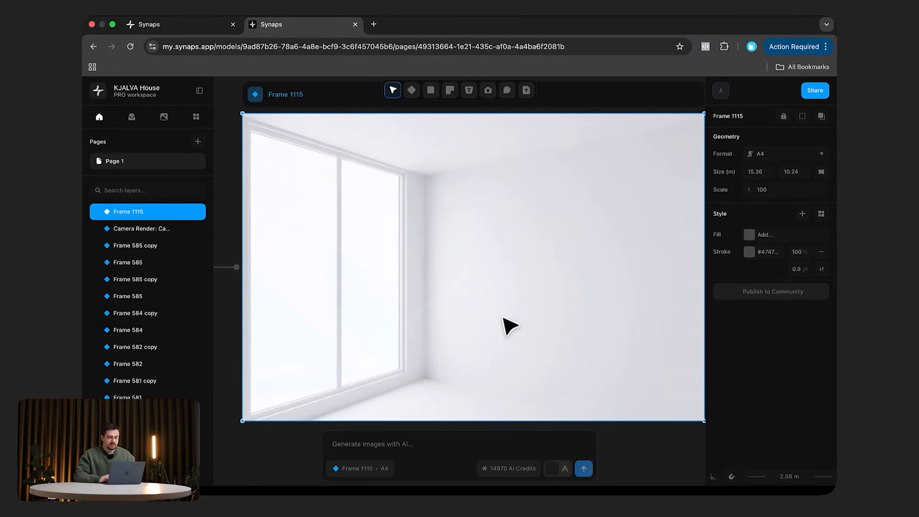
left_click(237, 139)
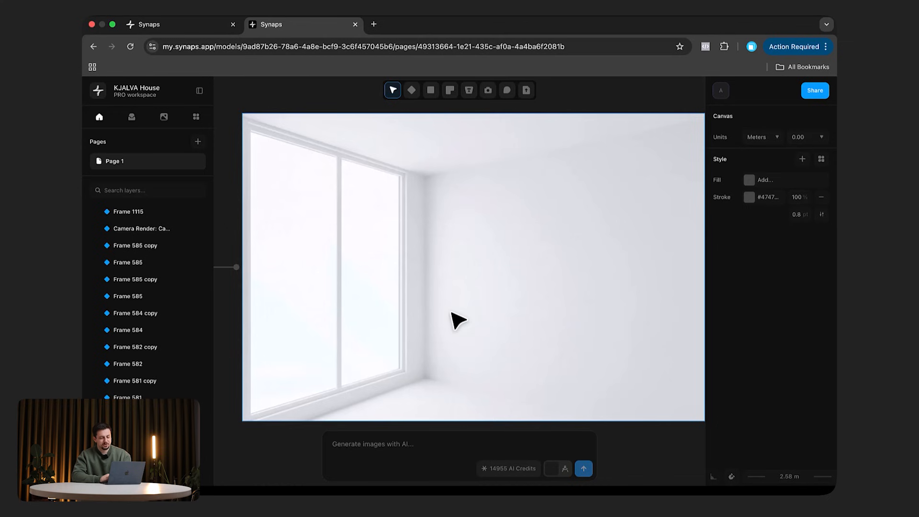
Step: Examine the dark bedroom render and compare it with the bedroom on the copied floor plan
scroll(453, 315, "right", 5)
scroll(457, 320, "right", 9)
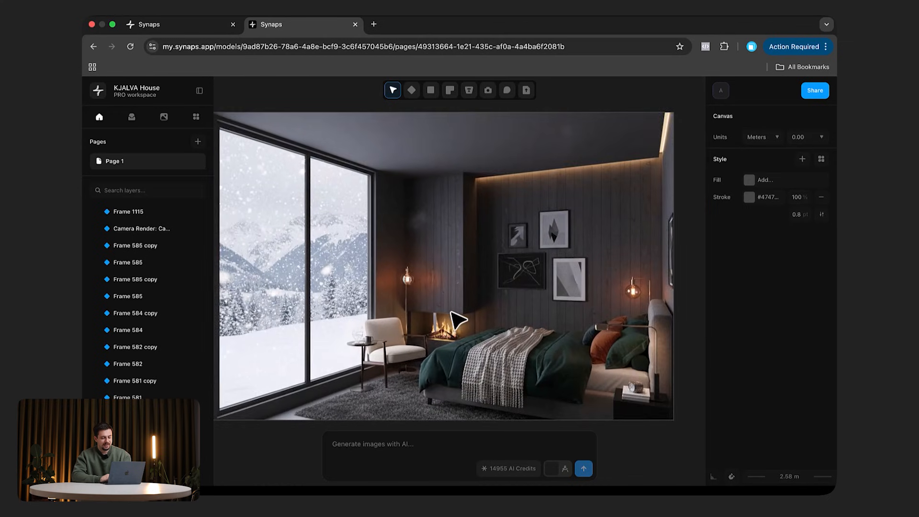
scroll(457, 320, "left", 2)
scroll(457, 320, "right", 3)
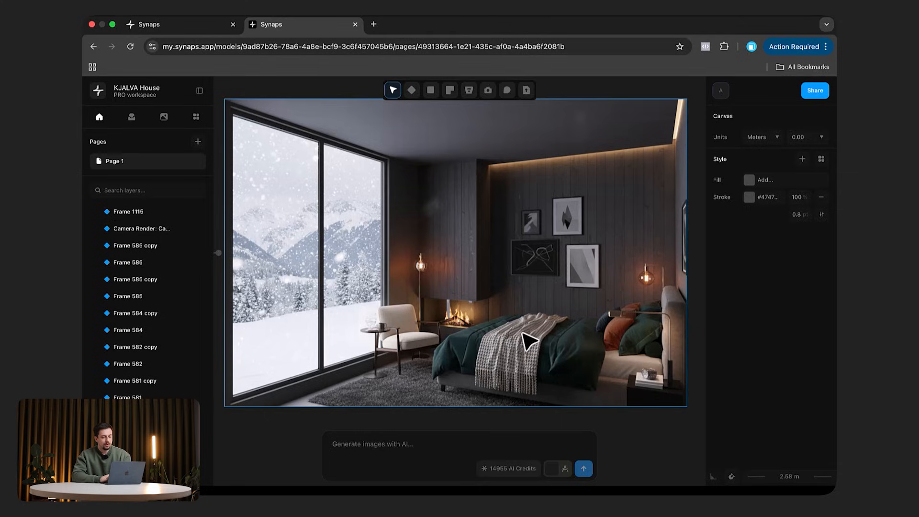
scroll(463, 252, "left", 1)
scroll(463, 254, "down", 10, "ctrl")
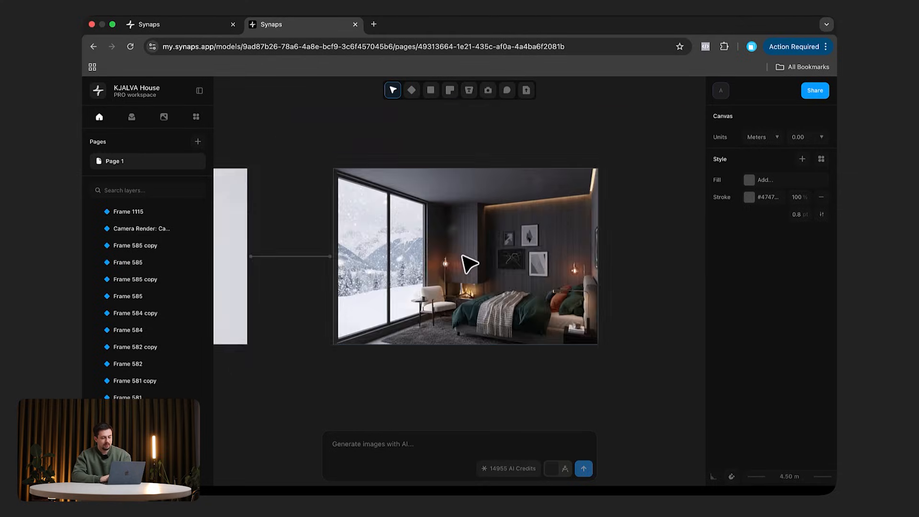
scroll(463, 257, "left", 12)
scroll(469, 263, "up", 14, "ctrl")
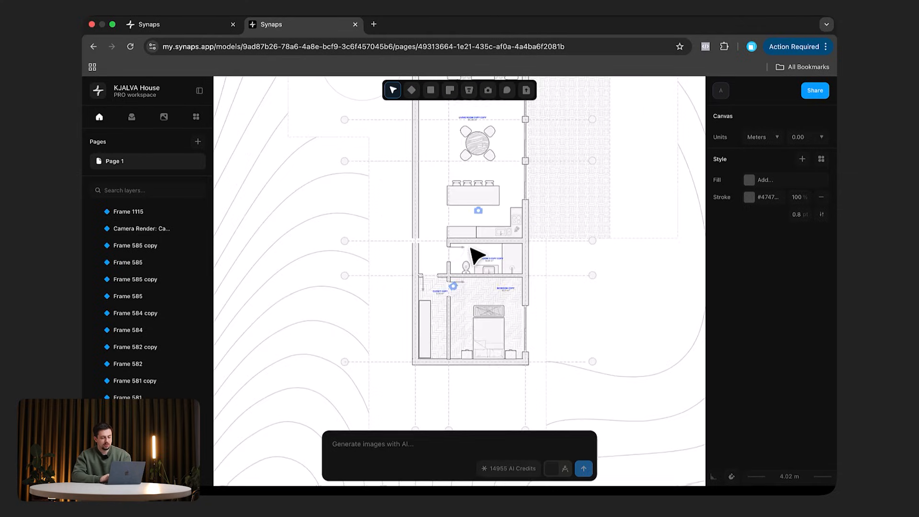
left_click(486, 342)
scroll(422, 331, "down", 5, "ctrl")
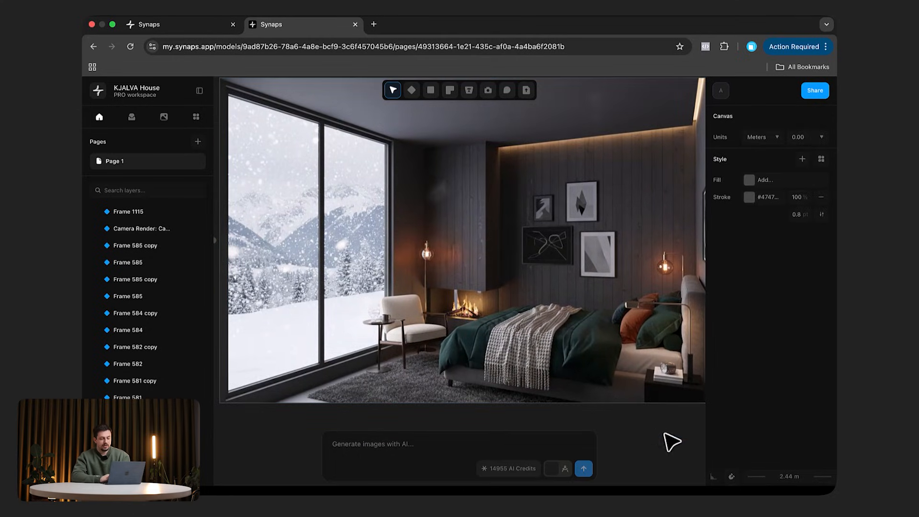
Step: Compare the dark bedroom render with the empty white render it was made from, and inspect its interior details
scroll(587, 348, "down", 5)
scroll(586, 348, "left", 2)
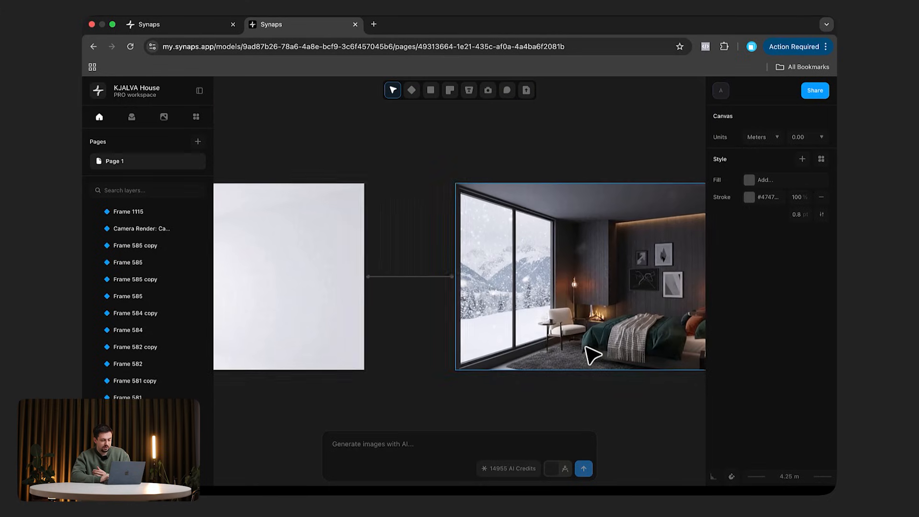
scroll(513, 308, "right", 4)
scroll(437, 277, "up", 4)
scroll(437, 277, "up", 1)
scroll(437, 277, "left", 2)
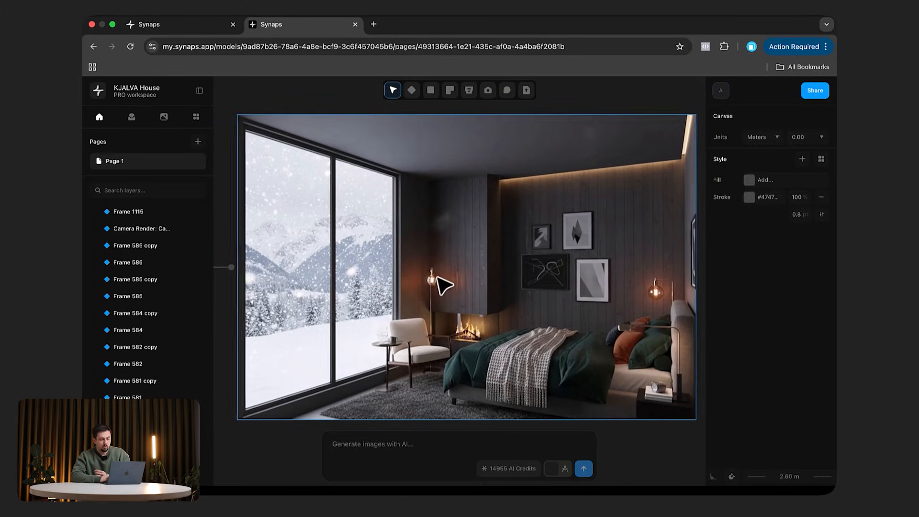
left_click(635, 423)
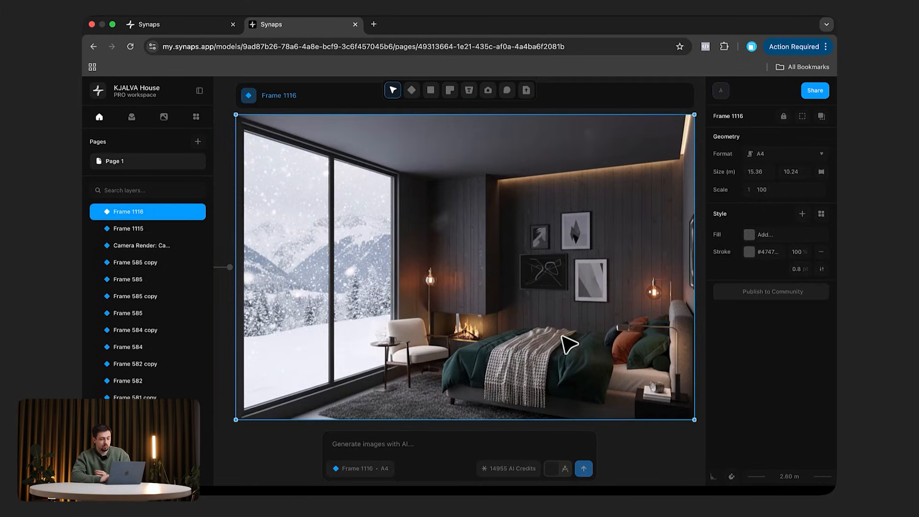
left_click(643, 437)
left_click(601, 309)
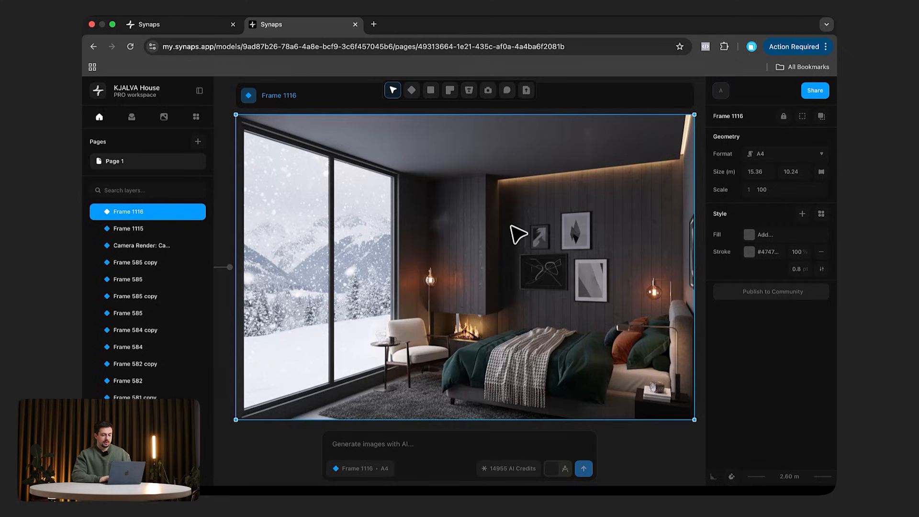
scroll(521, 281, "down", 5)
scroll(523, 270, "up", 5)
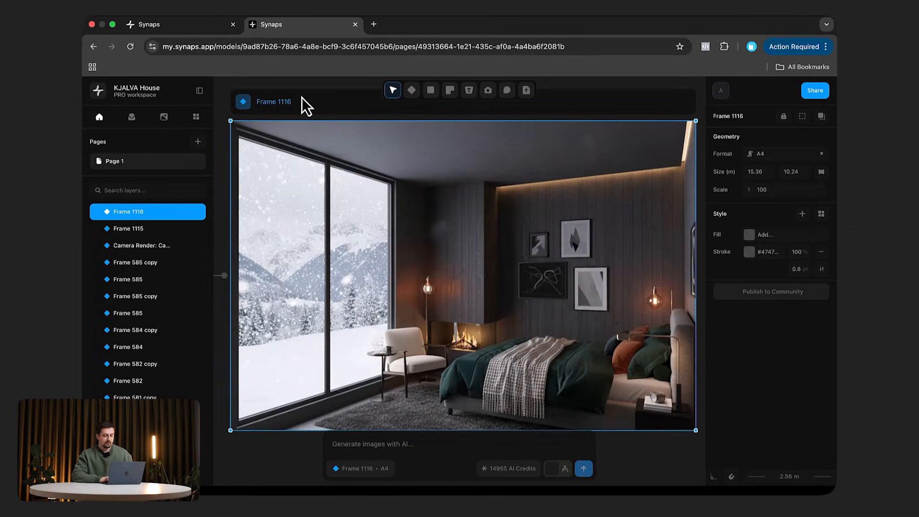
Step: Inspect the bedroom camera on the copied floor plan and trace its connection through to the dark bedroom render
scroll(495, 271, "down", 5)
scroll(527, 282, "left", 5)
scroll(495, 273, "down", 4)
scroll(495, 274, "left", 3)
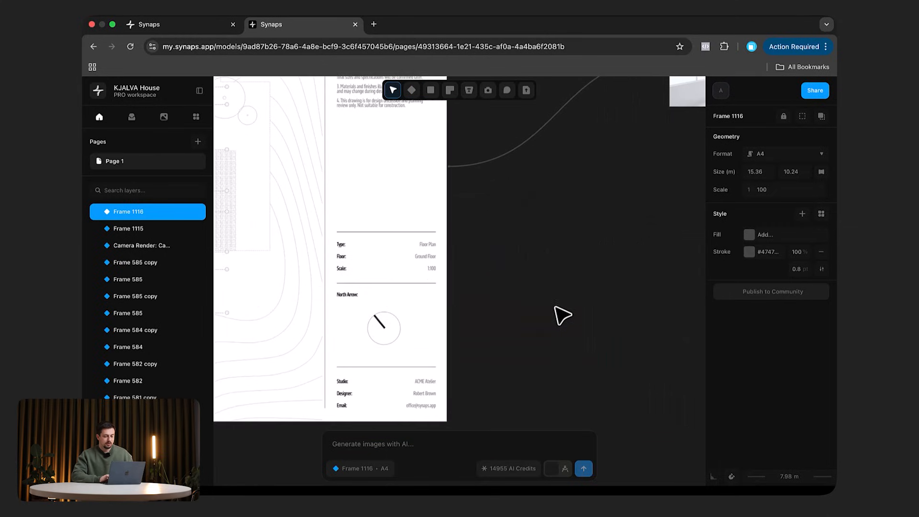
scroll(254, 284, "left", 6)
scroll(399, 274, "up", 5)
left_click(521, 289)
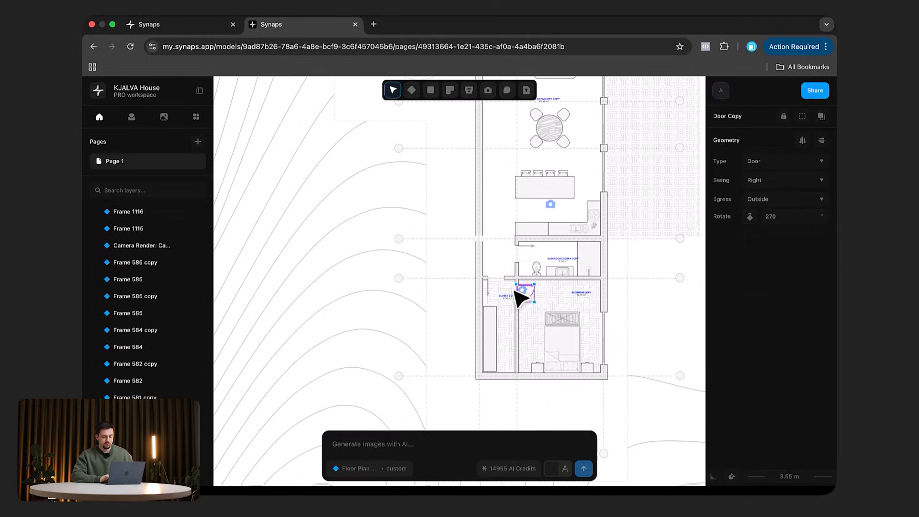
scroll(529, 302, "up", 5)
scroll(334, 335, "down", 5)
scroll(335, 335, "right", 6)
scroll(514, 299, "down", 3)
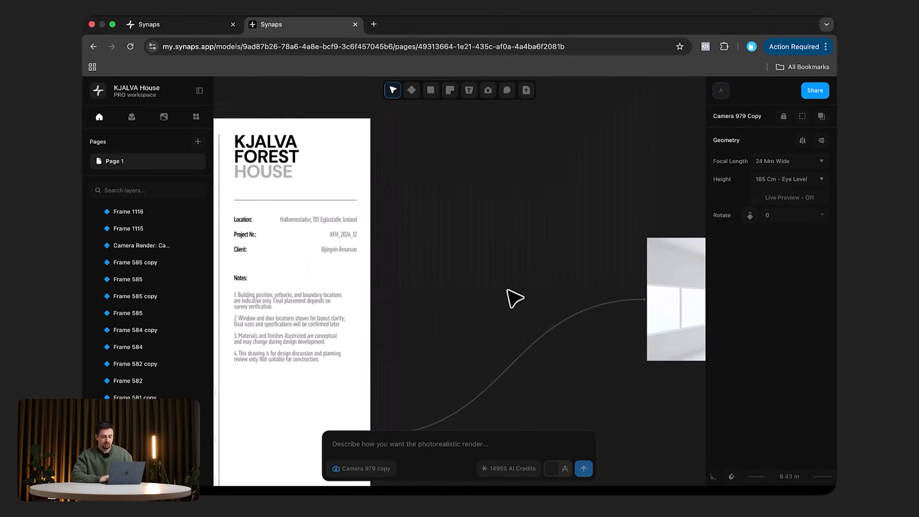
scroll(421, 380, "right", 5)
scroll(511, 304, "right", 7)
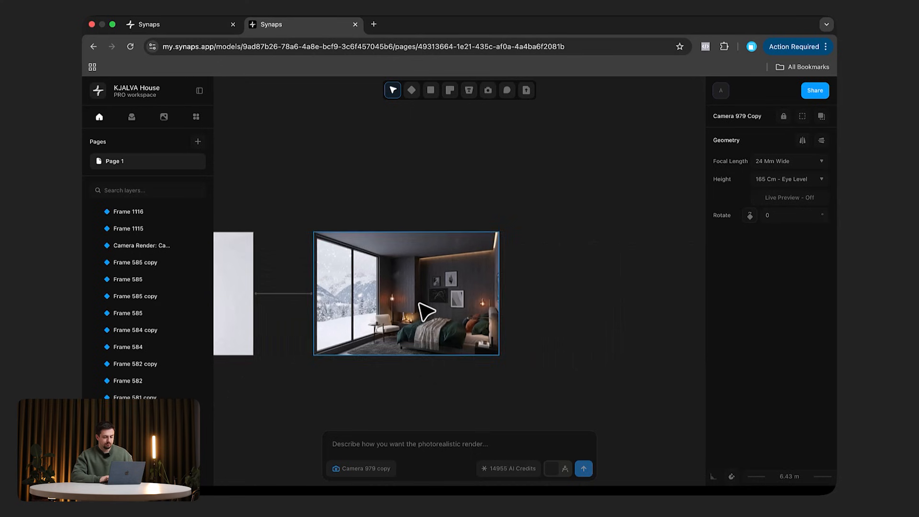
Step: Generate a variation of the dark bedroom render with the prompt "Make the walls stone"
scroll(423, 309, "up", 5)
left_click(421, 307)
scroll(425, 312, "left", 2)
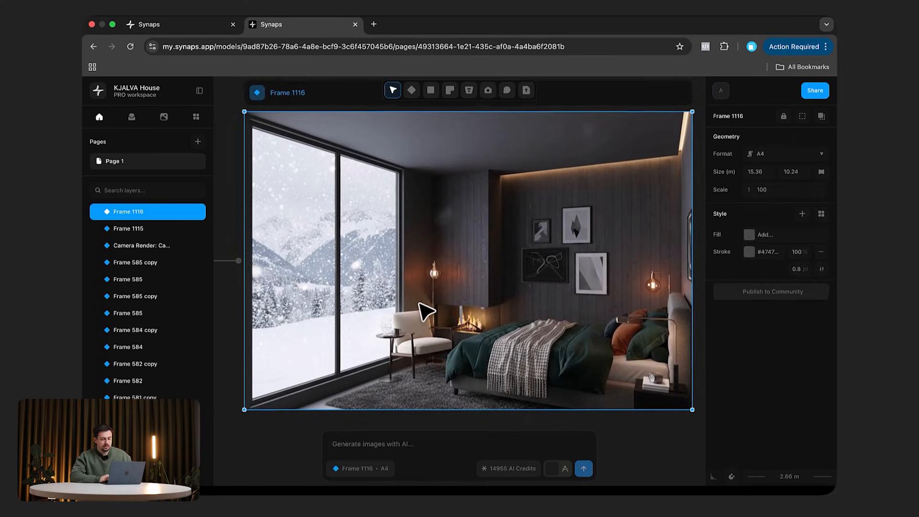
left_click(371, 441)
type("Make the")
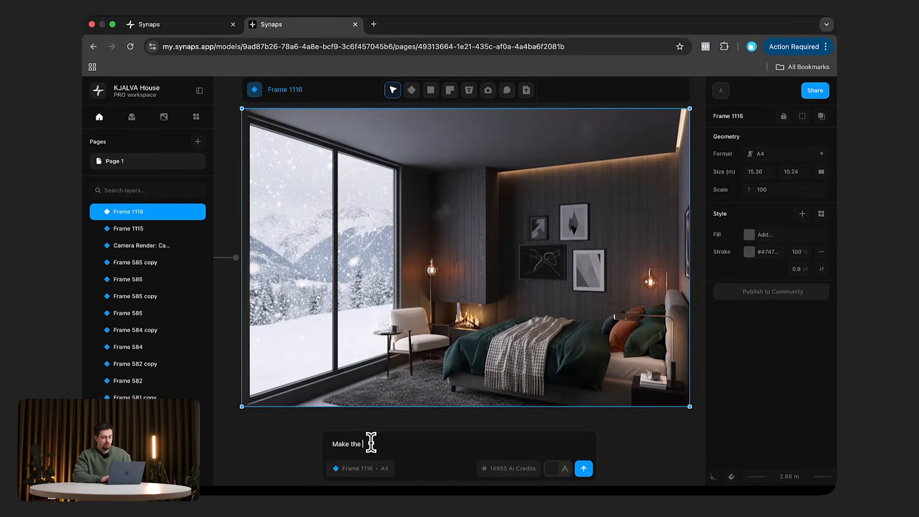
type(" walls stone")
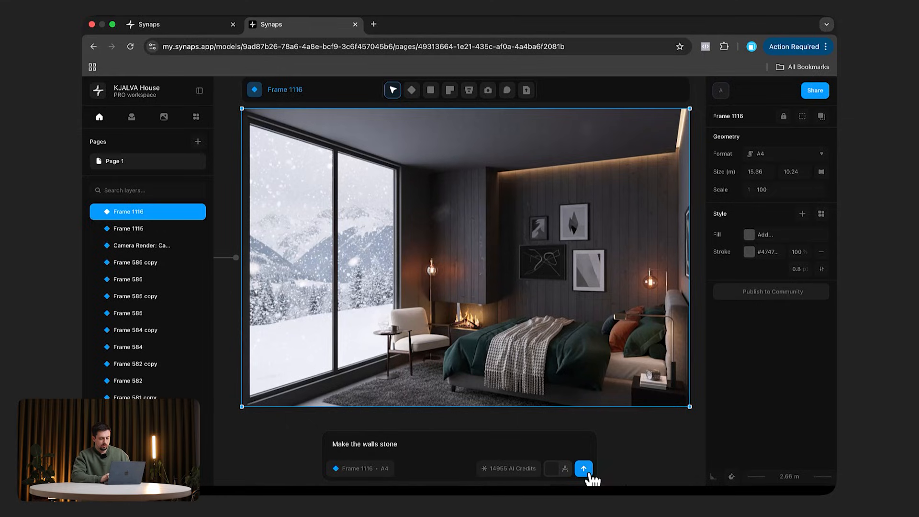
left_click(584, 468)
Step: Generate another variation of the dark bedroom render with the prompt "Make the walls light wood"
type("M")
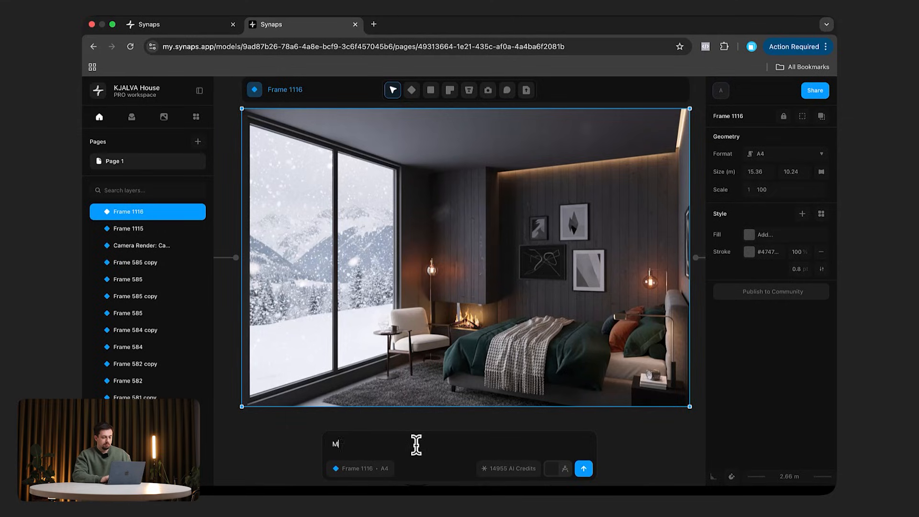
type("ake the walls light wood")
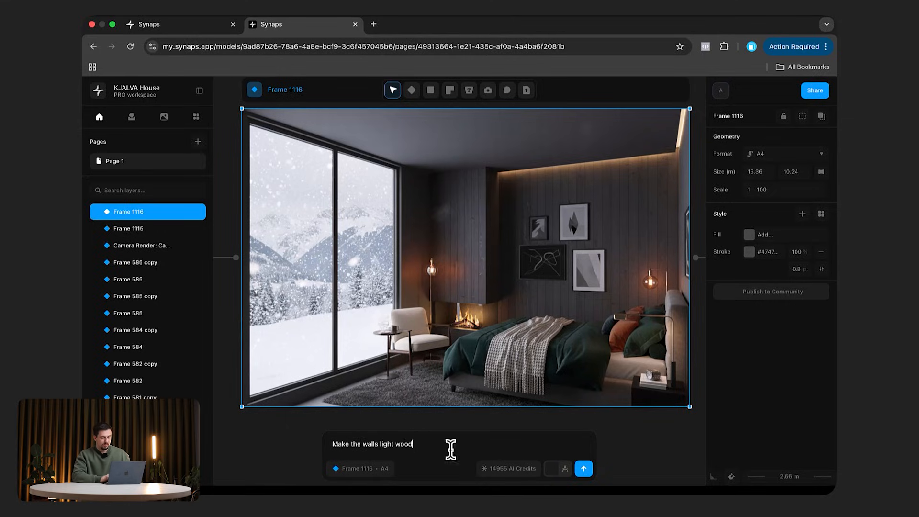
left_click(593, 468)
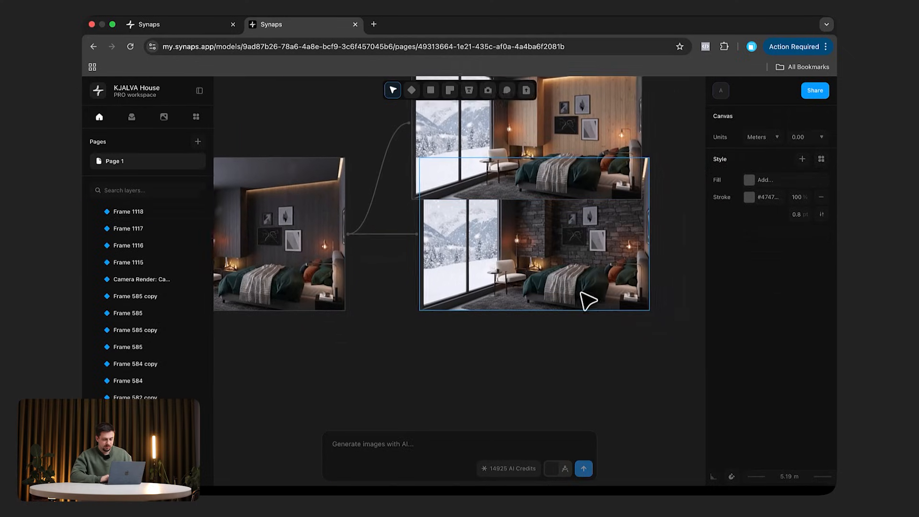
Step: Separate the two overlapping wall variations by moving the stone render below the light wood render
left_click(575, 287)
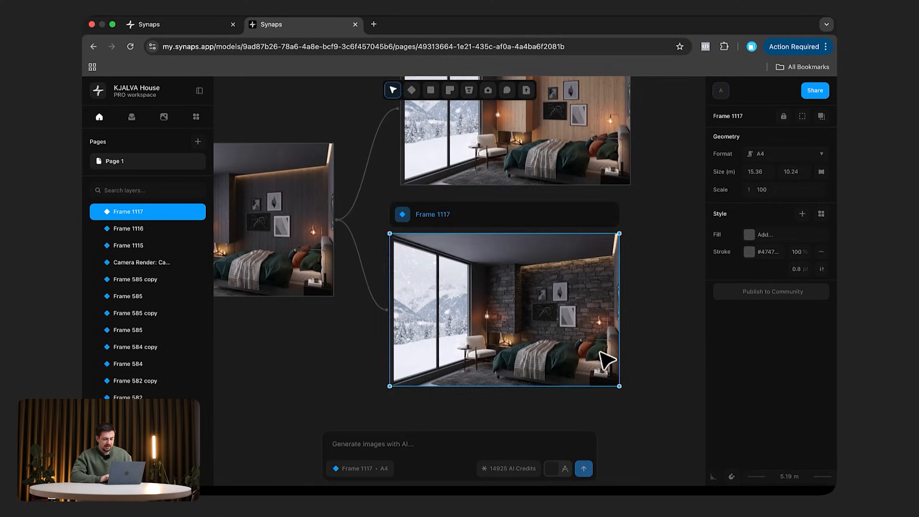
scroll(589, 297, "up", 3)
left_click(550, 177)
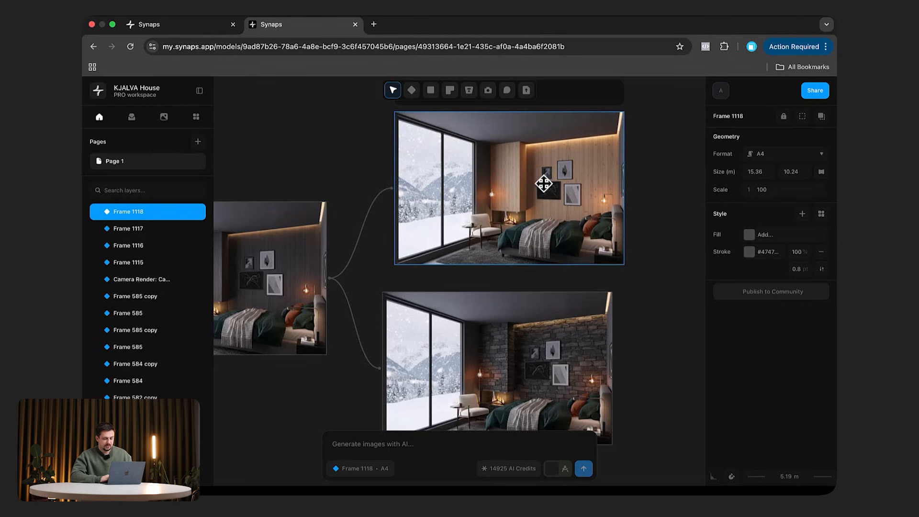
Step: Generate a third variation of the dark bedroom render with the prompt "make the bed sheets brown dark"
left_click(345, 266)
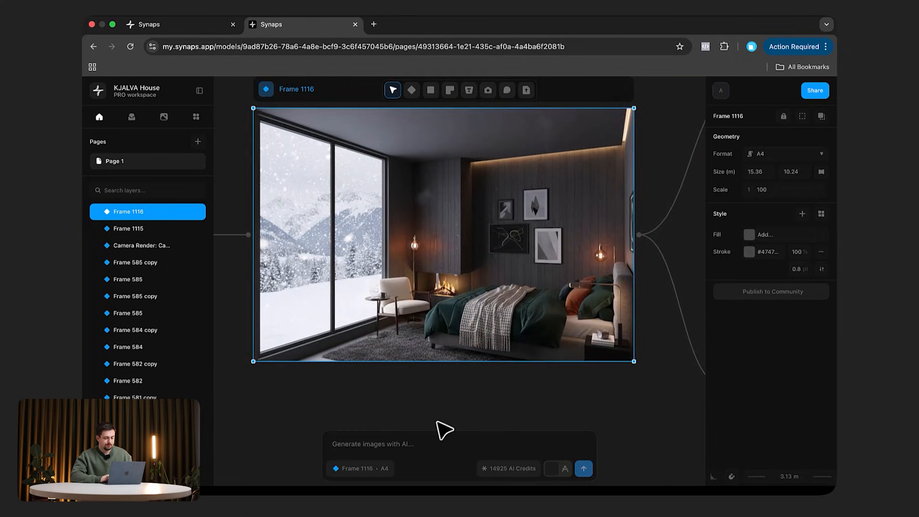
left_click(420, 438)
type("make the bed sh")
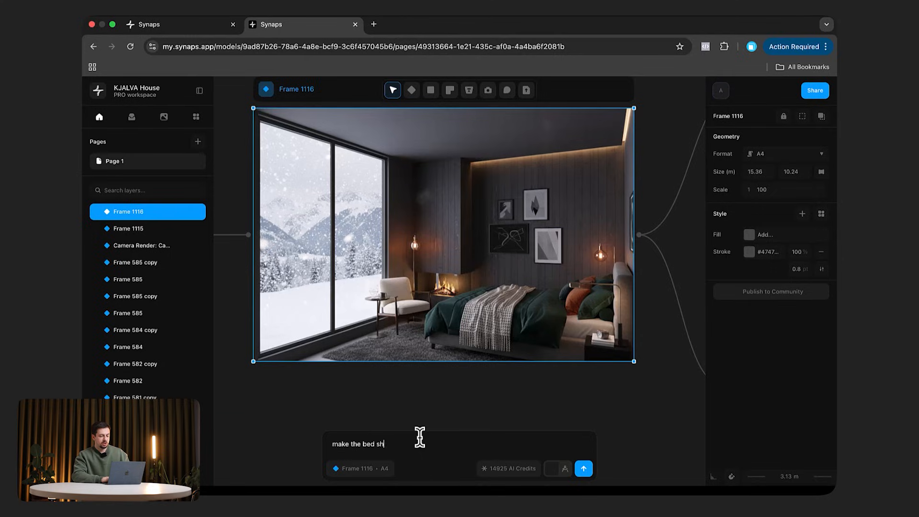
type("eets brown dark")
left_click(584, 468)
Step: Move the stone render lower and the light wood render higher, clearing the space around the pending bed sheet variation
scroll(500, 269, "right", 2)
scroll(500, 269, "down", 1)
left_click_drag(513, 283, 517, 343)
left_click(537, 180)
left_click_drag(545, 188, 536, 111)
Step: Review the three-branch layout of the render variations and the floor plan sheet they derive from
scroll(406, 239, "up", 5)
scroll(408, 239, "down", 7)
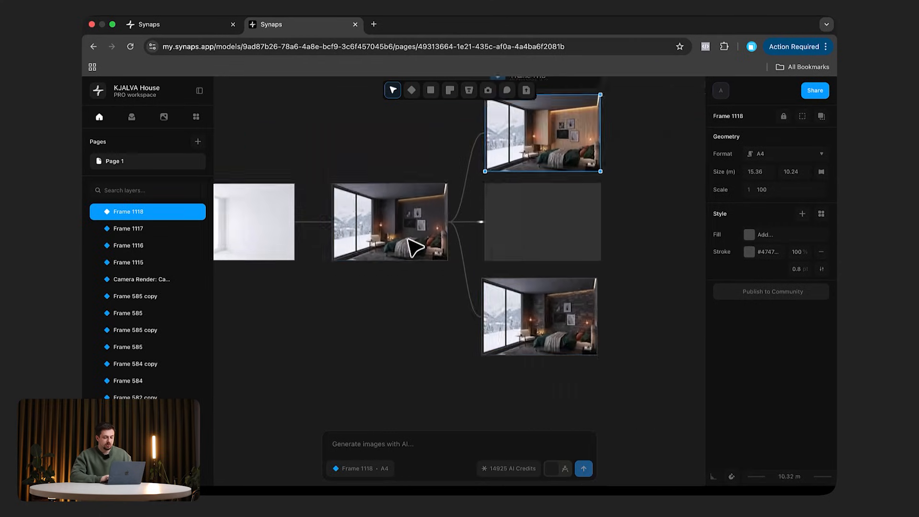
scroll(410, 242, "left", 10)
scroll(422, 266, "down", 2)
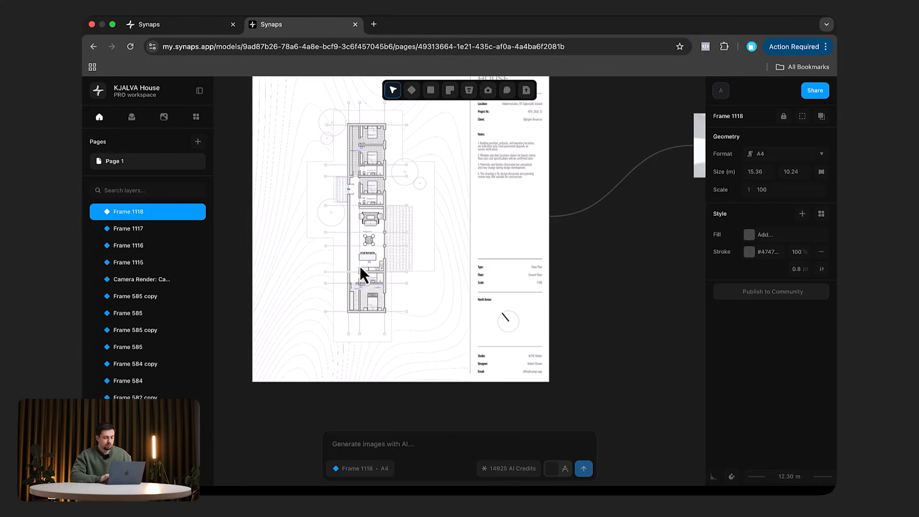
scroll(365, 281, "up", 5)
scroll(550, 254, "down", 5)
scroll(524, 160, "up", 2)
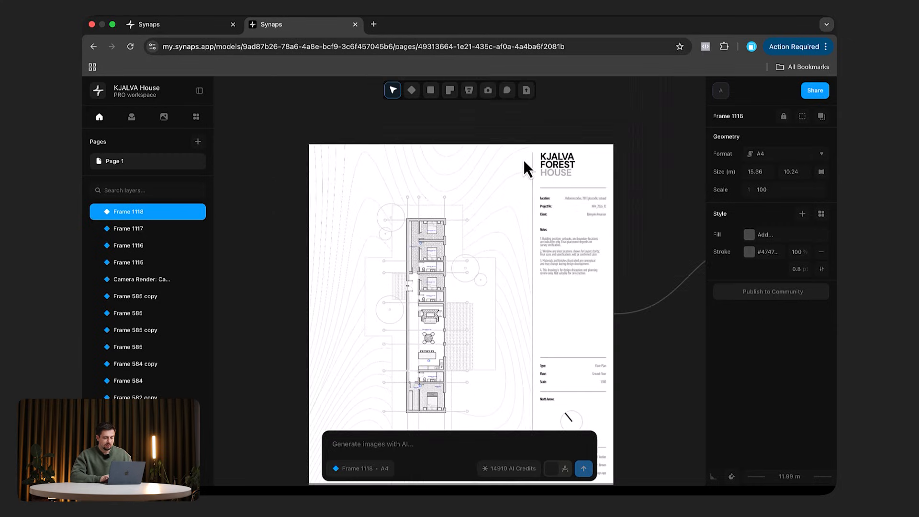
Step: Trace the bedroom render chain from the camera on the floor plan through the two white bedroom renders
key("Escape")
scroll(430, 302, "up", 3)
scroll(429, 320, "down", 2)
left_click(423, 290)
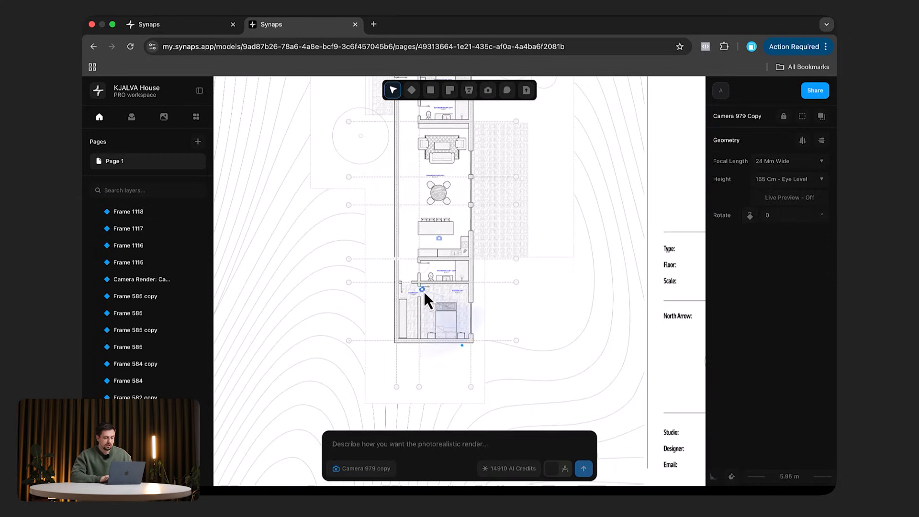
scroll(553, 274, "right", 15)
scroll(553, 275, "up", 3)
scroll(552, 275, "up", 5)
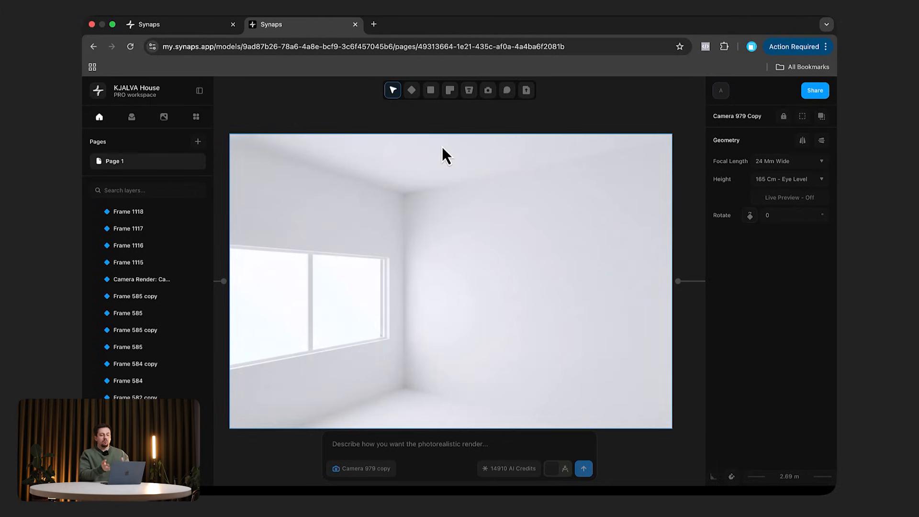
scroll(441, 147, "right", 12)
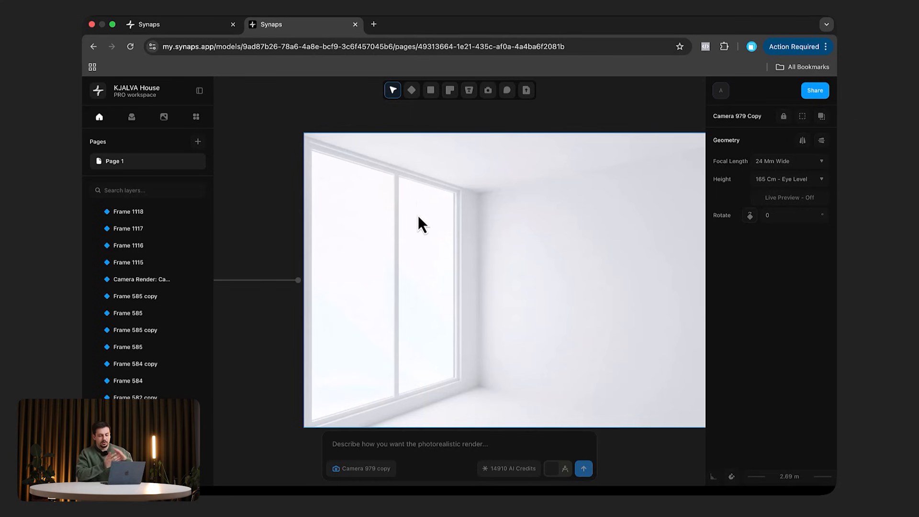
scroll(418, 215, "down", 5)
left_click(419, 216)
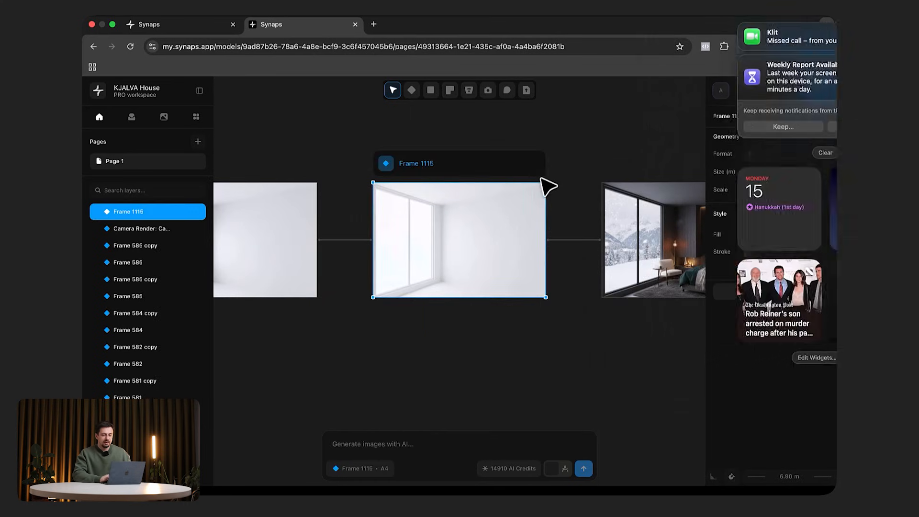
Step: Examine the dark bedroom render with green bedding and read the frame prompt it was generated from
scroll(593, 168, "right", 6)
scroll(607, 201, "up", 5)
scroll(607, 202, "left", 2)
scroll(607, 202, "down", 2)
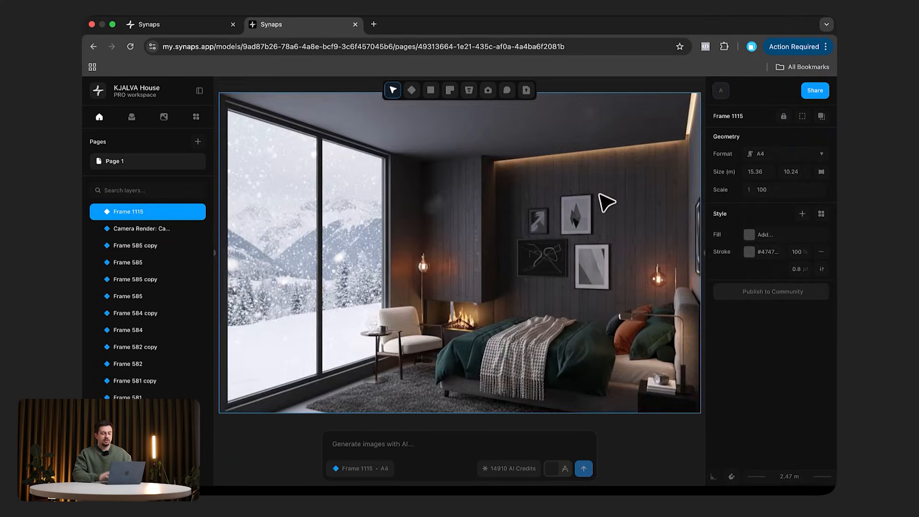
scroll(606, 202, "right", 4)
scroll(610, 196, "down", 3)
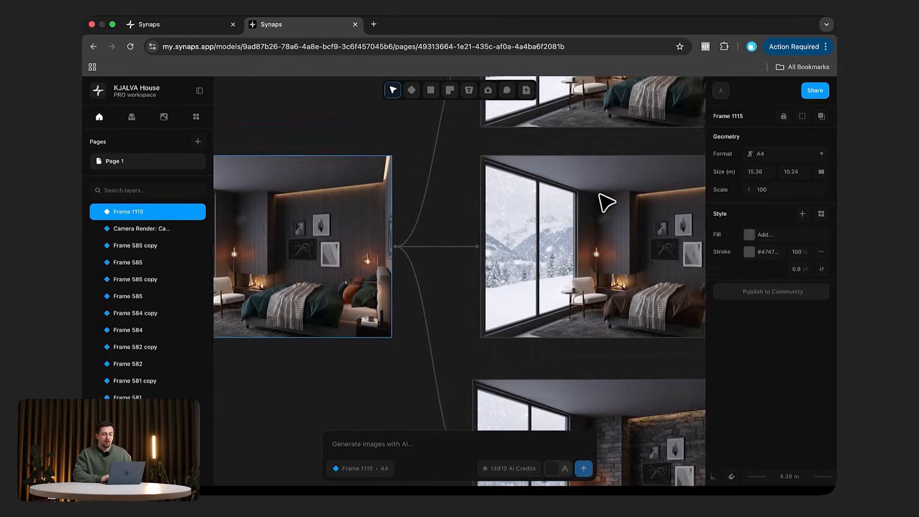
scroll(608, 199, "left", 1)
left_click(379, 193)
scroll(378, 193, "left", 1)
mouse_move(364, 470)
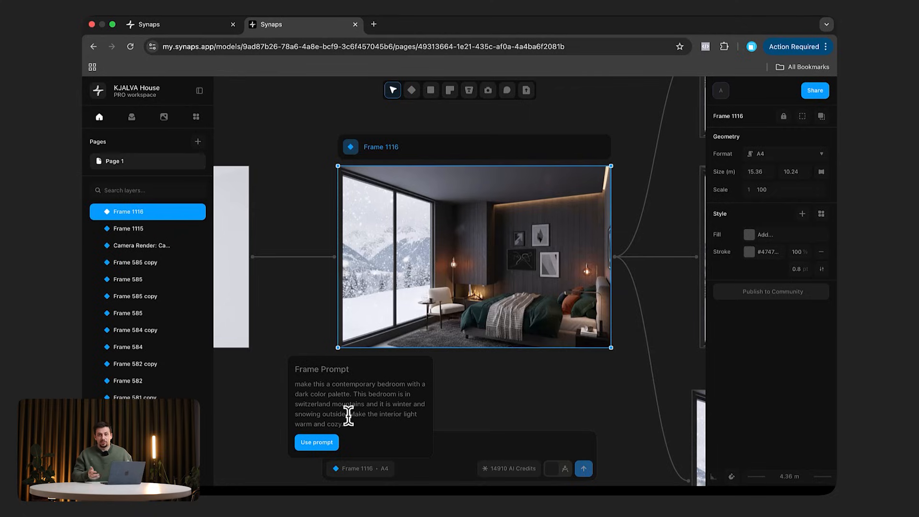
left_click(527, 420)
Step: Compare the brown bedding and stone wall variations with the original dark bedroom render
scroll(527, 420, "down", 10)
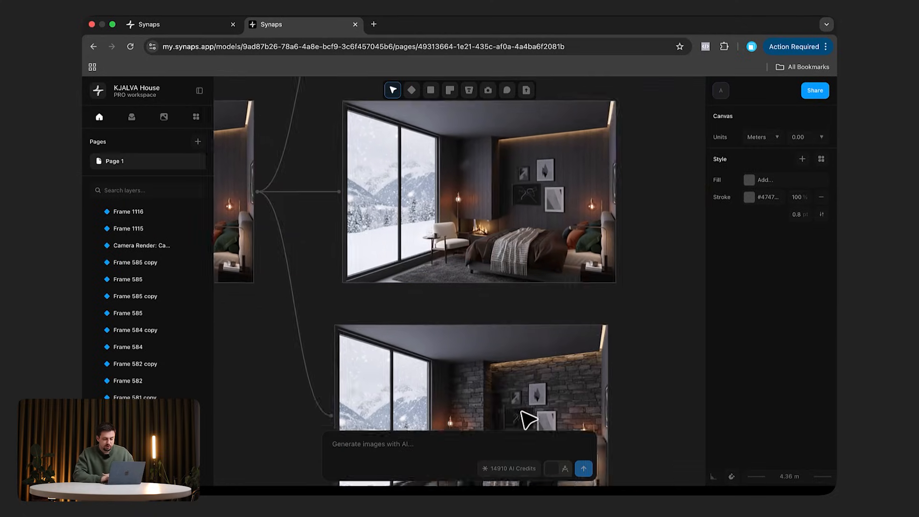
scroll(546, 284, "down", 6, "ctrl")
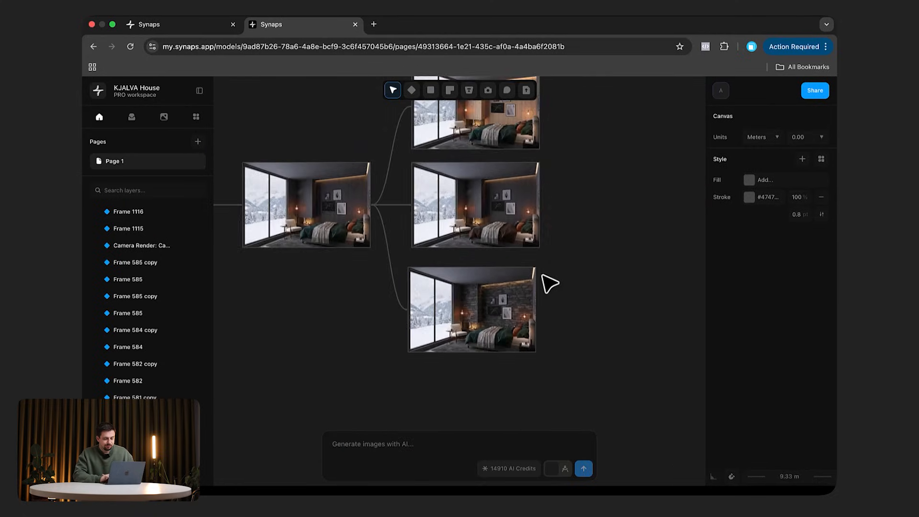
scroll(532, 249, "up", 2, "ctrl")
scroll(535, 250, "up", 6, "ctrl")
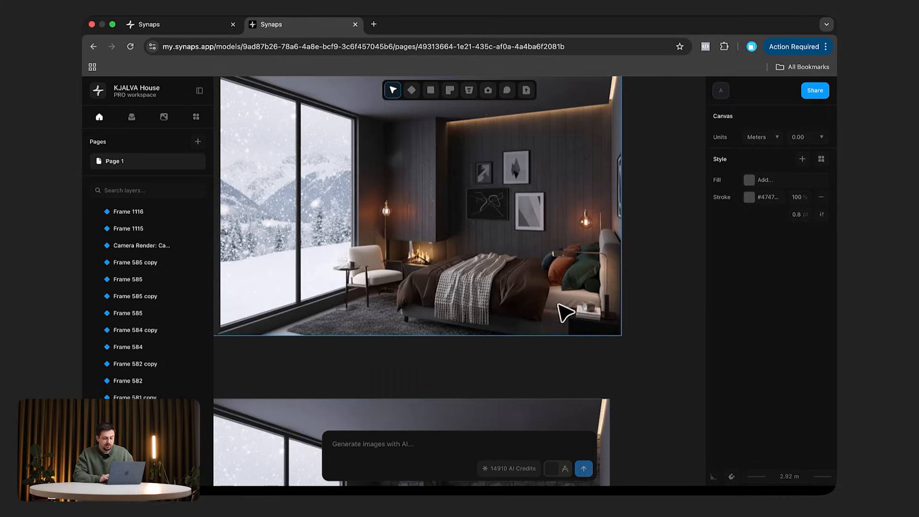
scroll(547, 301, "down", 5, "ctrl")
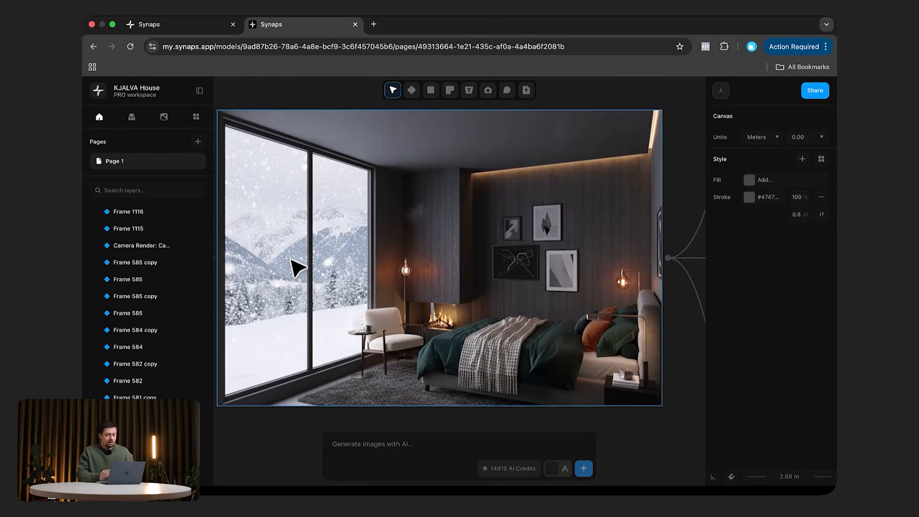
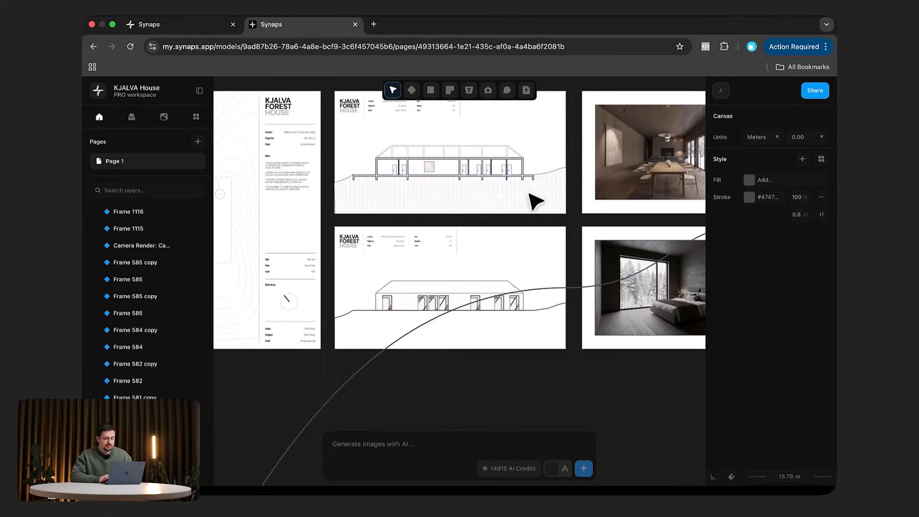
Step: Duplicate the lower elevation sheet and move the copy into the empty canvas area above the row of sheets
left_click(508, 232)
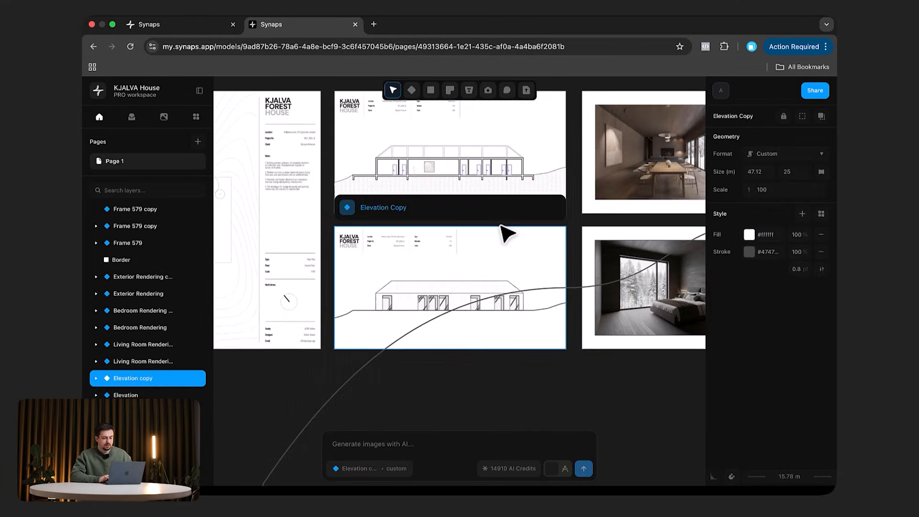
scroll(495, 224, "down", 5, "ctrl")
scroll(499, 225, "up", 2)
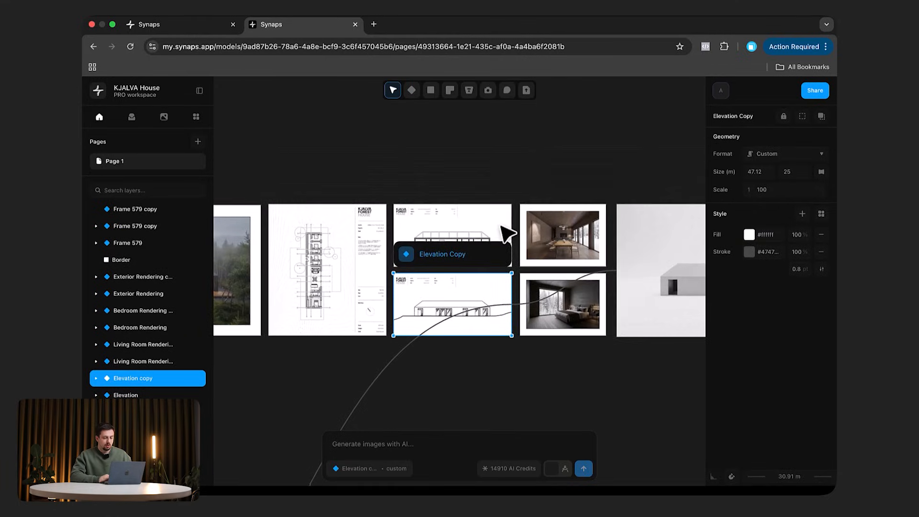
key("super+d")
left_click_drag(542, 290, 545, 100)
scroll(646, 176, "up", 5)
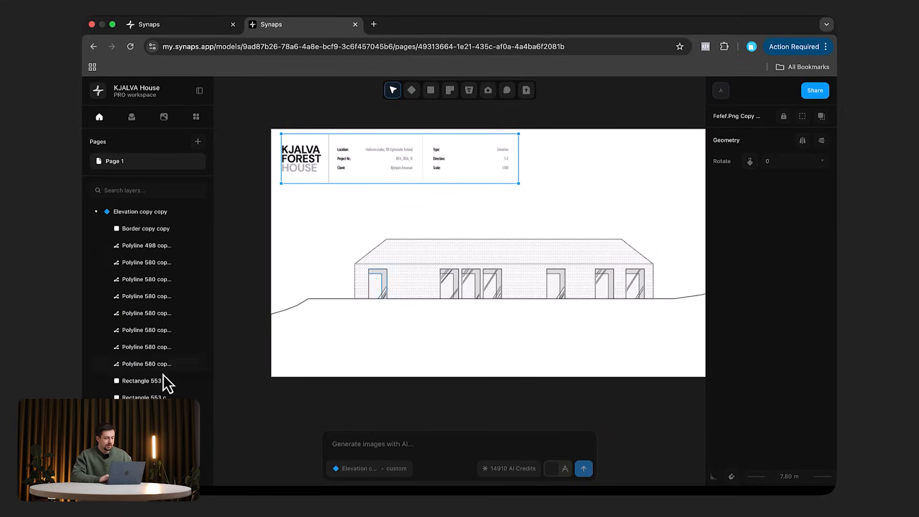
Step: Delete the title block image from the duplicated elevation sheet, leaving only the house drawing
scroll(165, 381, "down", 5)
scroll(163, 376, "down", 1)
left_click(183, 335)
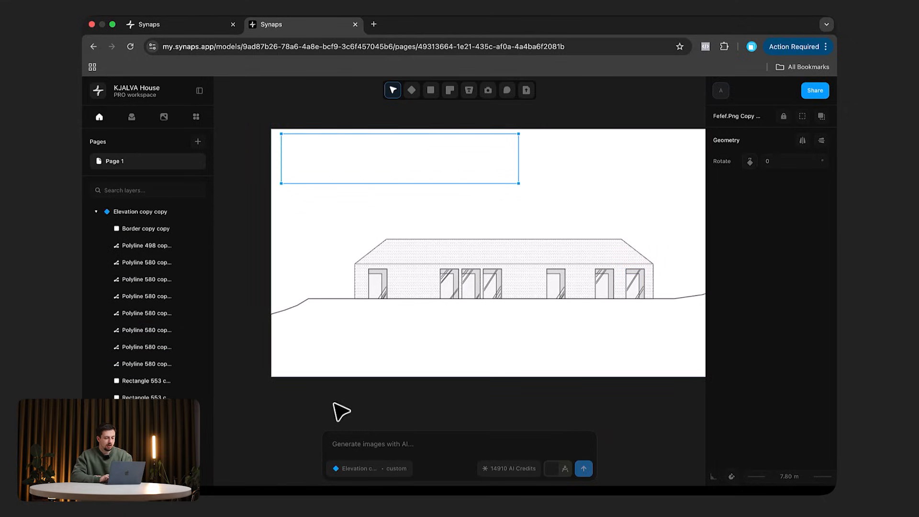
left_click(334, 404)
scroll(576, 292, "right", 2)
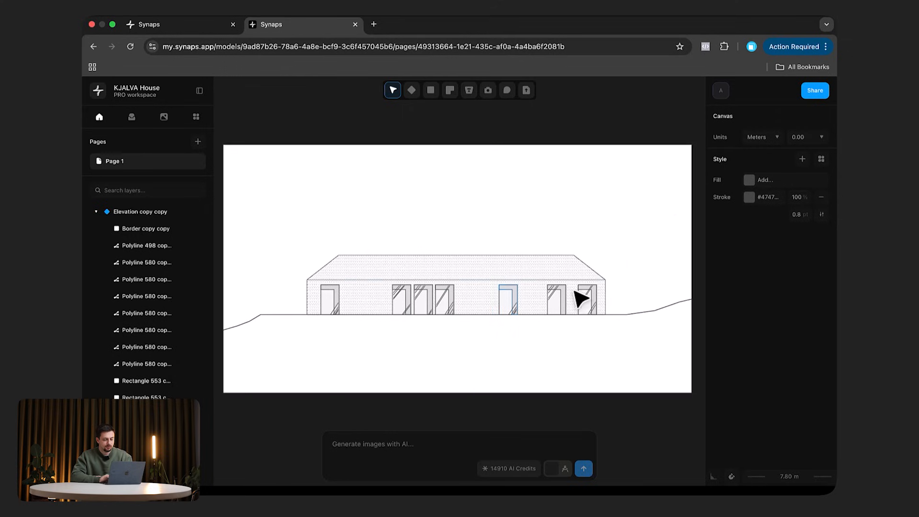
Step: Generate an image from the duplicated elevation with the prompt "Realistic render of this wooden contemporary minimalist villa in Switzerland mountains"
left_click(283, 142)
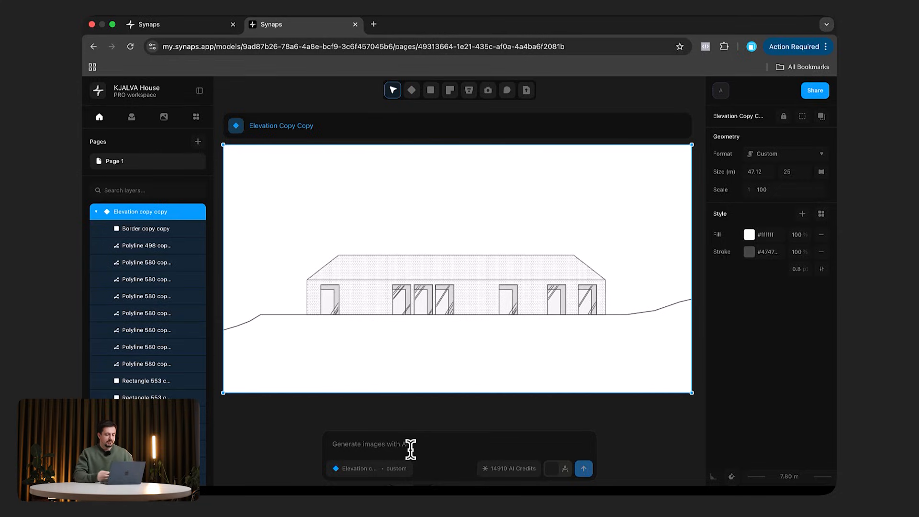
type("Gene")
key("BackSpace")
type("Re")
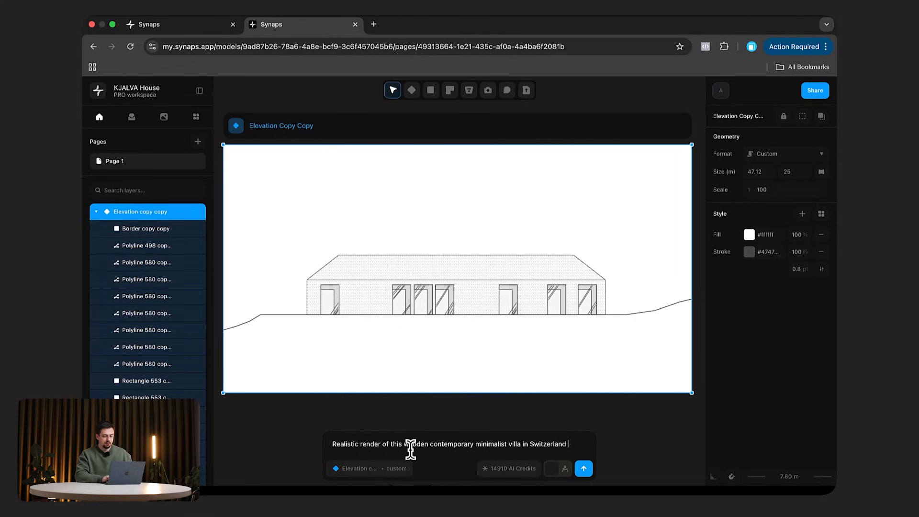
type("mountains")
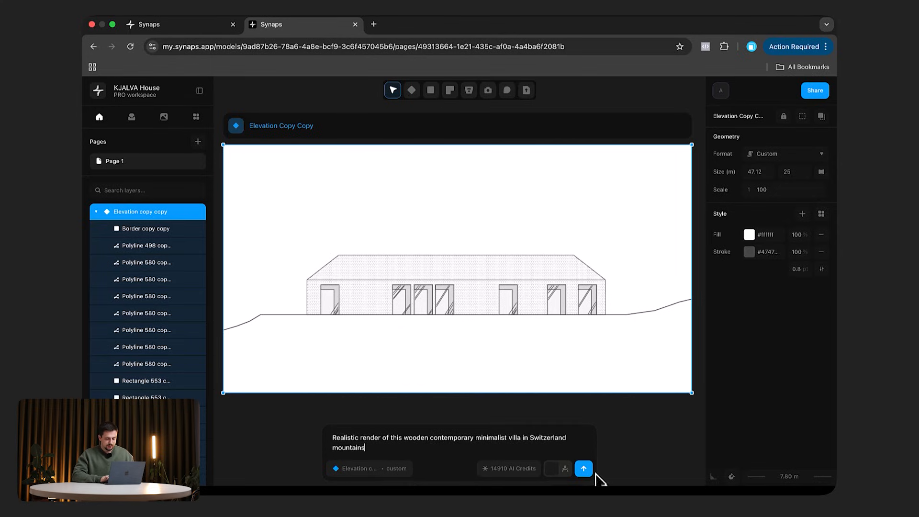
left_click(584, 469)
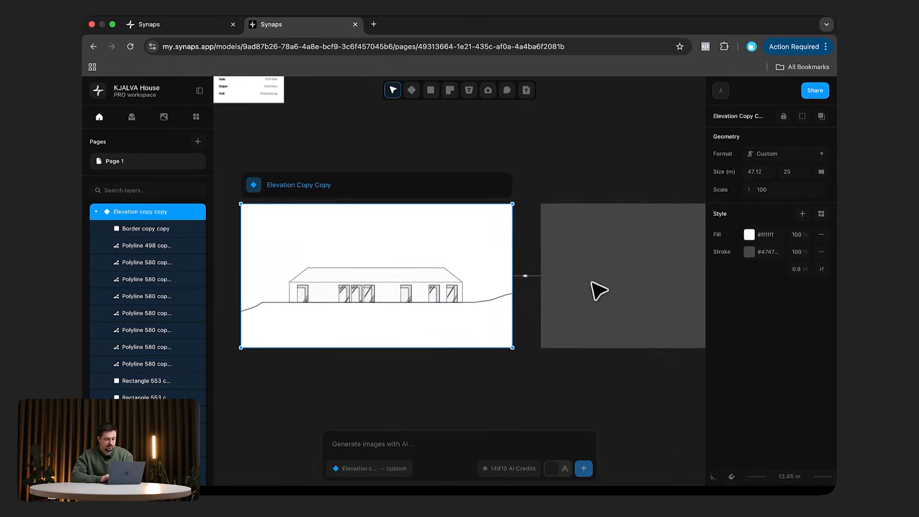
Step: Look over the source elevation and the neighbouring project sheets while the villa render generates
scroll(592, 282, "up", 1, "ctrl")
scroll(390, 273, "left", 1)
scroll(476, 267, "up", 5, "ctrl")
scroll(568, 273, "left", 2)
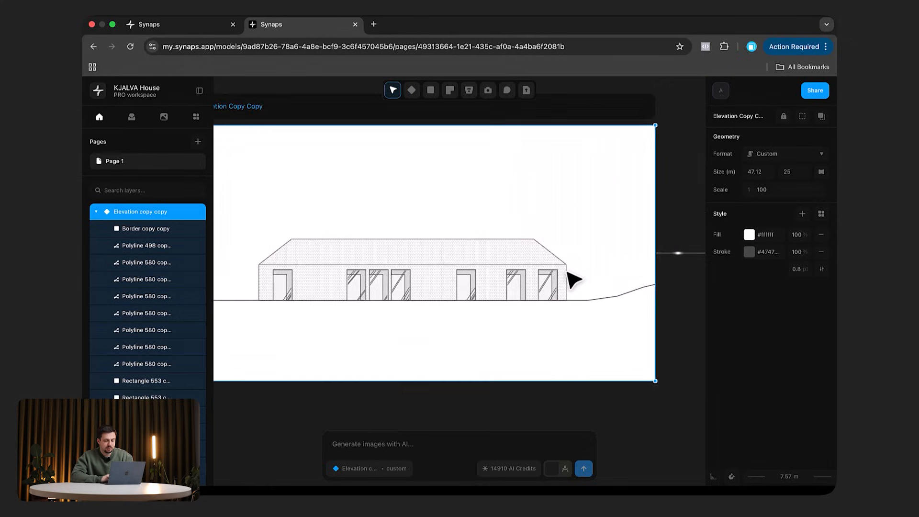
scroll(568, 273, "down", 5, "ctrl")
scroll(568, 272, "right", 6)
scroll(491, 193, "down", 2)
scroll(490, 193, "right", 10)
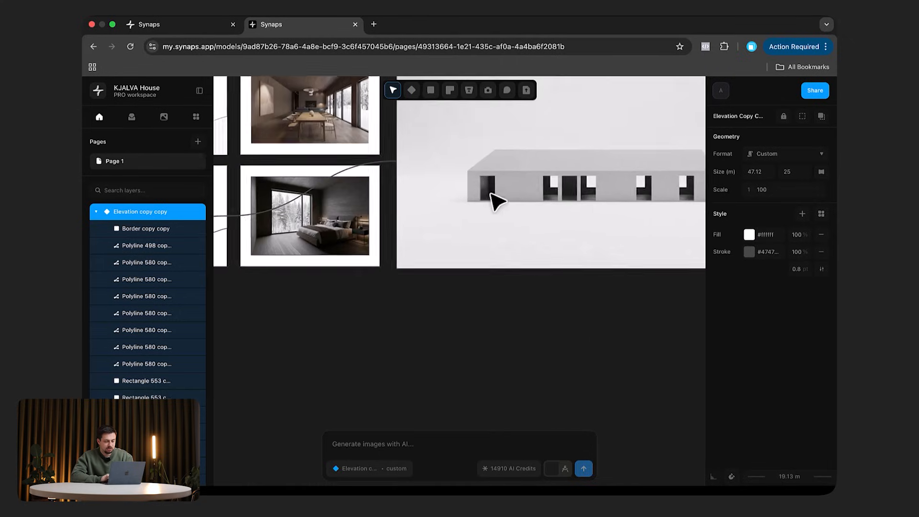
scroll(490, 193, "left", 1)
scroll(331, 234, "up", 4, "ctrl")
scroll(330, 233, "up", 3)
scroll(331, 234, "left", 2)
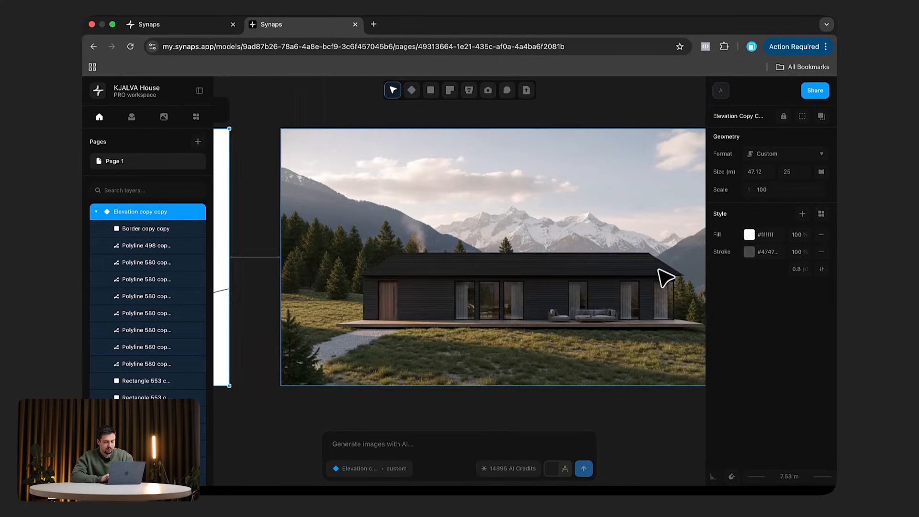
Step: Compare the villa render with the source elevation, checking the doors, windows and roof shape up close
scroll(473, 294, "left", 6)
scroll(439, 273, "down", 2, "ctrl")
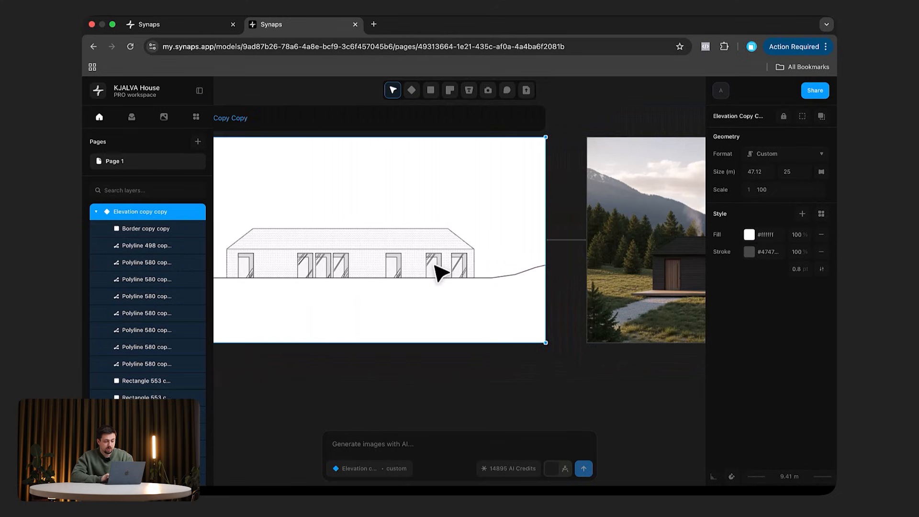
scroll(438, 273, "right", 3)
scroll(416, 263, "left", 2)
scroll(330, 264, "left", 3)
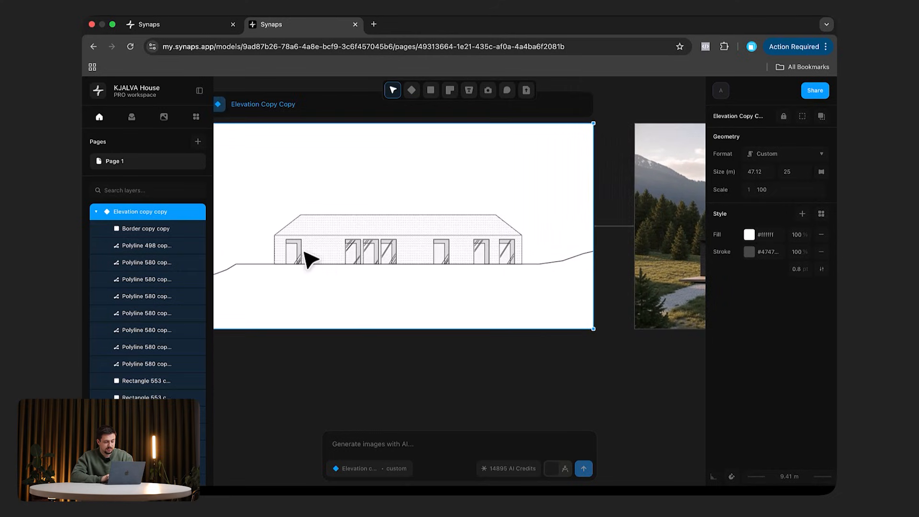
scroll(438, 268, "right", 7)
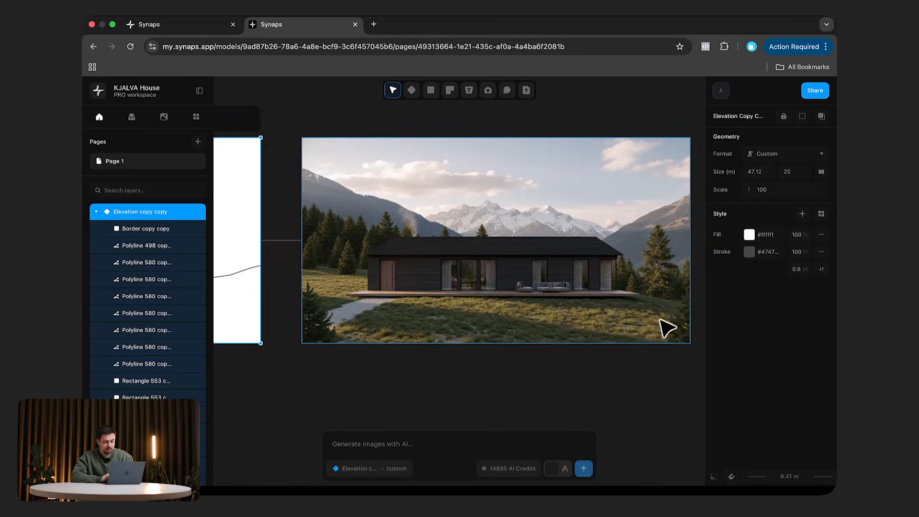
scroll(668, 329, "up", 3, "ctrl")
left_click(524, 400)
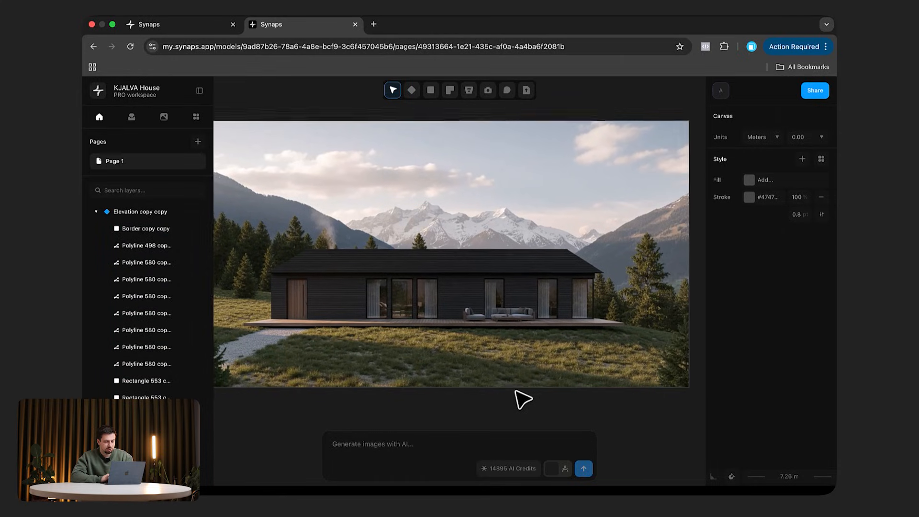
left_click(555, 324)
scroll(557, 329, "up", 5, "ctrl")
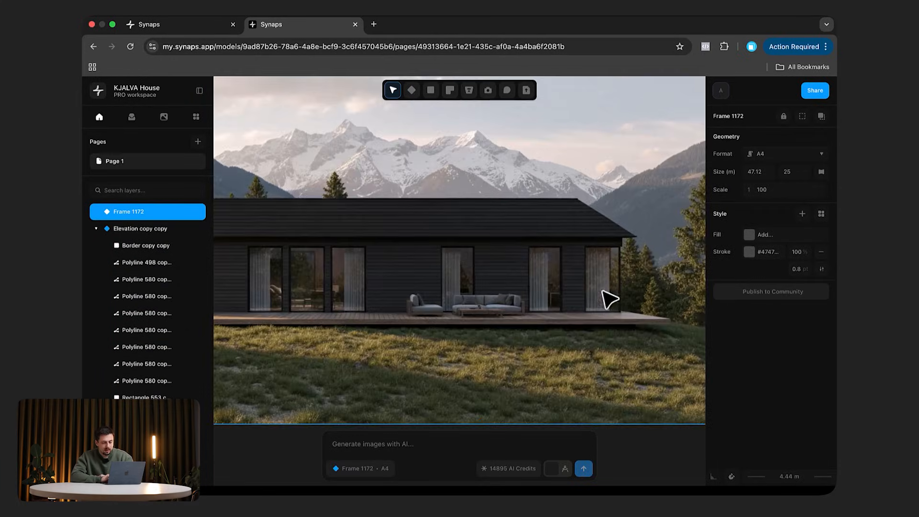
scroll(626, 248, "down", 5, "ctrl")
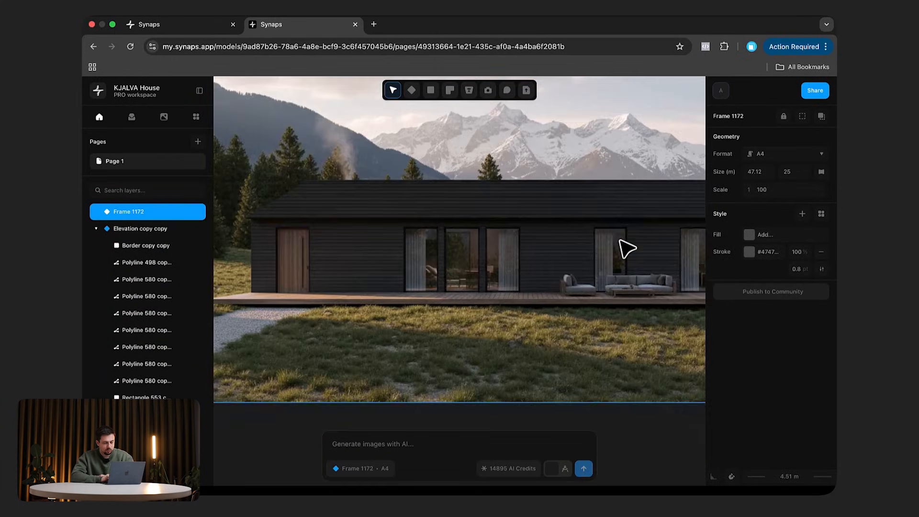
Step: Generate a second image from the duplicated elevation with the prompt "render this as a white model keeping the structure 100% the same"
scroll(404, 206, "down", 5, "ctrl")
scroll(405, 206, "left", 6)
left_click(414, 205)
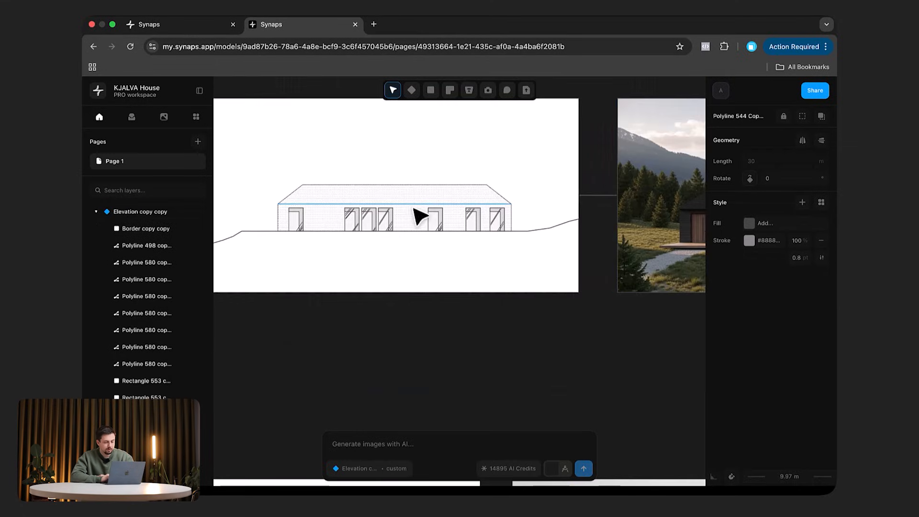
scroll(415, 203, "up", 2)
left_click(425, 133)
left_click(421, 158)
type("render this as a white model keeping the structure 100")
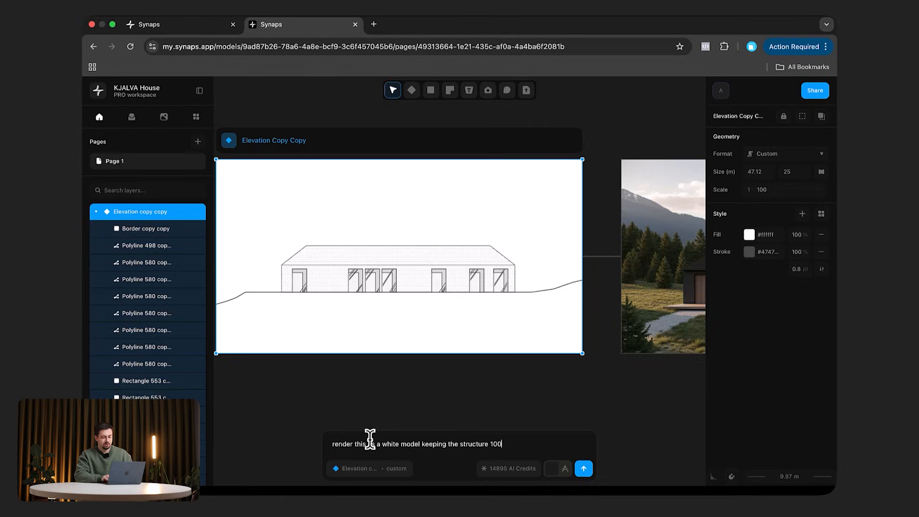
type("same")
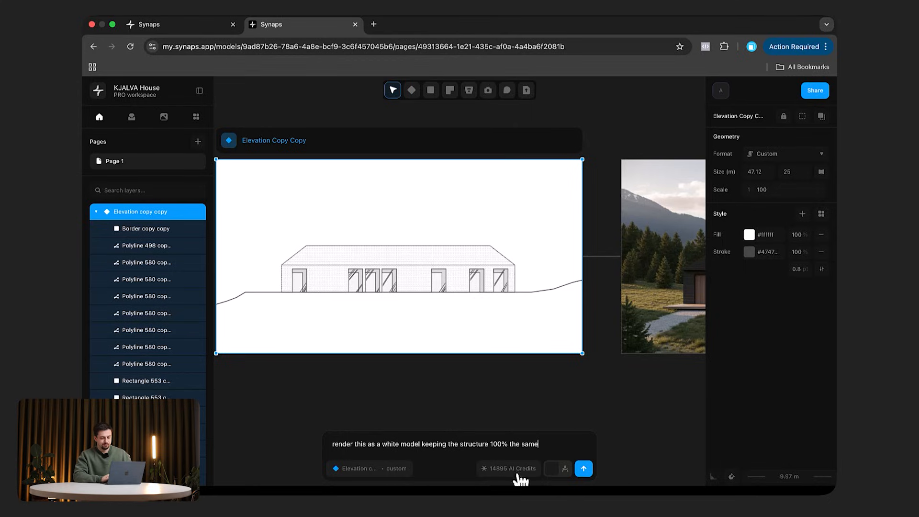
left_click(587, 473)
Step: Separate the two elevation branches by moving the pending white model frame higher and the villa render lower
scroll(453, 301, "down", 5)
left_click_drag(612, 273, 618, 207)
left_click_drag(614, 297, 618, 342)
left_click(547, 213)
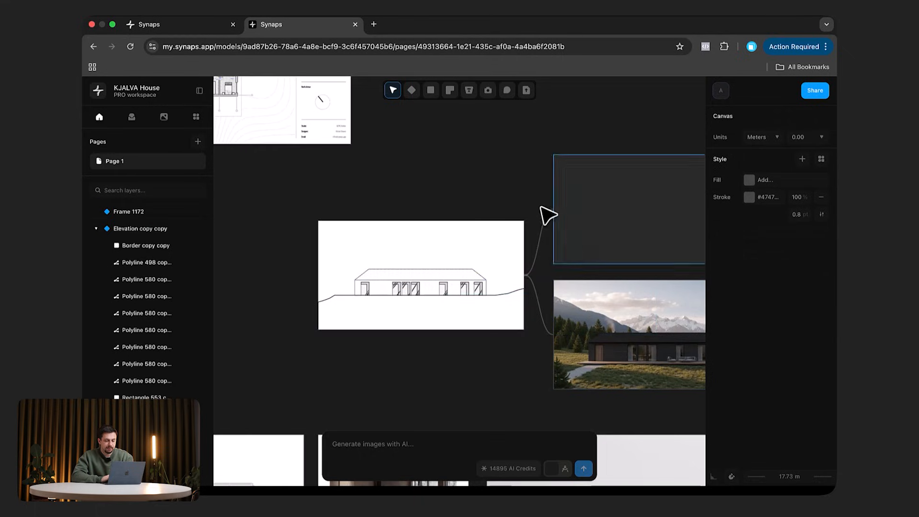
scroll(552, 192, "right", 2)
scroll(607, 213, "up", 5, "ctrl")
scroll(607, 212, "down", 4, "ctrl")
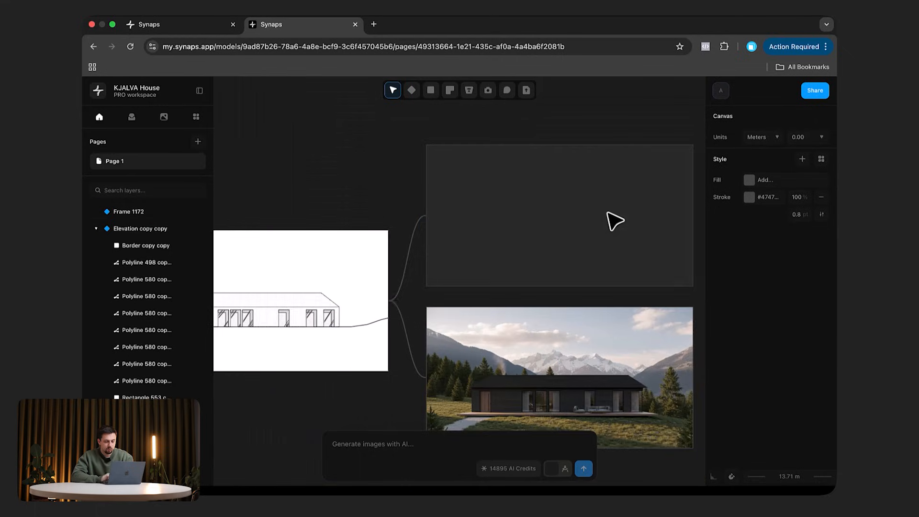
Step: Wait for the white model render and compare its openings and roof with the source elevation and the villa render
scroll(608, 212, "right", 2)
scroll(390, 261, "left", 3)
scroll(389, 261, "down", 2)
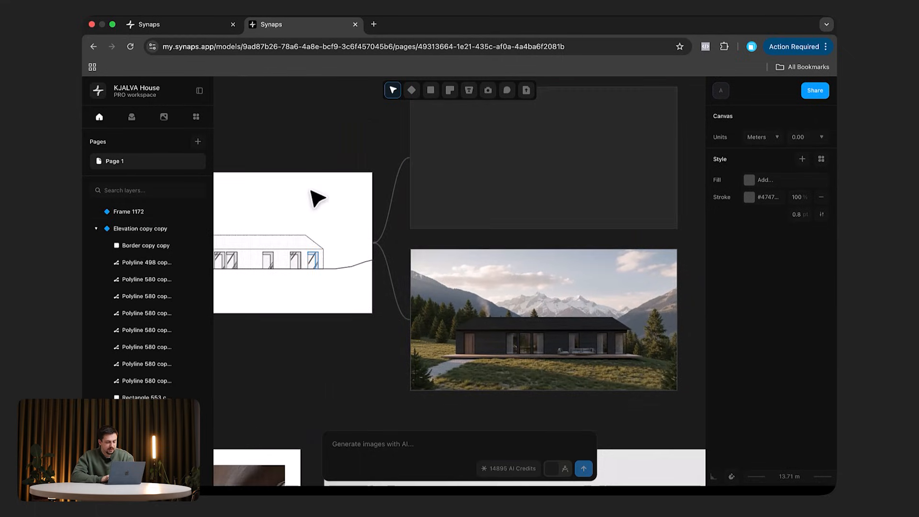
scroll(524, 161, "right", 4)
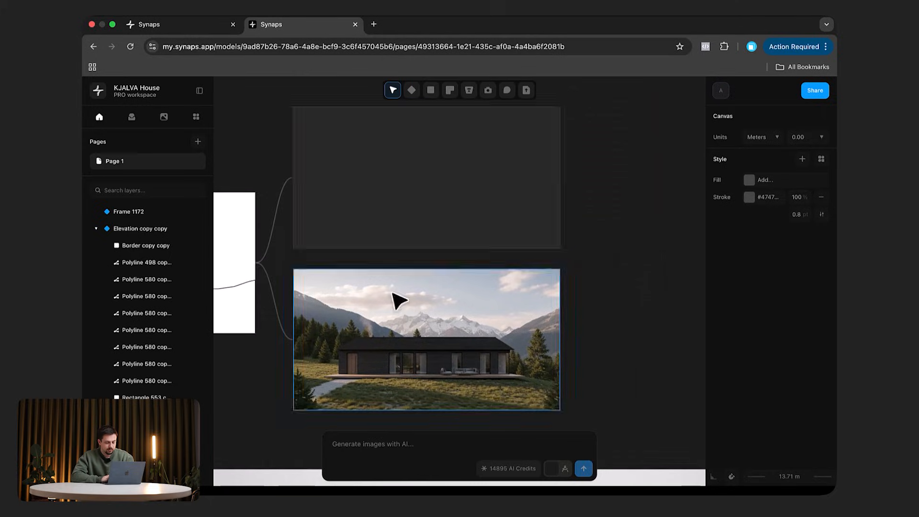
scroll(560, 177, "left", 3)
scroll(560, 177, "up", 1, "ctrl")
scroll(563, 177, "up", 5, "ctrl")
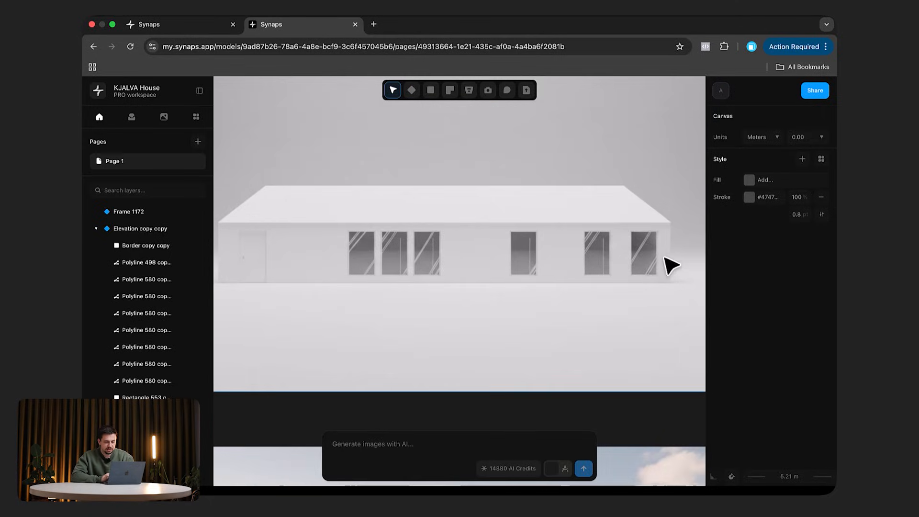
scroll(513, 259, "down", 5, "ctrl")
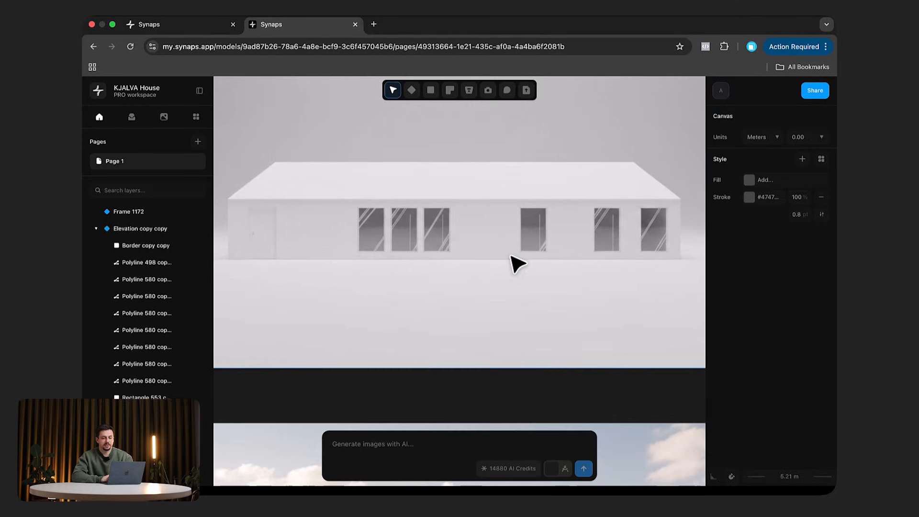
scroll(513, 262, "down", 4, "ctrl")
scroll(513, 263, "up", 3, "ctrl")
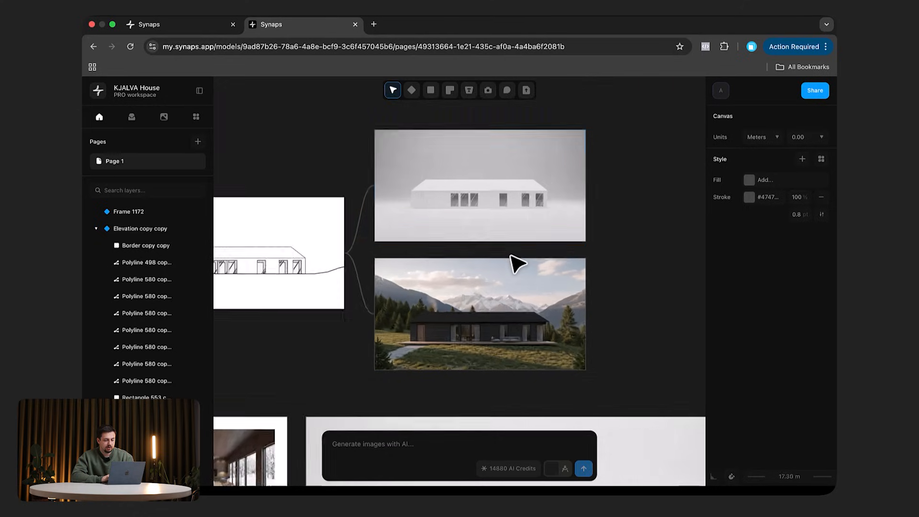
Step: Reuse the villa render's prompt, "Realistic render of this wooden contemporary minimalist villa in Switzerland mountains", to generate an image from the white model
left_click(494, 316)
mouse_move(353, 472)
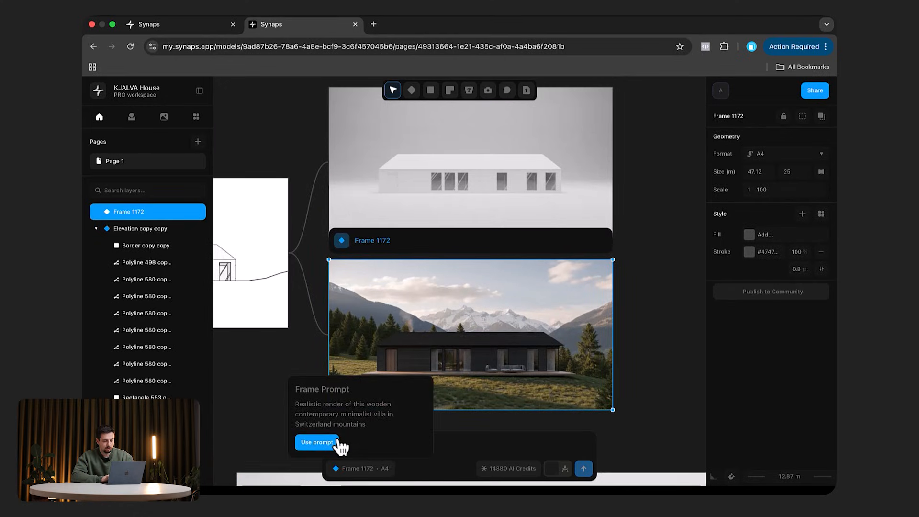
left_click(320, 442)
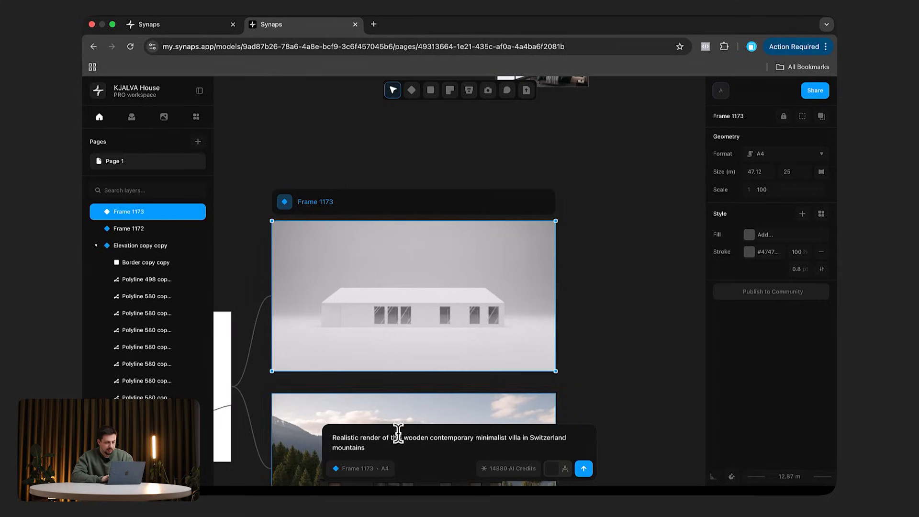
left_click(584, 468)
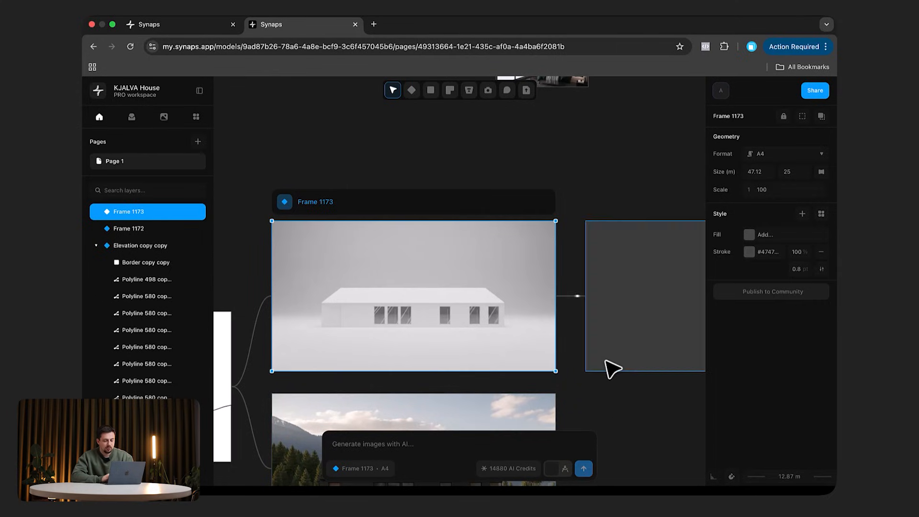
left_click(617, 400)
Step: Compare the white model with the first villa render, and examine the realistic render generated from the white model up close
scroll(353, 252, "up", 5, "ctrl")
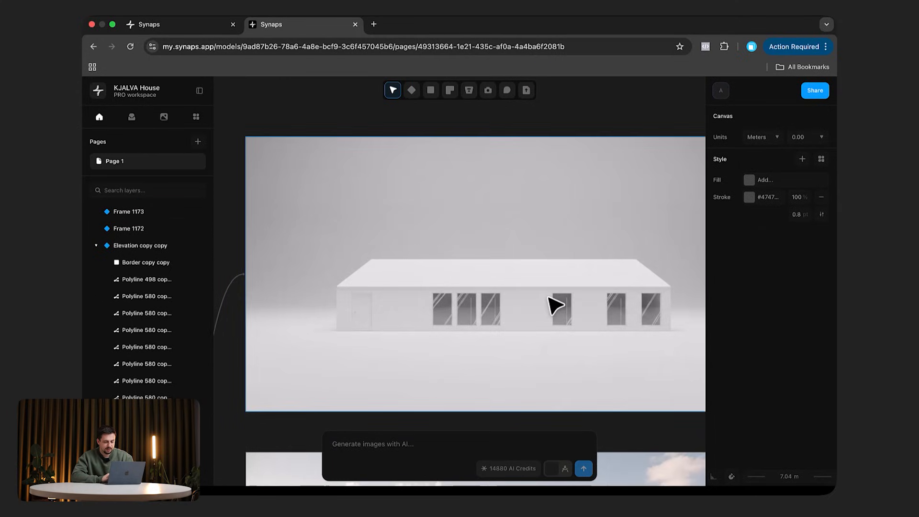
scroll(549, 297, "down", 4)
scroll(549, 298, "up", 2)
scroll(548, 298, "down", 3, "ctrl")
scroll(428, 273, "down", 4)
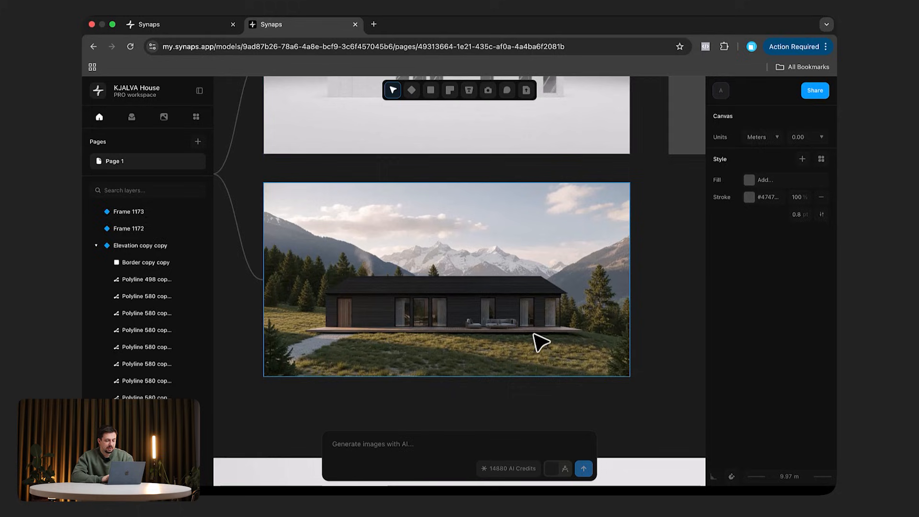
left_click(492, 254)
scroll(526, 270, "up", 4)
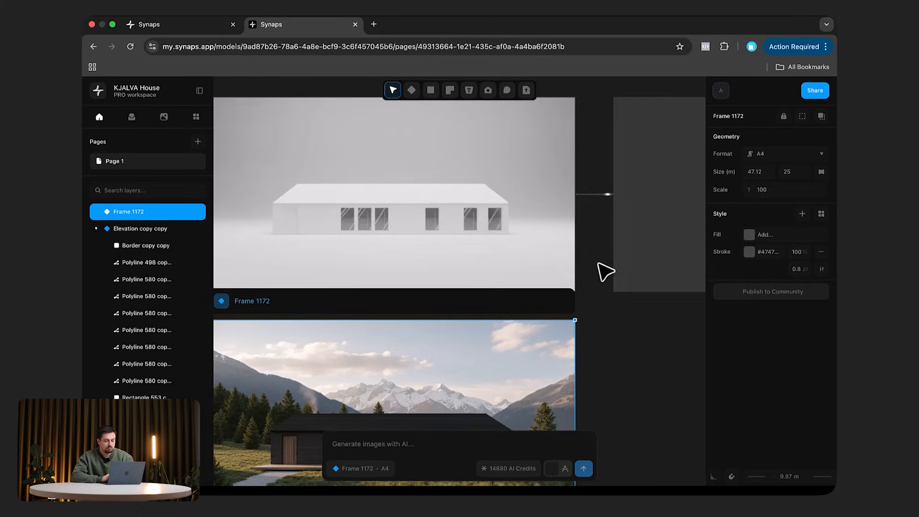
left_click(595, 298)
scroll(595, 298, "right", 3)
scroll(592, 289, "right", 4)
scroll(634, 245, "up", 3, "ctrl")
scroll(635, 245, "down", 1, "ctrl")
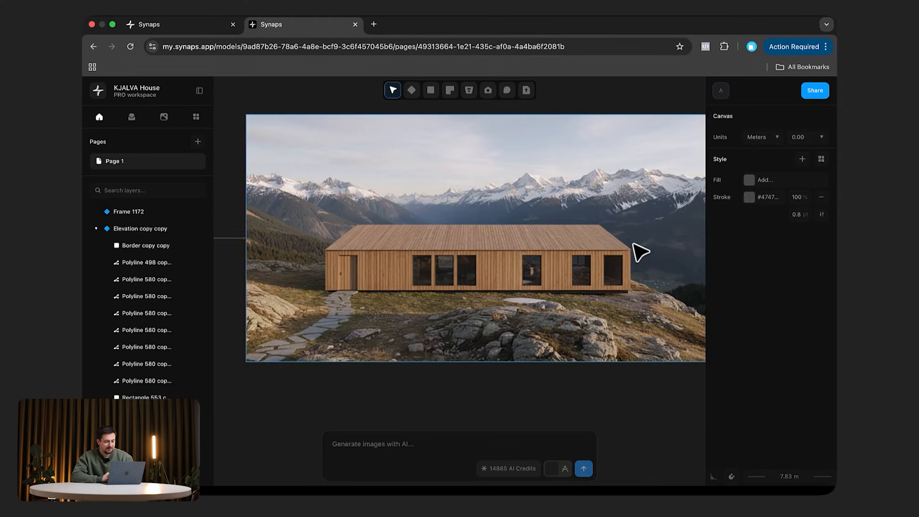
Step: Generate a variation of the light wood villa render with the prompt "add a little warm interior lighting"
left_click(641, 253)
scroll(640, 252, "right", 2)
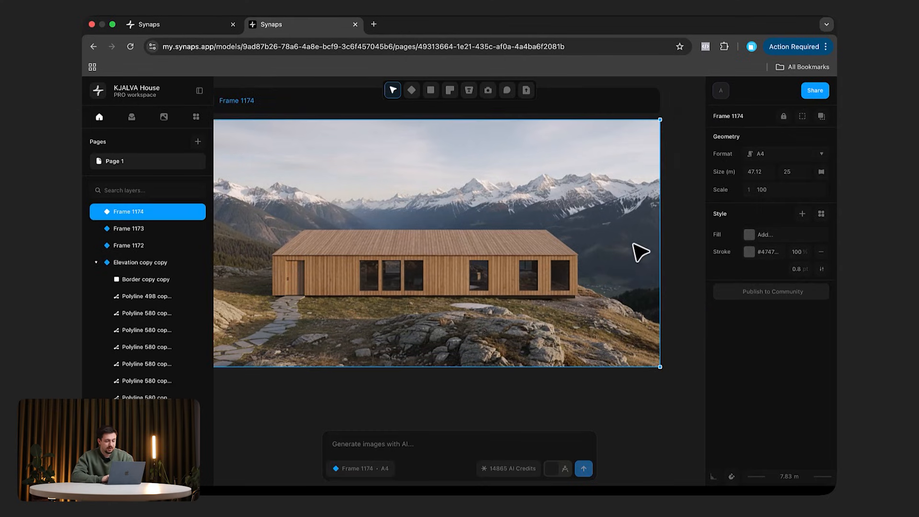
left_click(384, 439)
type("Add warm interior lig")
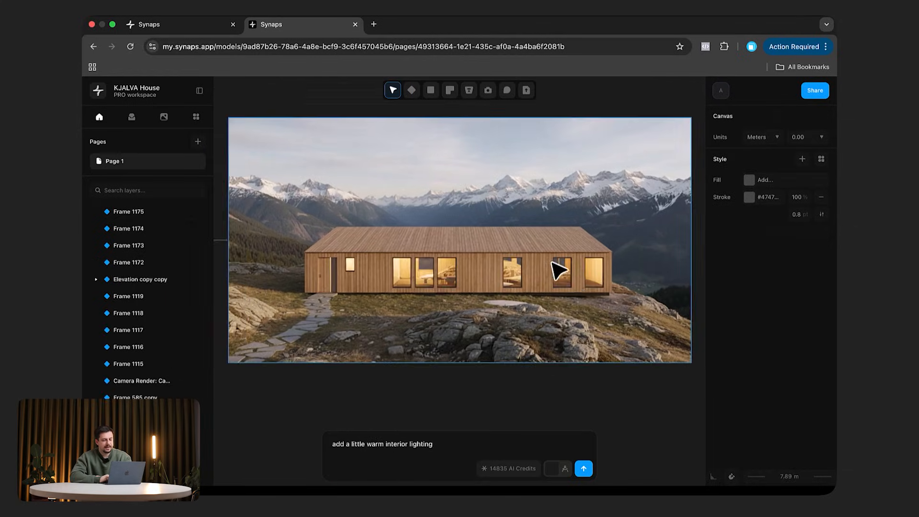
Step: Check the interior lighting variation up close and move its frame higher than the source render
scroll(560, 271, "down", 3, "ctrl")
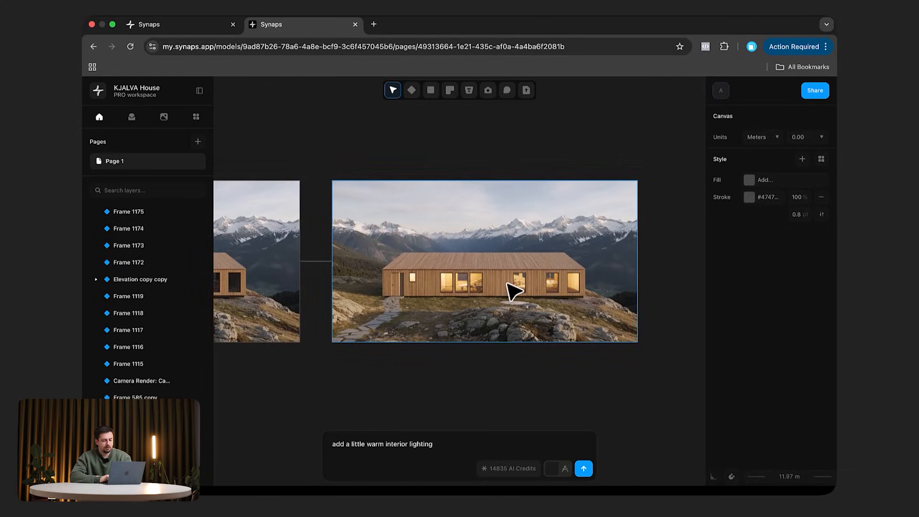
scroll(507, 284, "up", 4, "ctrl")
scroll(507, 284, "down", 3, "ctrl")
scroll(538, 286, "down", 3, "ctrl")
left_click(537, 285)
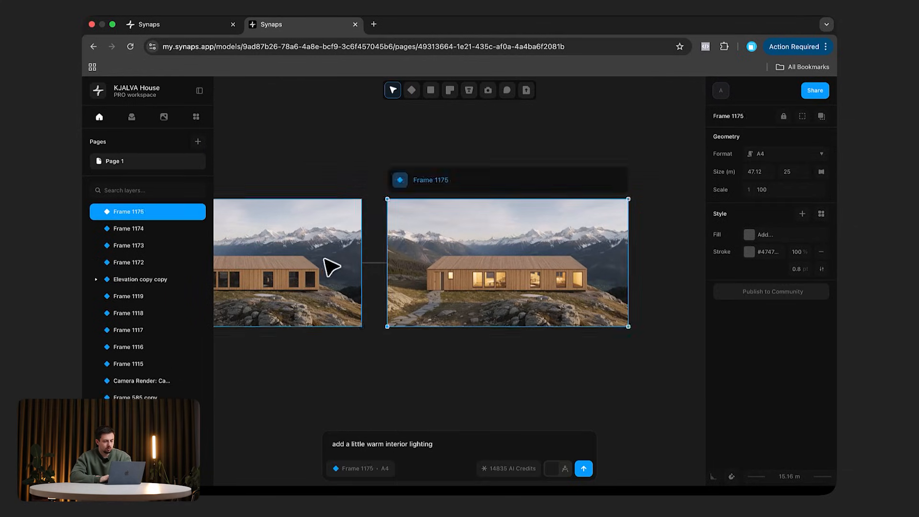
left_click_drag(494, 289, 493, 199)
Step: Generate another variation of the light wood villa with a prompt adding people gathered in front of the house, placing its frame below the lit version
left_click(345, 323)
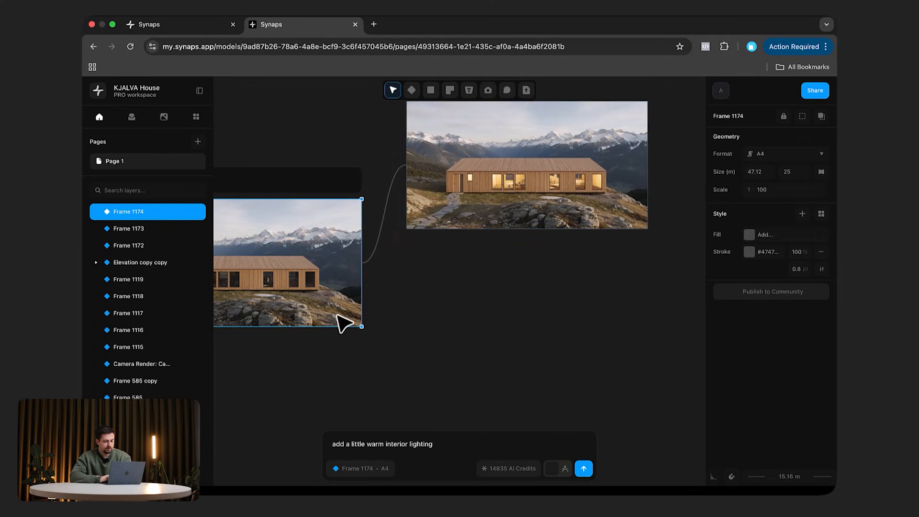
scroll(343, 323, "up", 4, "ctrl")
scroll(343, 324, "left", 5)
left_click(391, 454)
key("super+a")
type("add s")
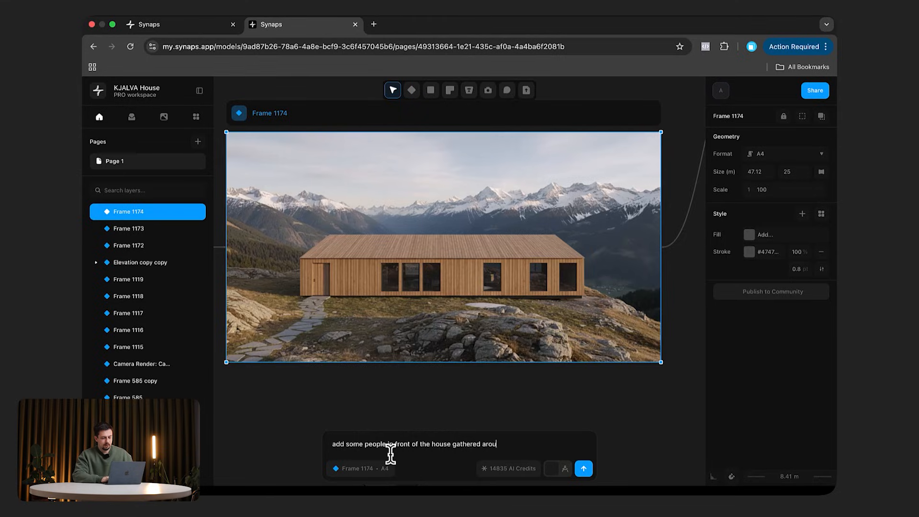
left_click(584, 469)
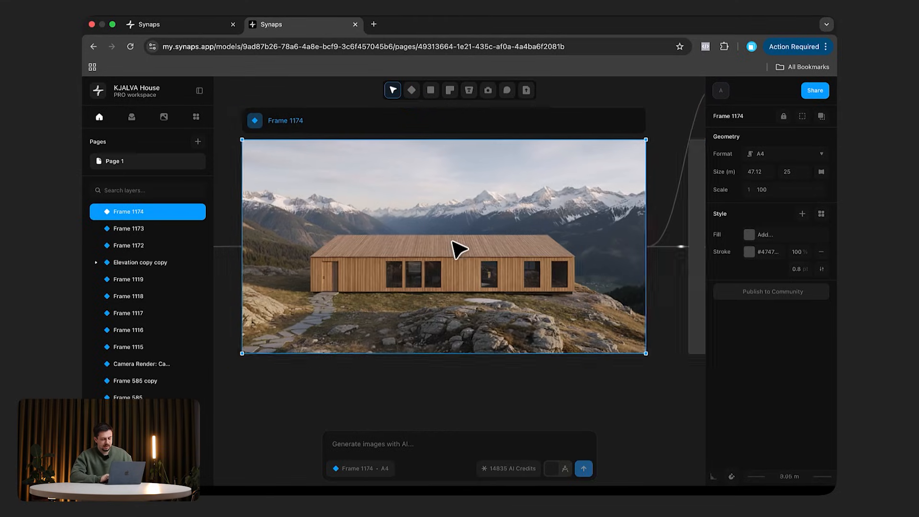
left_click(575, 304)
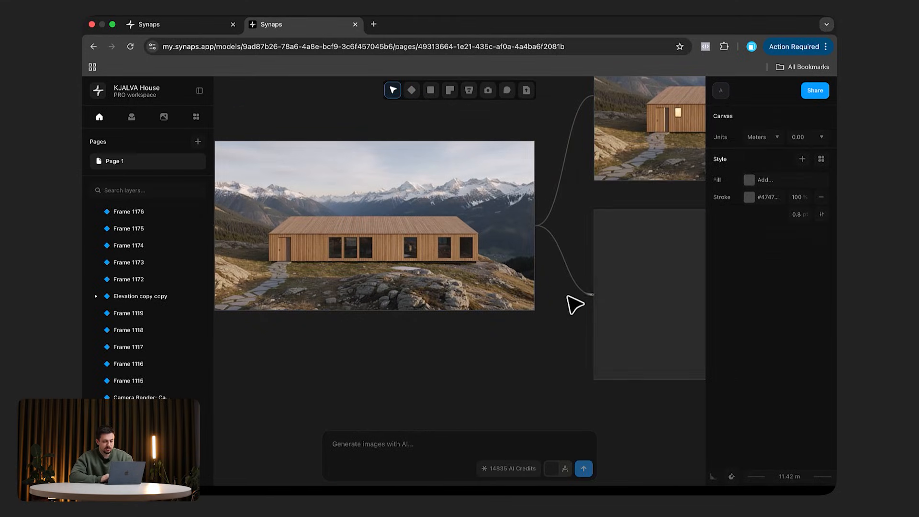
Step: Inspect the campfire variation and move both the lit and campfire renders higher to free space beside the source render
scroll(570, 305, "left", 2)
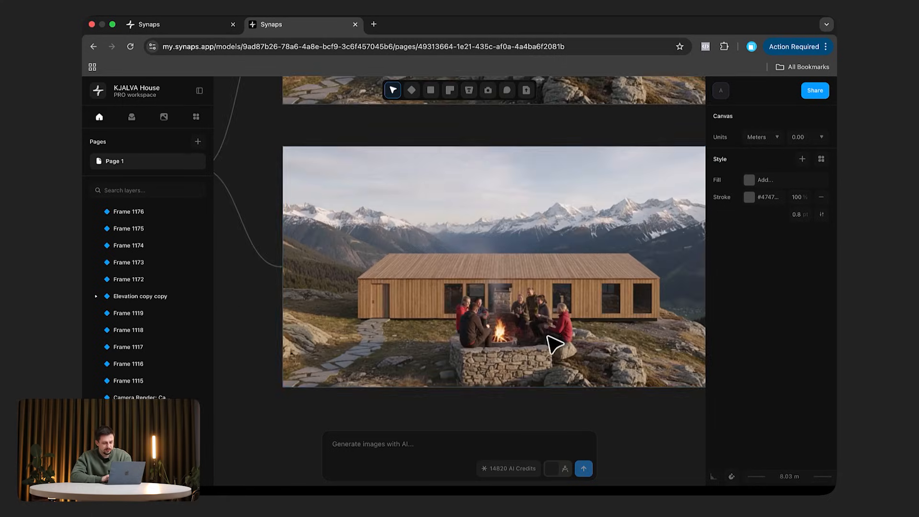
scroll(564, 352, "up", 5)
scroll(564, 353, "down", 5)
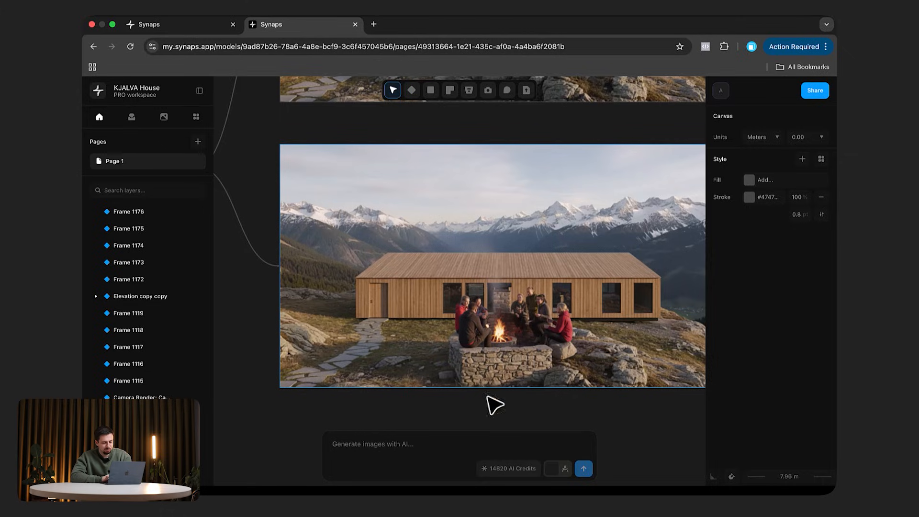
scroll(563, 323, "down", 5)
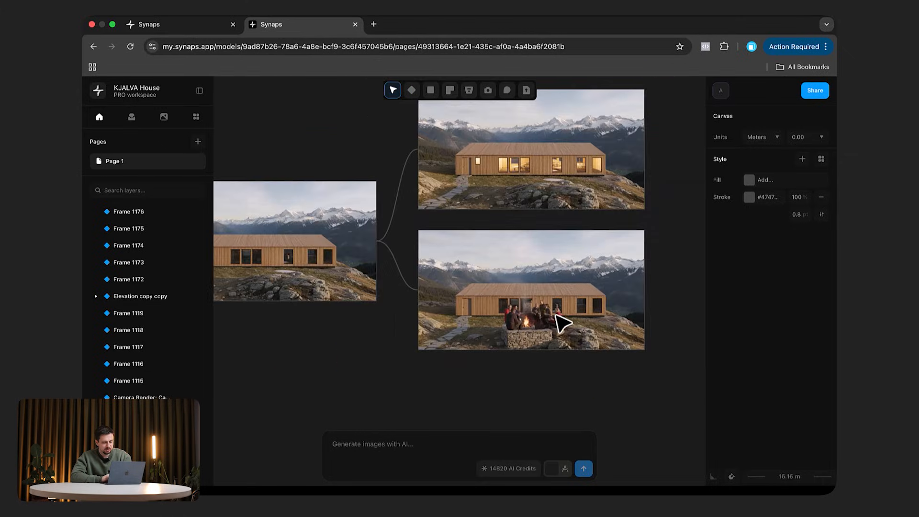
left_click(563, 322)
left_click(682, 309)
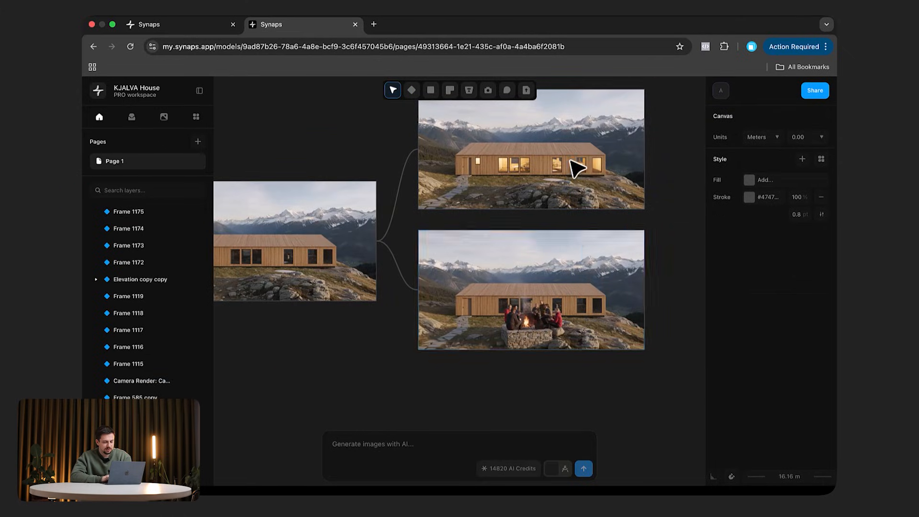
left_click_drag(686, 240, 574, 165)
left_click_drag(550, 260, 557, 132)
Step: Duplicate the light wood villa render and place the copy in the empty area below the campfire variation
left_click(493, 265)
left_click(281, 256)
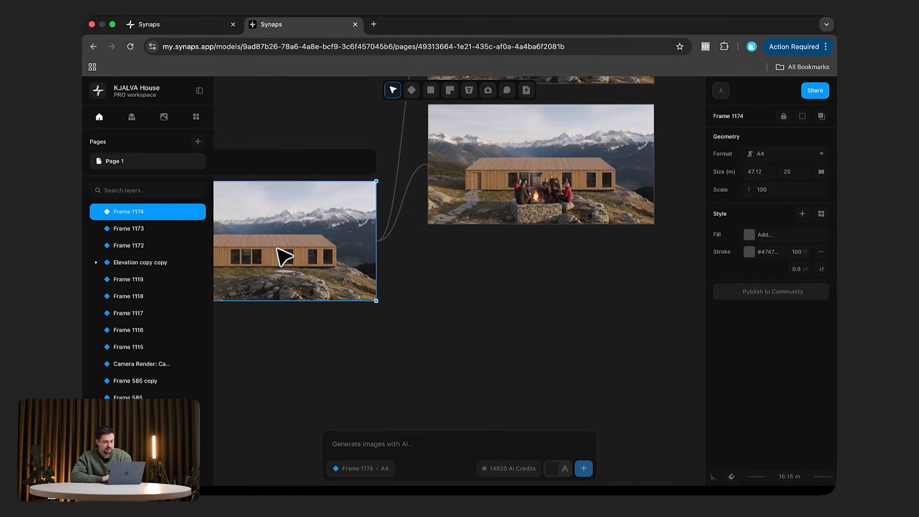
scroll(447, 279, "down", 5)
key("super+d")
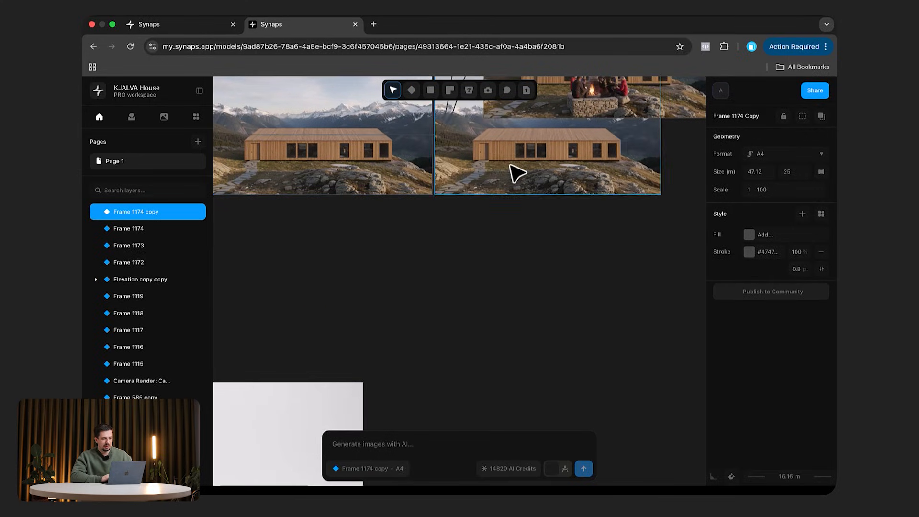
left_click_drag(517, 174, 490, 390)
key("shift+2")
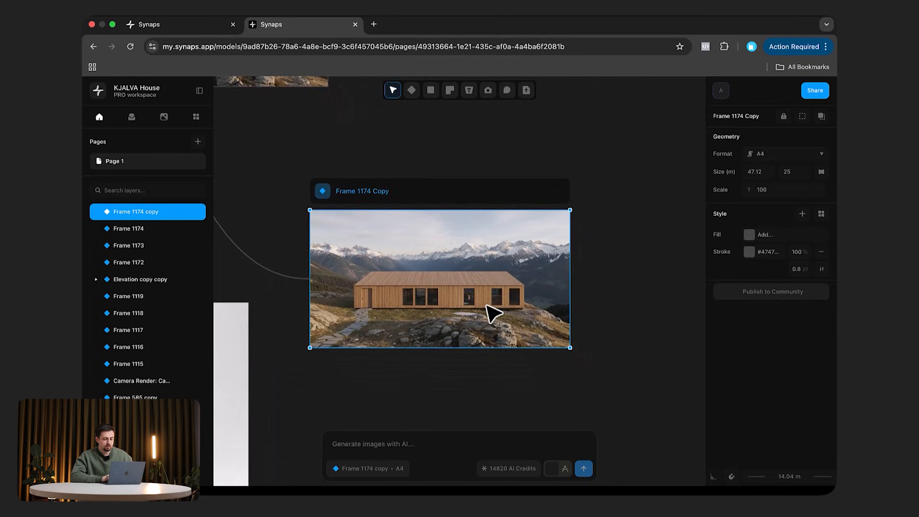
Step: Generate a variation of the duplicated villa render with the prompt "make the wood darker"
left_click(422, 449)
type("make the wood darker")
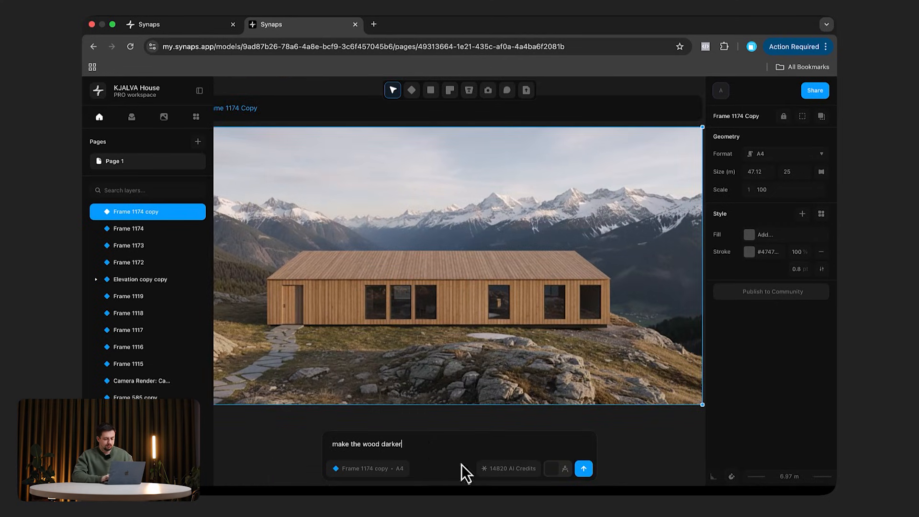
key("Return")
Step: Generate a second variation of the copy with a prompt replacing the material with a black one, and stack its frame above the darker wood variation
type("replac")
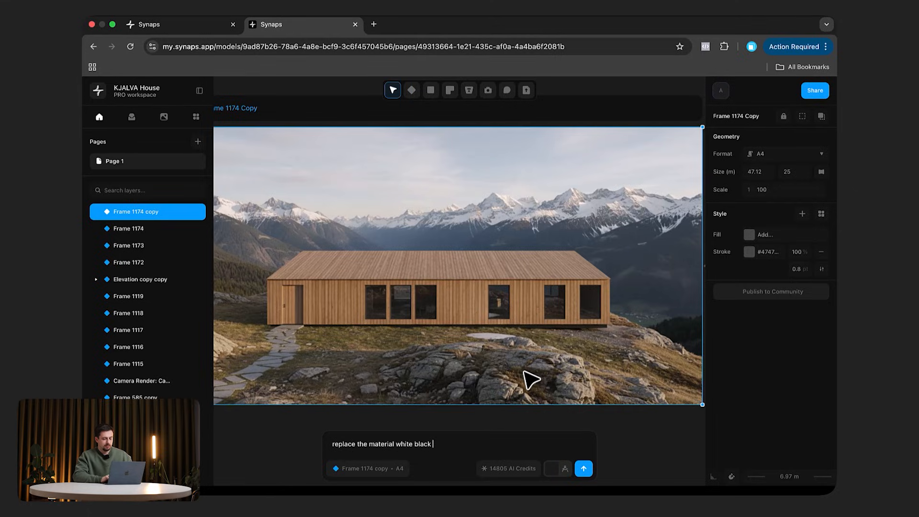
key("Return")
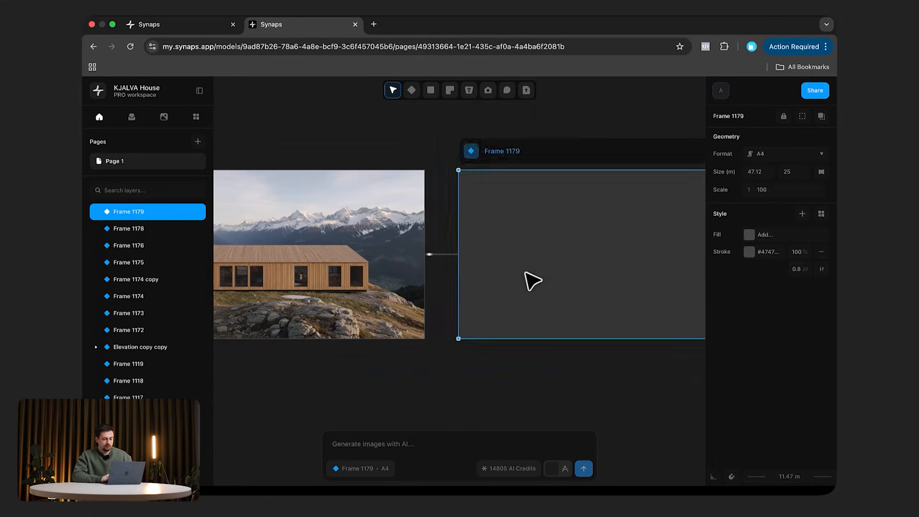
left_click_drag(536, 395, 542, 396)
left_click(521, 200)
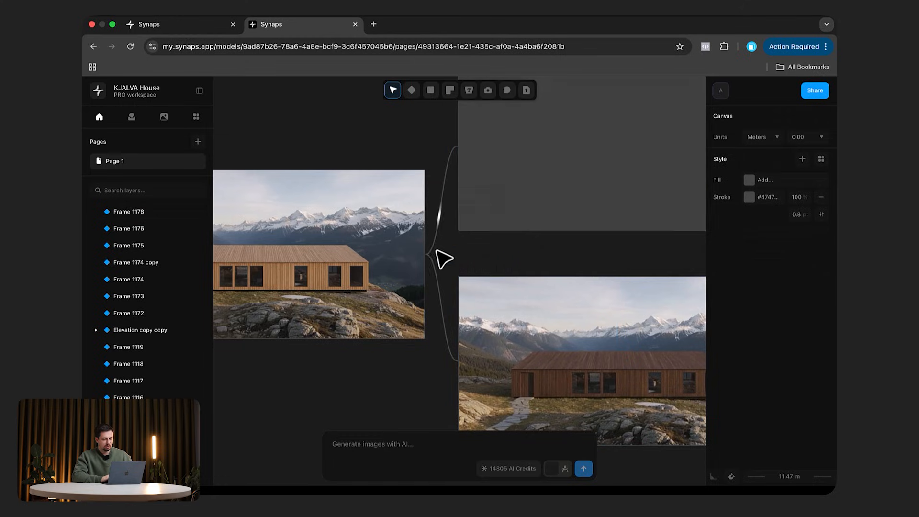
Step: Compare the darker wood and black material renders with the duplicated source, checking the facade, openings and surroundings up close
scroll(477, 239, "left", 3)
scroll(372, 214, "up", 5, "ctrl")
scroll(373, 213, "down", 7, "ctrl")
scroll(372, 213, "right", 3)
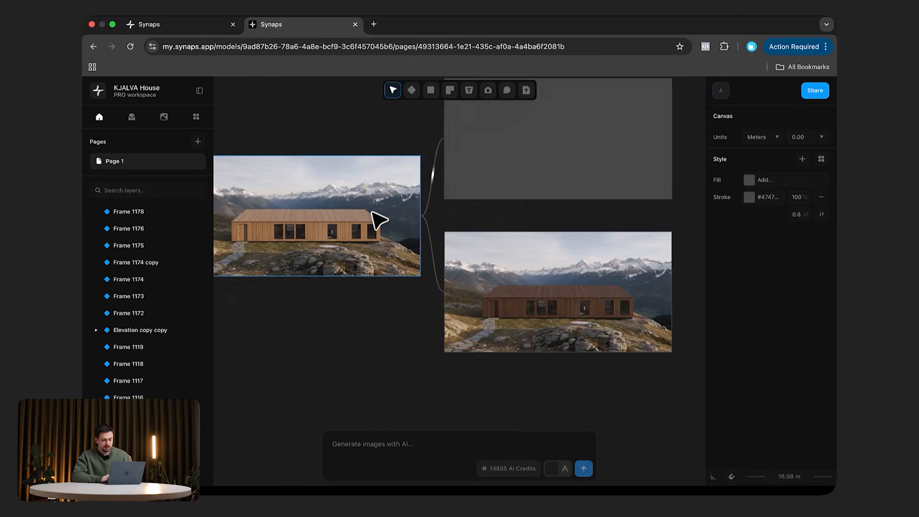
scroll(568, 299, "up", 6, "ctrl")
scroll(568, 298, "right", 3)
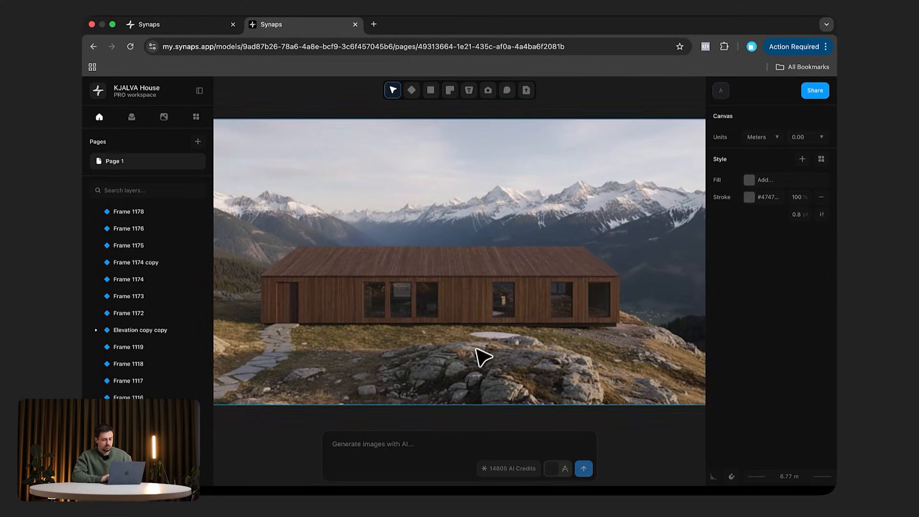
scroll(485, 357, "down", 5, "ctrl")
scroll(268, 203, "left", 2)
scroll(269, 204, "down", 2)
scroll(493, 329, "up", 3, "ctrl")
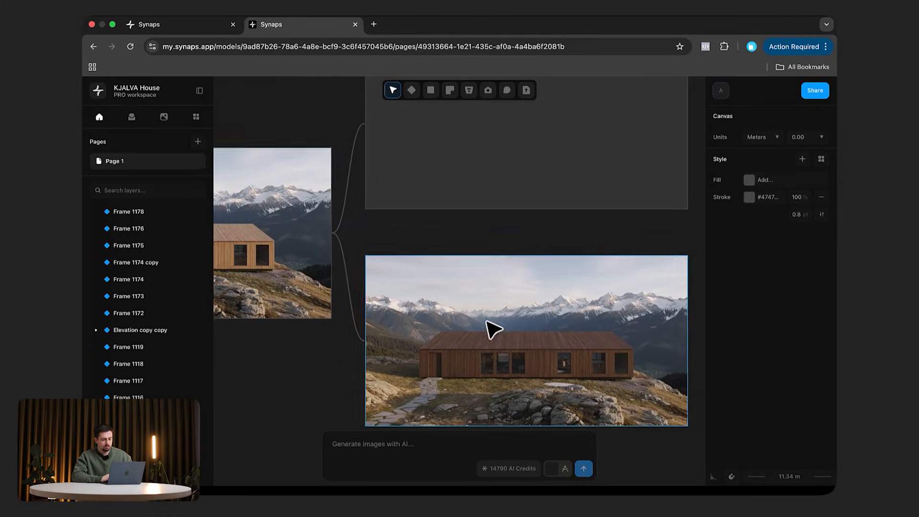
scroll(538, 187, "up", 3)
scroll(538, 189, "up", 4, "ctrl")
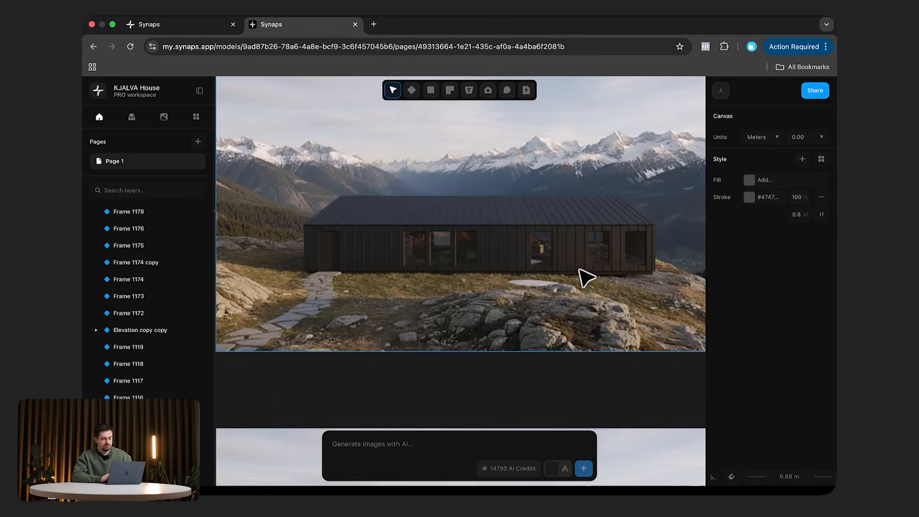
Step: Duplicate the light wood villa render that sources the dark wood and black variations, and place the copy in the empty area below it
scroll(509, 242, "down", 3, "ctrl")
scroll(522, 238, "down", 3)
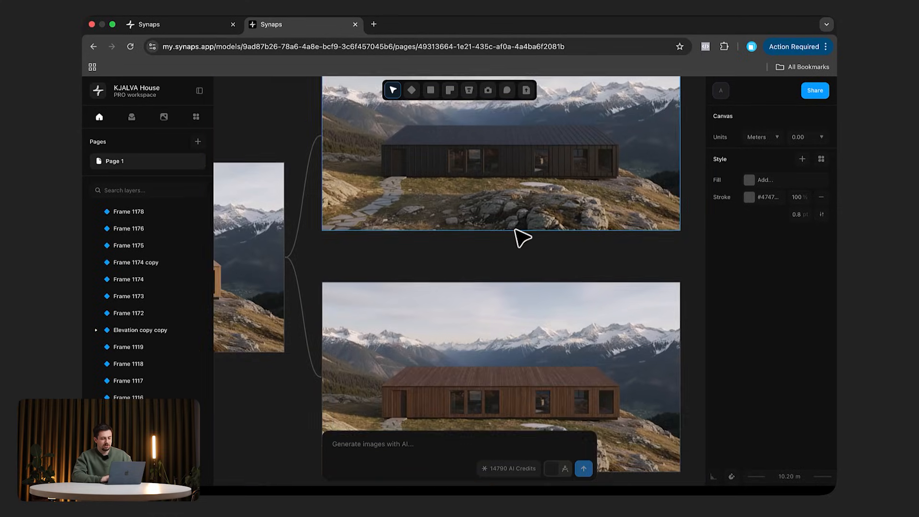
scroll(521, 240, "down", 3, "ctrl")
scroll(518, 247, "left", 2)
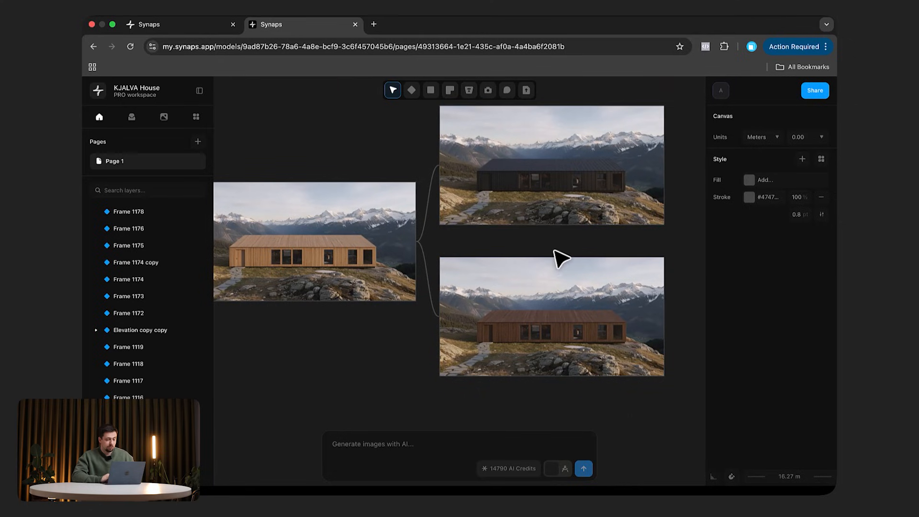
scroll(561, 259, "down", 3)
scroll(561, 258, "left", 1)
left_click(398, 242)
left_click(397, 242)
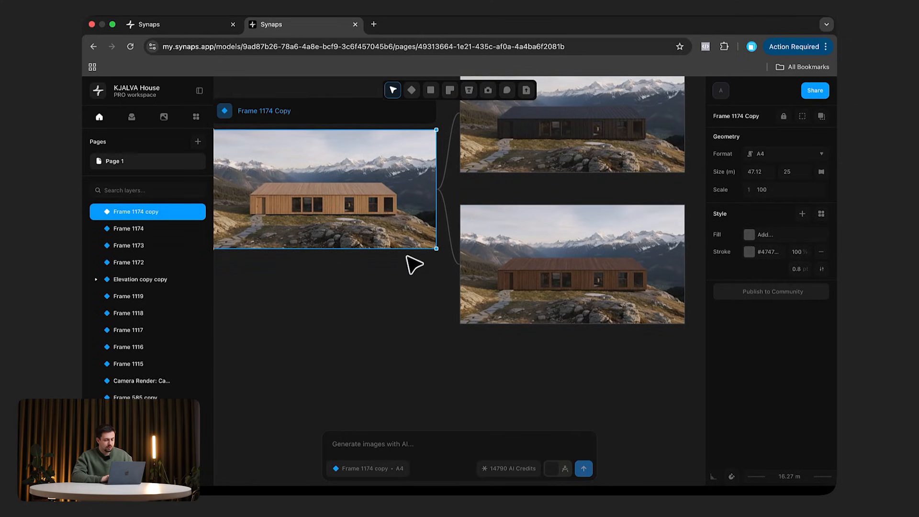
key("super+d")
left_click_drag(470, 197, 284, 468)
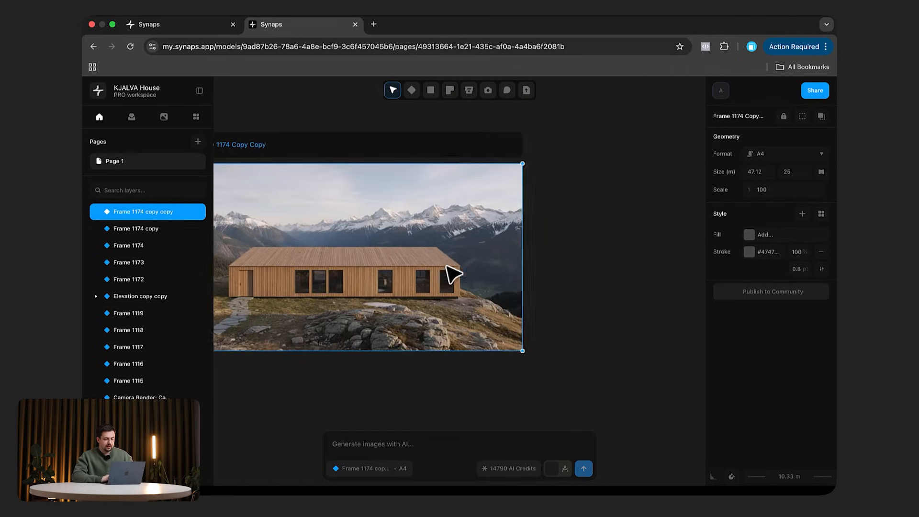
Step: Generate a variation of the new villa copy with the prompt "make this autumn time raining"
left_click(414, 437)
type("make ")
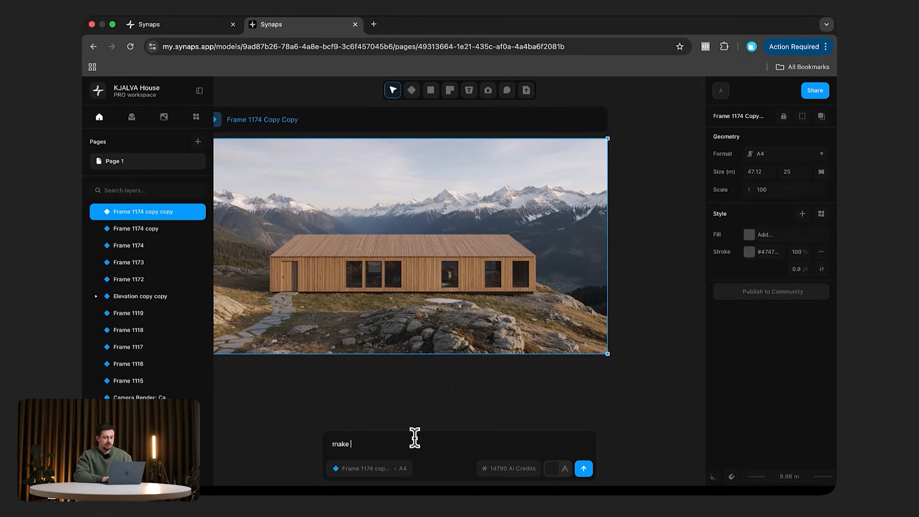
type("this autumn time raining")
left_click(529, 350)
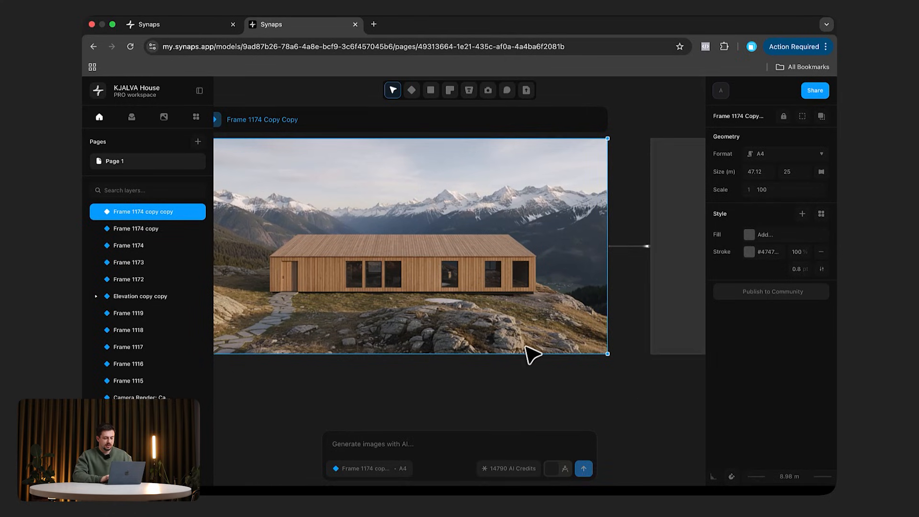
Step: Generate a second variation of the copy with the prompt "make this winter time and snowy" and stack the two result frames vertically
left_click(432, 449)
type("make this winter time and snowy")
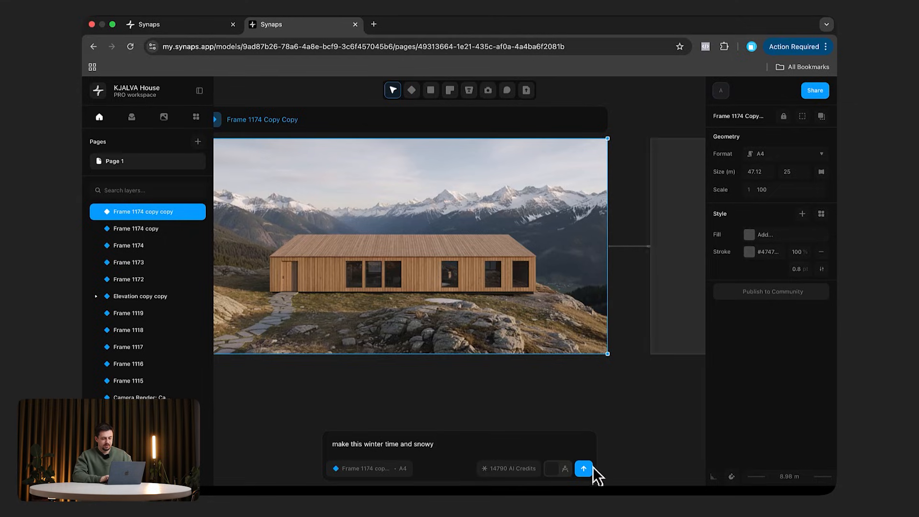
left_click(584, 468)
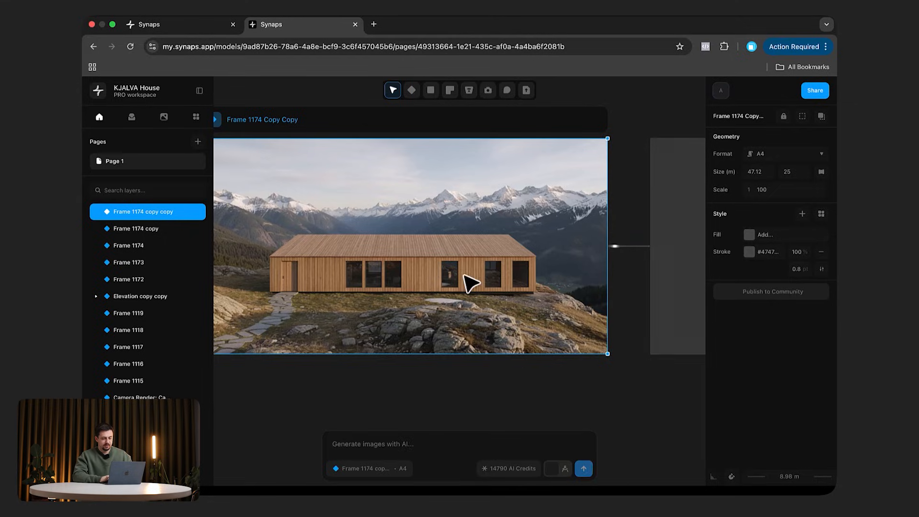
left_click(596, 293)
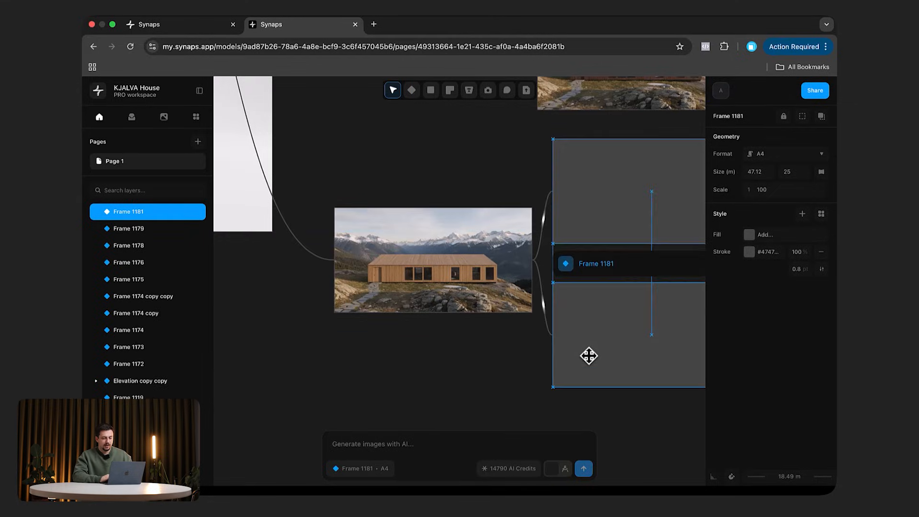
left_click_drag(589, 169, 602, 318)
Step: Generate a third variation of the same villa copy with the prompt "make it night time"
left_click(513, 292)
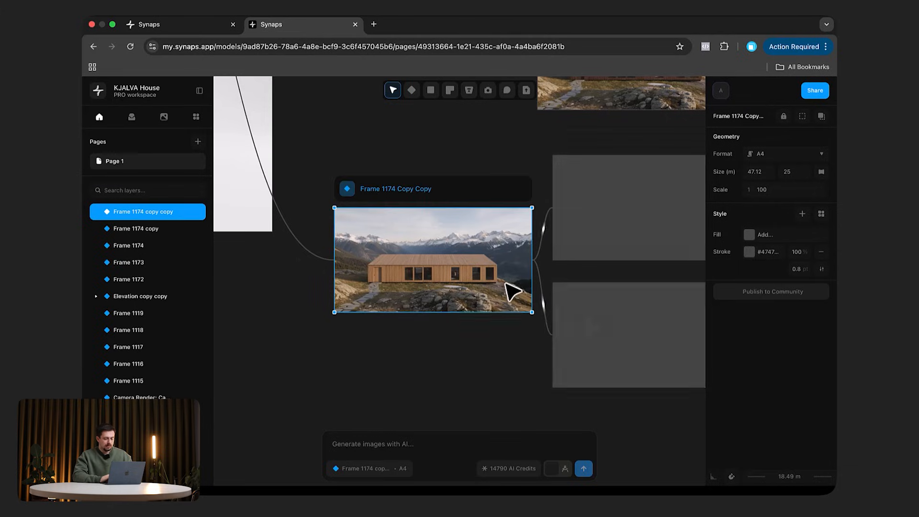
left_click(488, 444)
type("make it night time")
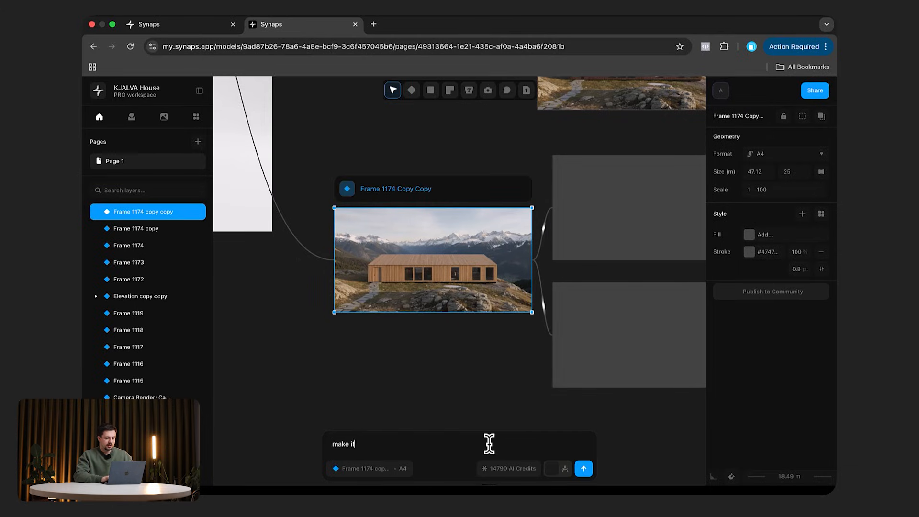
key("Return")
Step: Arrange the three seasonal and night result frames in a vertical column beside their source render
left_click_drag(519, 183, 550, 162)
scroll(583, 209, "up", 2)
scroll(583, 209, "right", 1)
left_click(526, 272)
left_click_drag(516, 313, 516, 295)
left_click(669, 305)
scroll(669, 305, "down", 2)
scroll(669, 305, "left", 2)
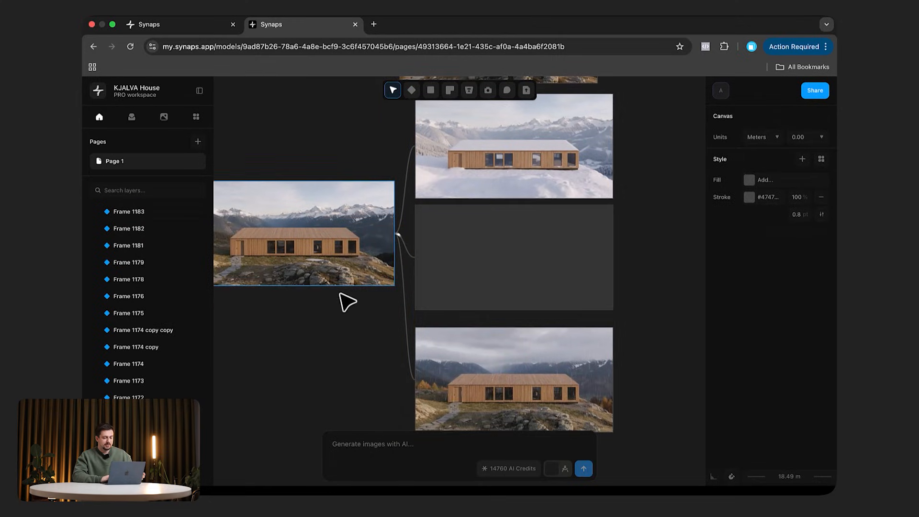
Step: Compare the rainy autumn, night and snowy winter renders up close, and review how all branches are laid out on the canvas
scroll(371, 357, "down", 1)
scroll(371, 357, "left", 2)
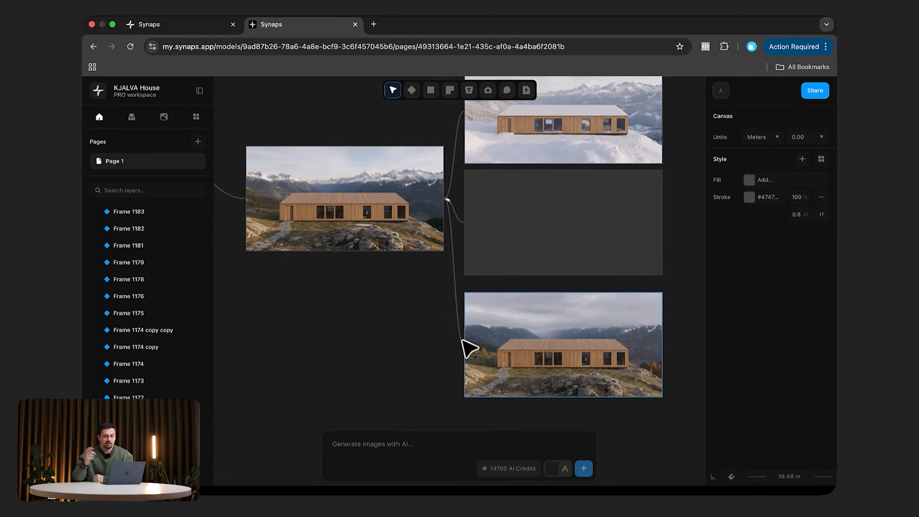
scroll(550, 375, "up", 5, "ctrl")
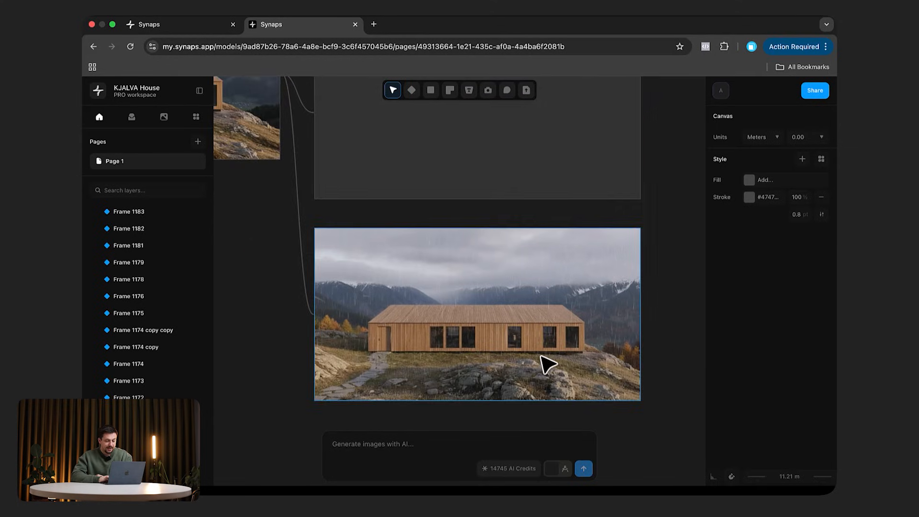
scroll(530, 319, "up", 4, "ctrl")
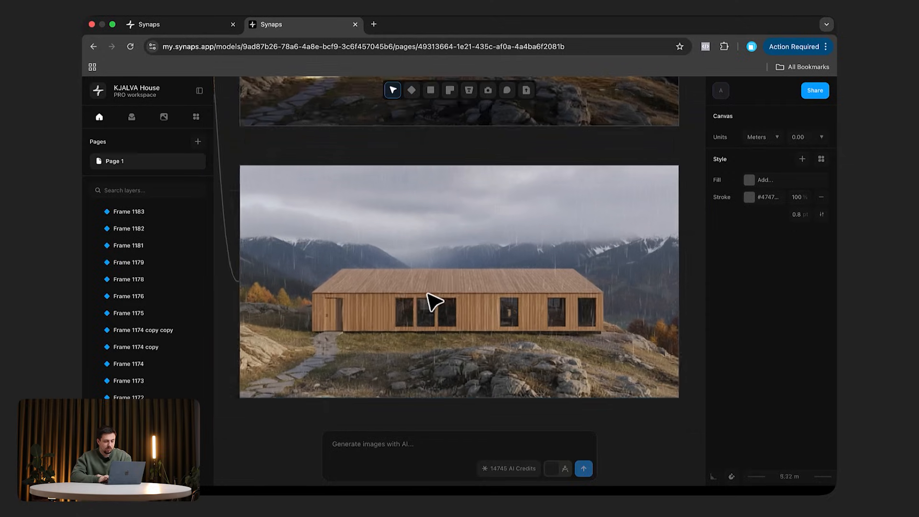
scroll(433, 302, "up", 5)
scroll(478, 162, "up", 3, "ctrl")
scroll(479, 164, "down", 3, "ctrl")
scroll(479, 163, "up", 5)
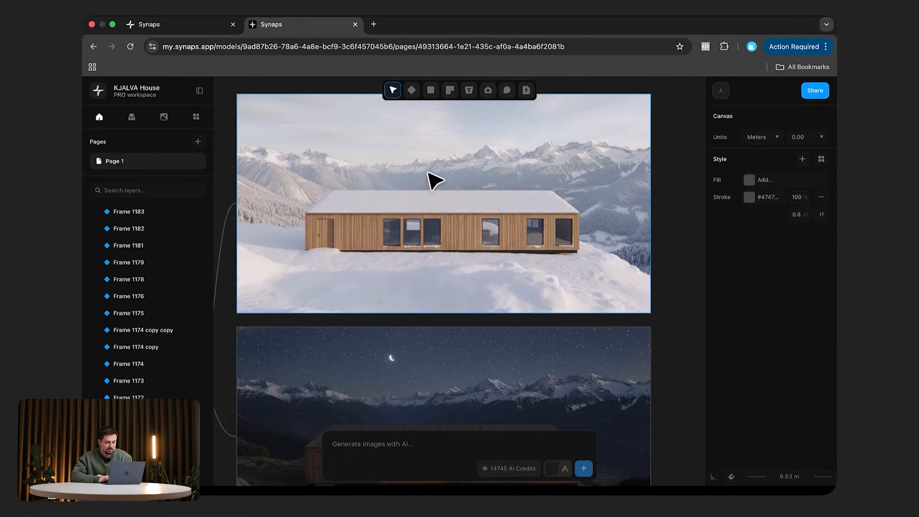
scroll(433, 181, "down", 15, "ctrl")
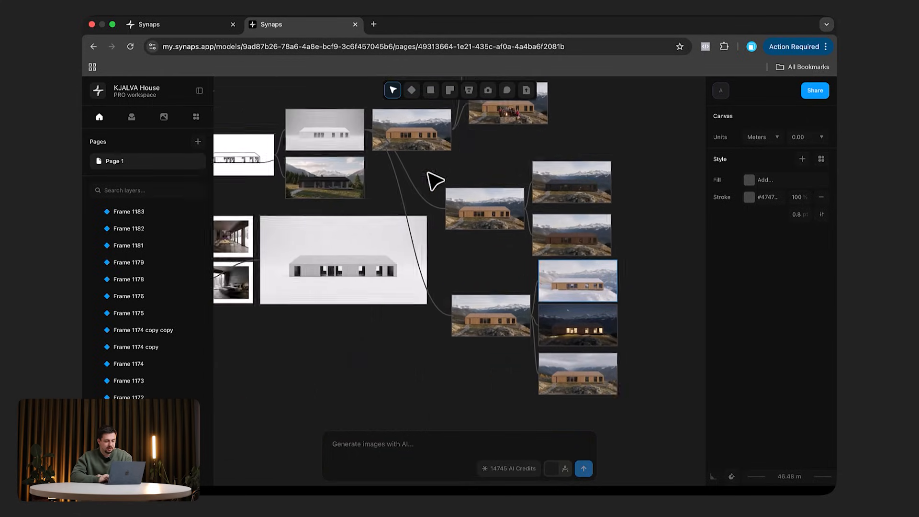
scroll(434, 181, "up", 2)
scroll(435, 181, "left", 2)
scroll(435, 181, "down", 6, "ctrl")
scroll(435, 181, "left", 3)
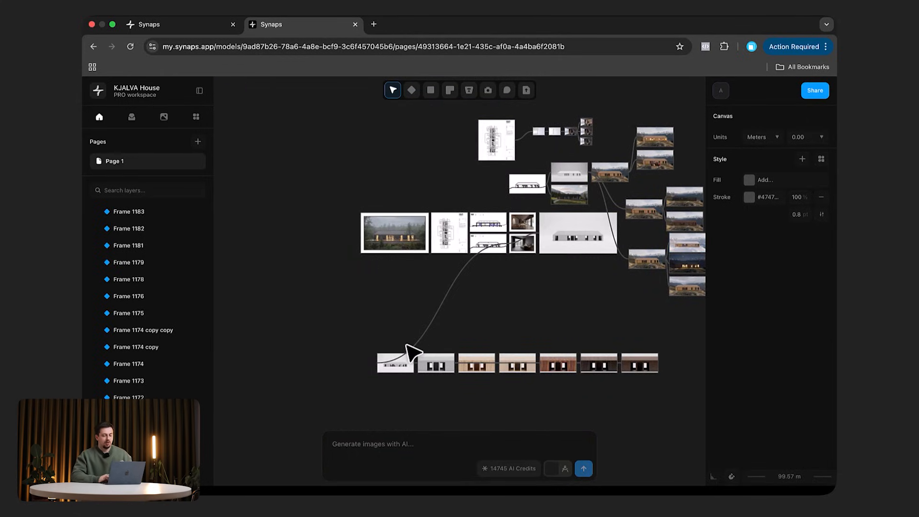
Step: Draw a white frame about 99.45 by 65.2 m in the empty area above the exterior render board
scroll(443, 340, "up", 2, "ctrl")
scroll(447, 302, "up", 3)
scroll(398, 195, "up", 5, "ctrl")
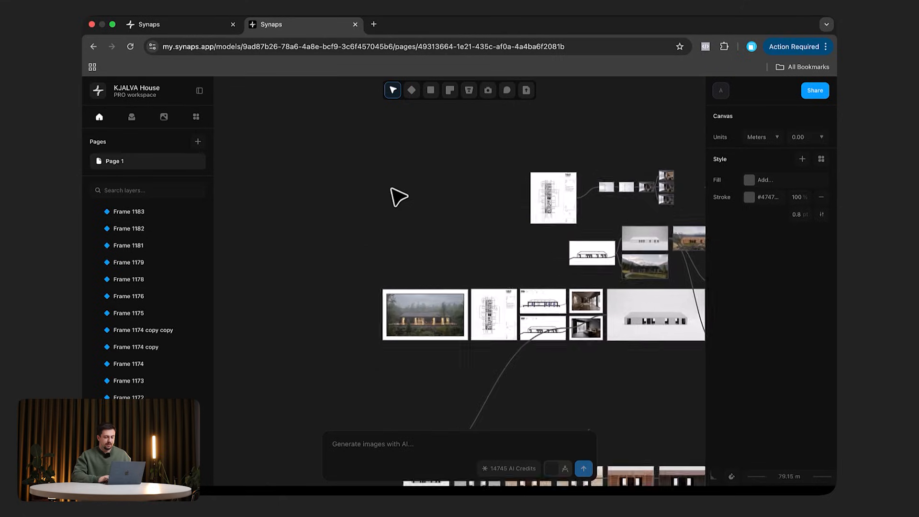
scroll(391, 189, "down", 1)
scroll(391, 117, "up", 2, "ctrl")
scroll(527, 295, "up", 2, "ctrl")
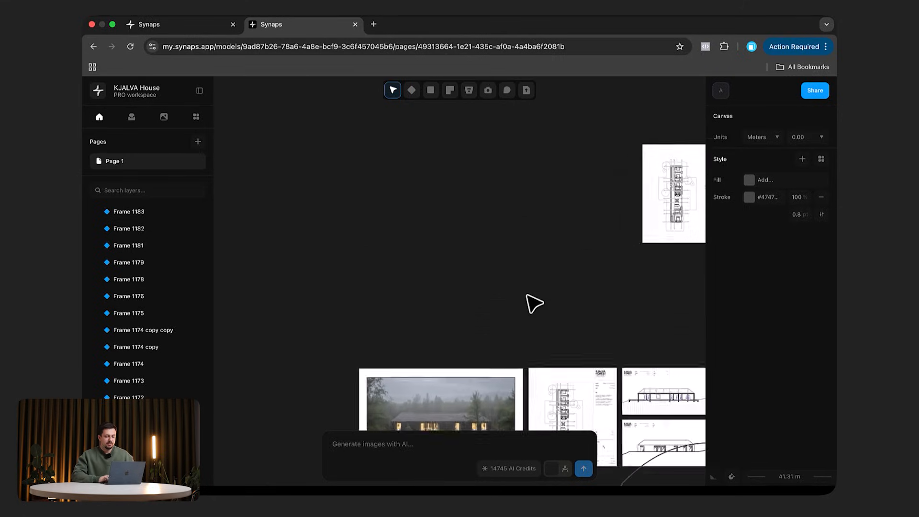
scroll(527, 295, "down", 1)
scroll(527, 295, "down", 1)
scroll(527, 295, "right", 1)
key("f")
left_click_drag(320, 142, 538, 284)
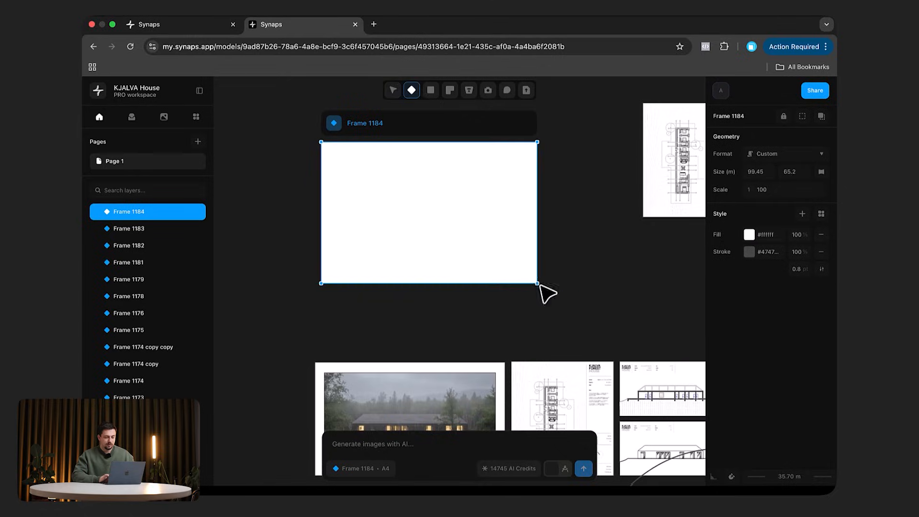
left_click(414, 93)
left_click(617, 238)
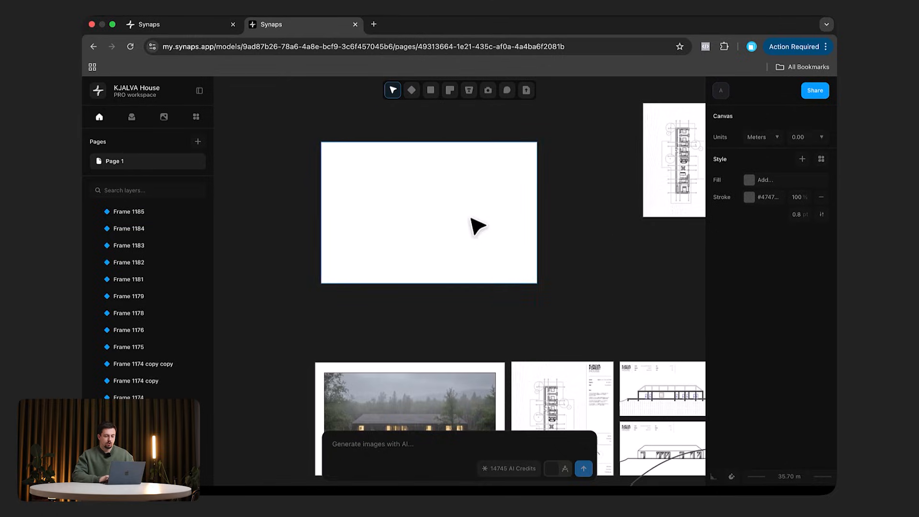
Step: Switch the AI prompt to floor plan generation mode with the blank frame filling the view
scroll(478, 226, "up", 10, "ctrl")
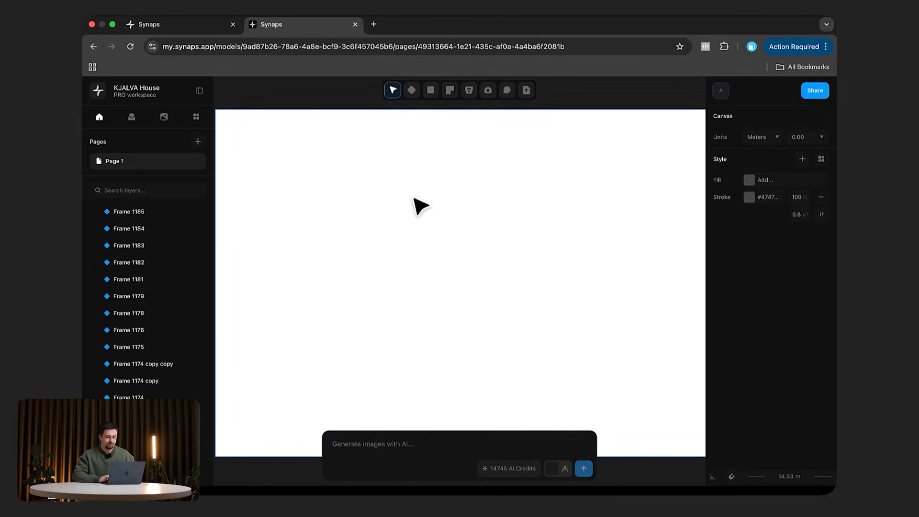
left_click(564, 469)
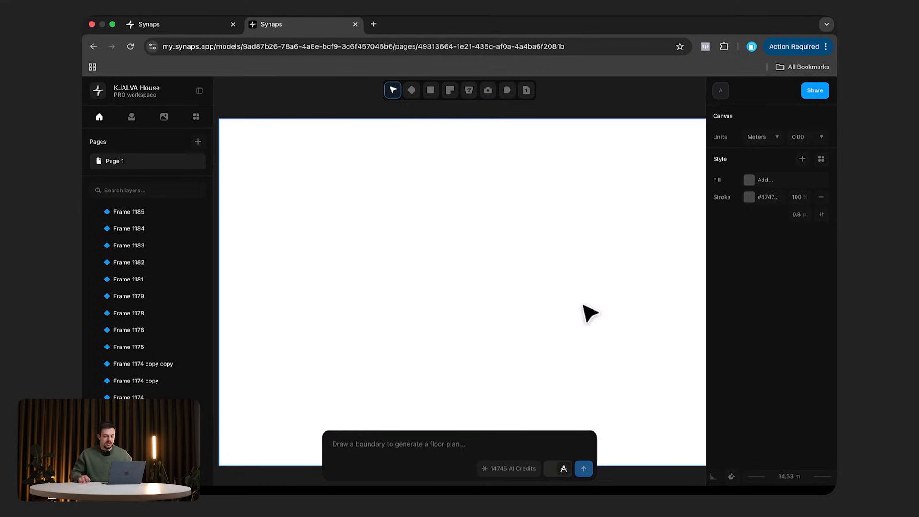
scroll(432, 254, "down", 3, "ctrl")
scroll(432, 254, "up", 3, "ctrl")
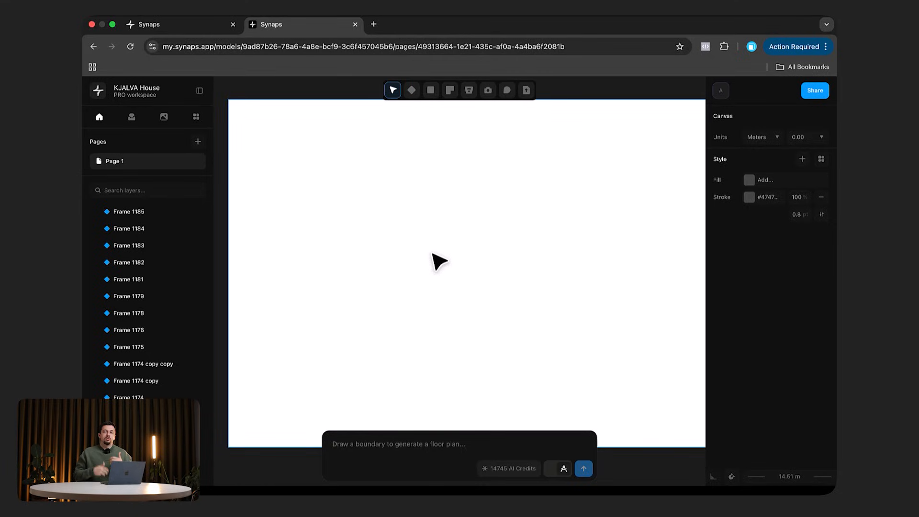
Step: Draw a rectangular boundary inside the blank frame, 9 m wide and 10 m high
key("r")
mouse_move(364, 196)
left_mouse_down()
mouse_move(381, 230)
mouse_move(554, 343)
left_mouse_up()
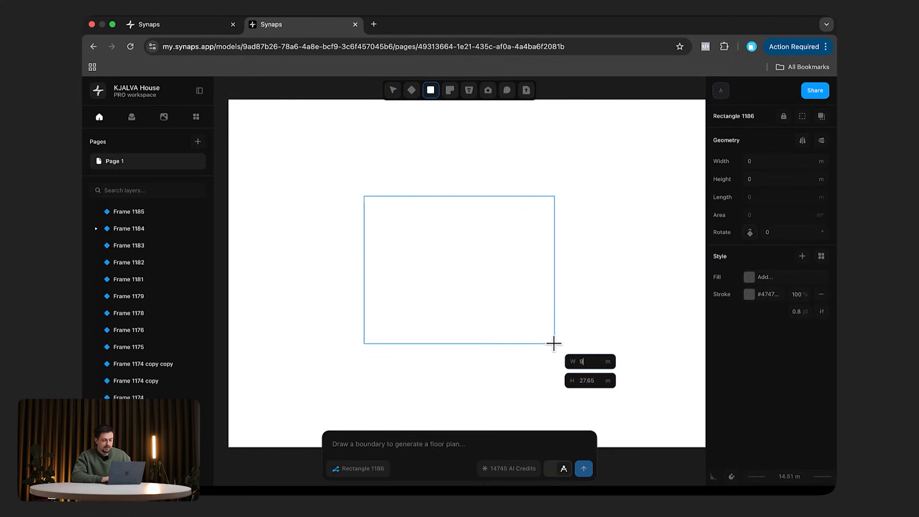
type("9")
key("Tab")
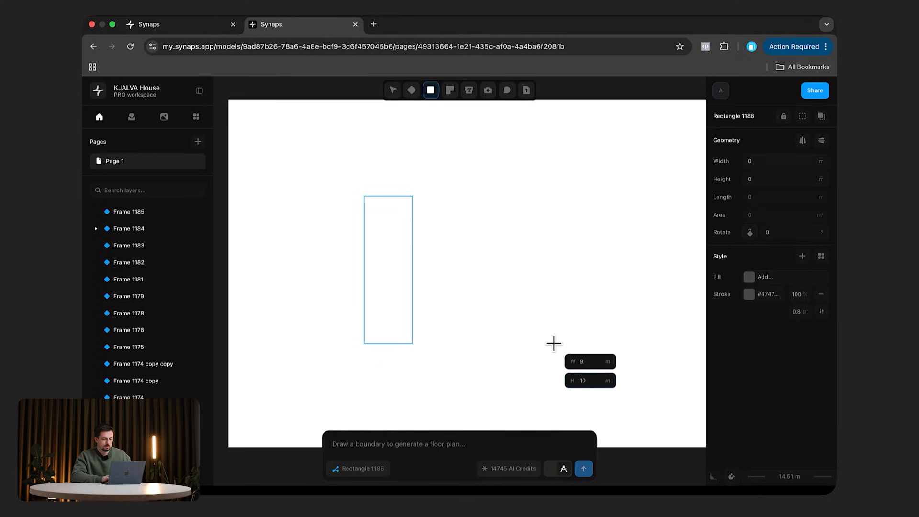
key("Return")
scroll(458, 225, "up", 5)
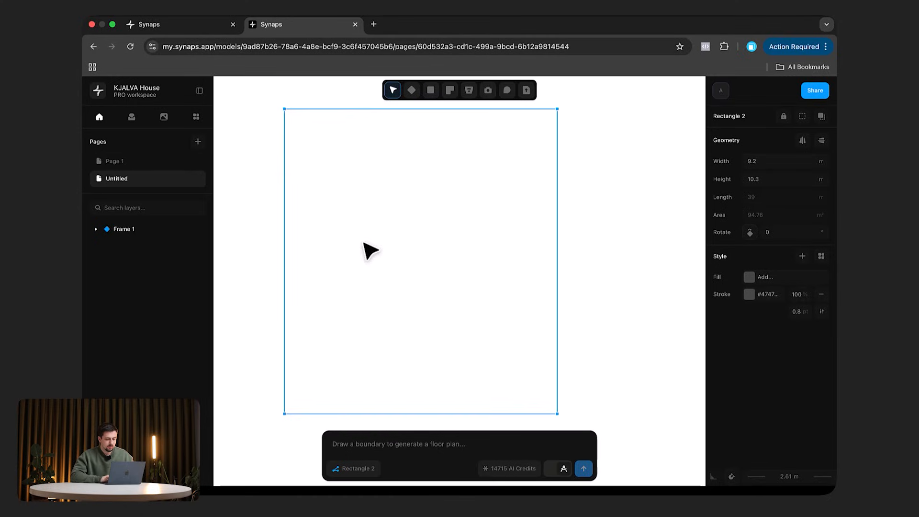
Step: Generate a floor plan from the 9.2 by 10.3 m boundary in floor plan mode with the prompt "2 bedroom apartment"
left_click(562, 470)
left_click(561, 470)
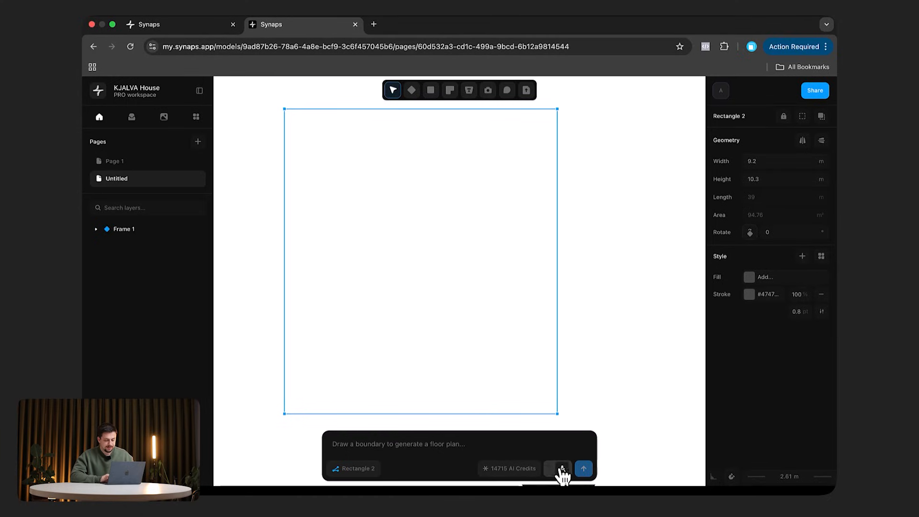
left_click(561, 471)
left_click(561, 470)
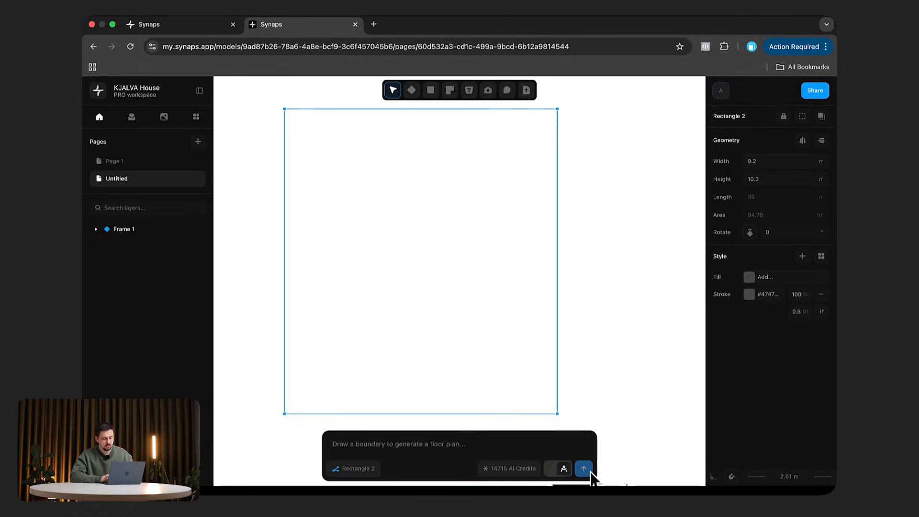
type("2 bedroom apartment")
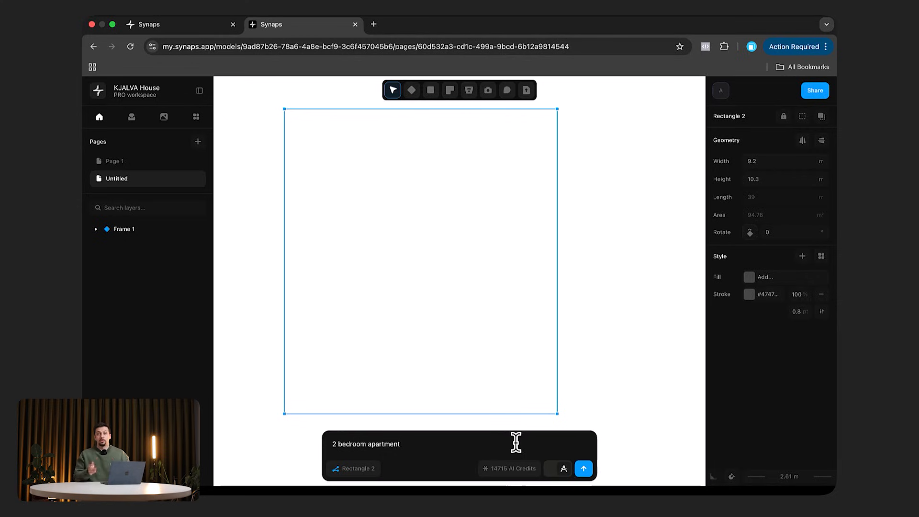
left_click(584, 469)
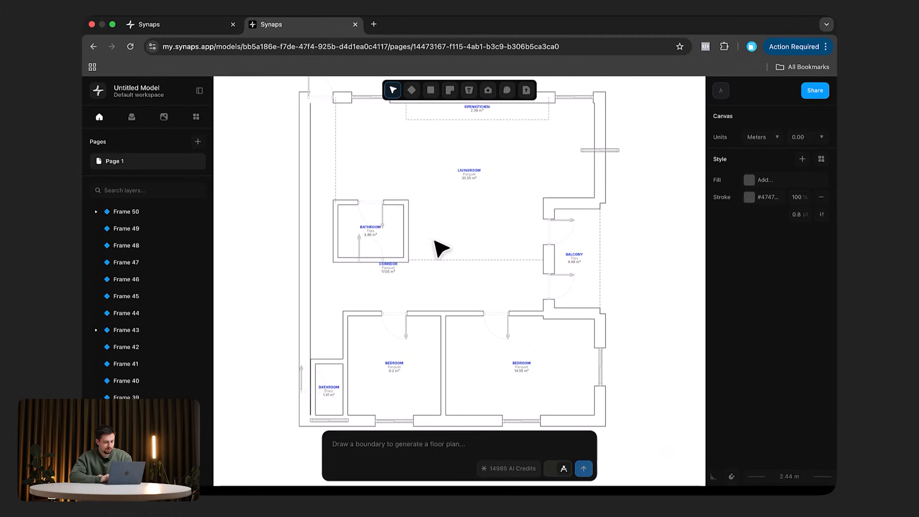
Step: Delete the room label and door of the 1.41 m² bathroom beside the smaller bedroom
left_click(324, 390)
key("Delete")
left_click(323, 385)
key("Delete")
Step: Delete the partition walls that separate the small bathroom recess from the adjoining bedroom and corridor
left_click(322, 387)
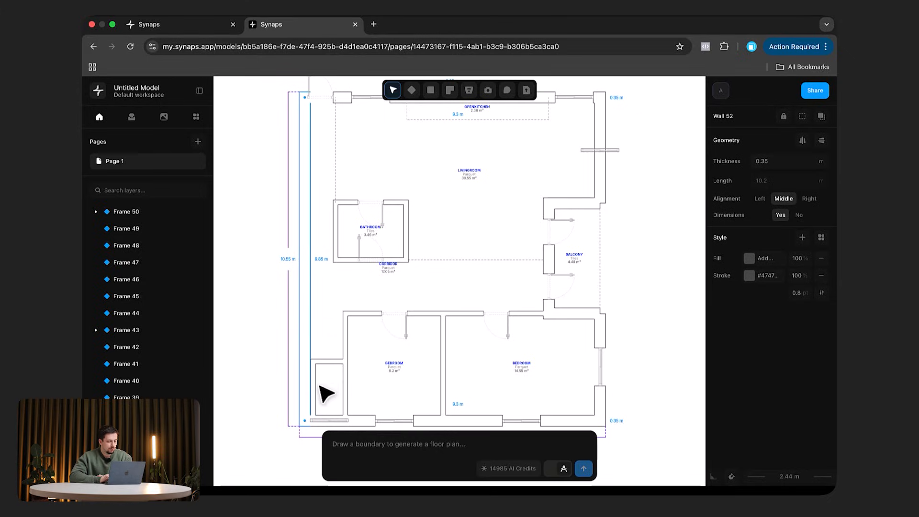
scroll(318, 380, "up", 5)
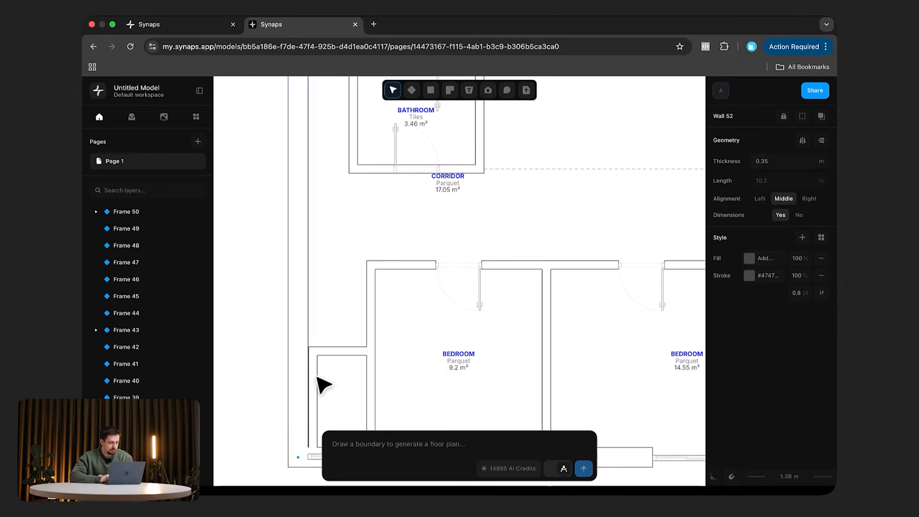
left_click(329, 385)
key("Escape")
left_click(335, 353)
key("Delete")
left_click(376, 363)
key("Delete")
Step: Extend the smaller bedroom's corridor wall to meet the exterior wall, enclosing the former bathroom area within the bedroom
left_click(387, 265)
left_click_drag(376, 266, 316, 266)
scroll(471, 208, "down", 3, "ctrl")
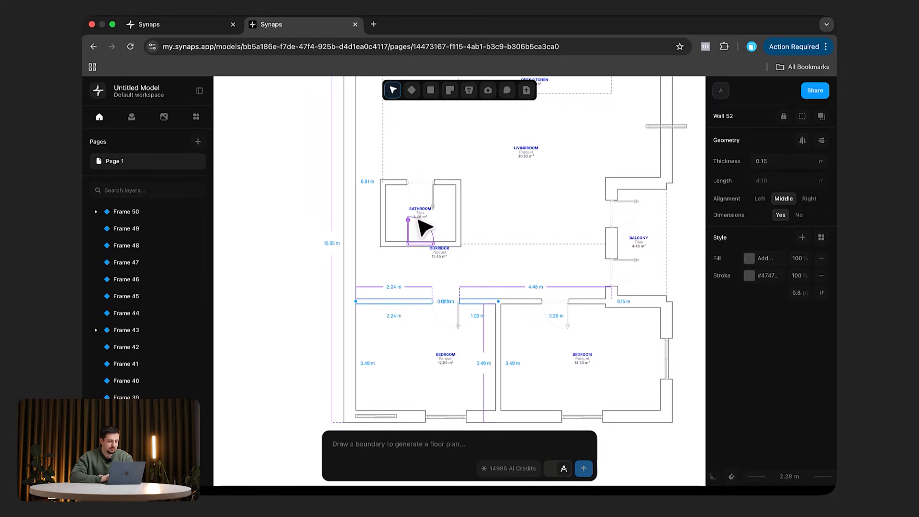
Step: Delete the door in the bathroom's upper wall and move its other door to the bathroom's right-hand wall
left_click(435, 216)
key("Delete")
left_click(437, 185)
left_click_drag(432, 203, 479, 248)
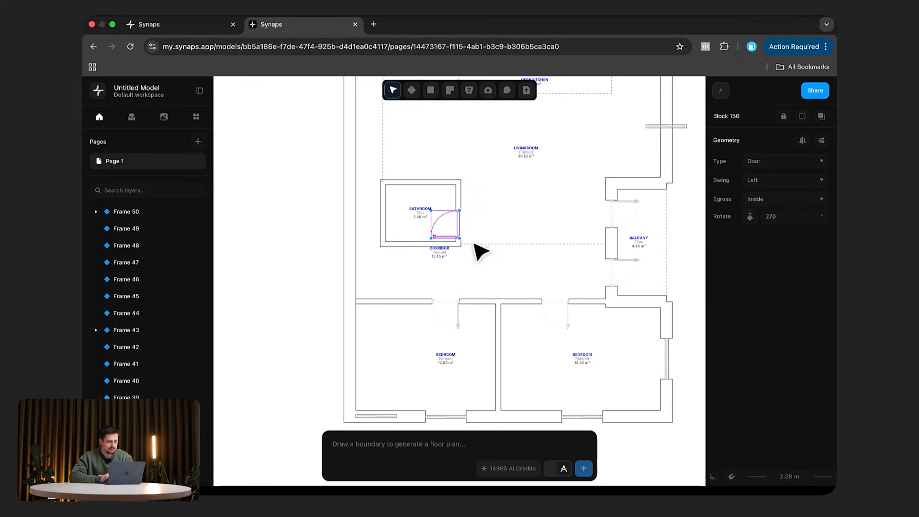
Step: Delete the bathroom's left and lower walls and extend its remaining walls to the exterior wall and the bedroom wall
left_click(384, 222)
key("Delete")
left_click(405, 245)
key("Delete")
left_click_drag(487, 264, 406, 205)
left_click(416, 237)
left_click(447, 256)
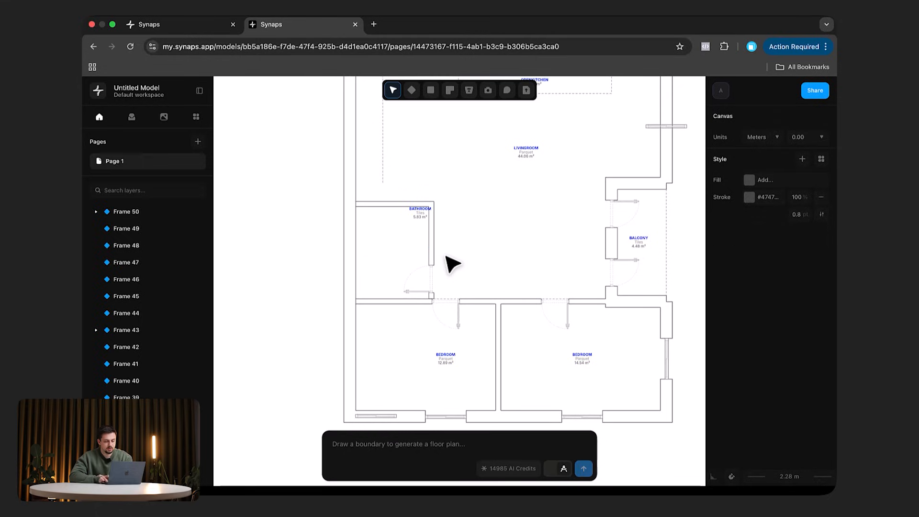
Step: Delete the lower of the two doors between the living room and the balcony
scroll(456, 269, "right", 4)
scroll(456, 269, "up", 3)
left_click(534, 319)
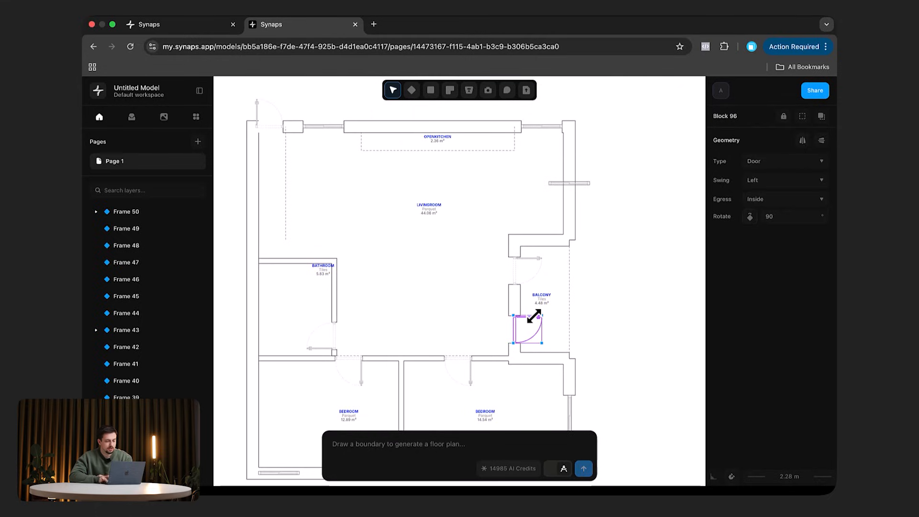
left_click(545, 332)
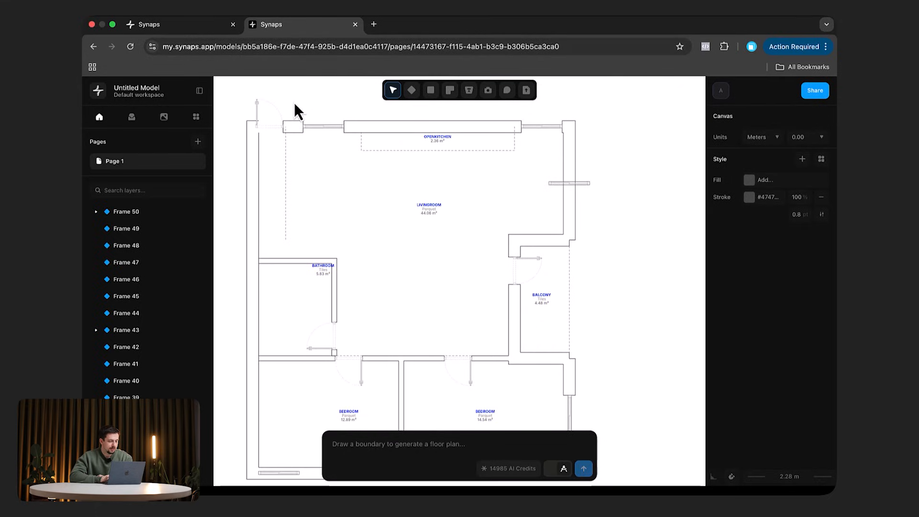
Step: Delete the dashed zone lines beside the entrance and around the open kitchen
scroll(252, 126, "up", 5, "ctrl")
left_click_drag(297, 111, 313, 113)
left_click(376, 320)
left_click(308, 180)
key("Delete")
left_click(445, 165)
key("Delete")
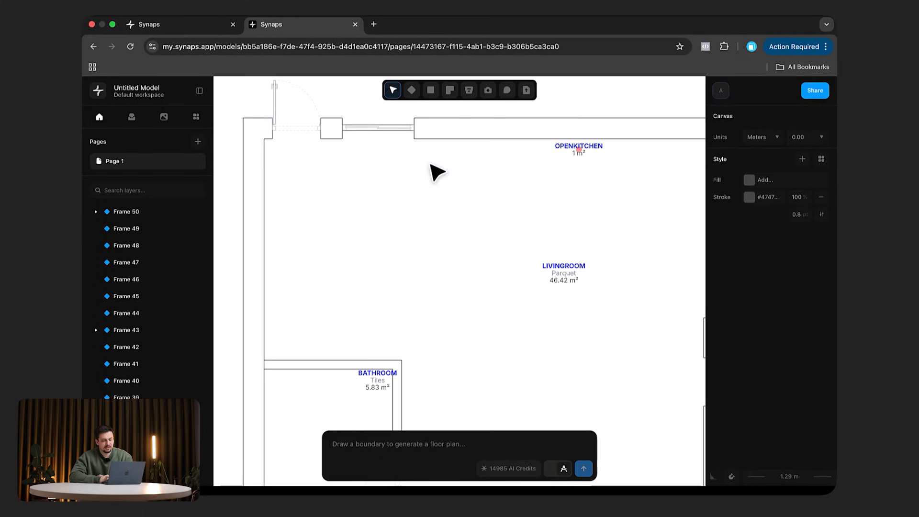
Step: Delete the open kitchen and living room labels
left_click(583, 145)
key("Escape")
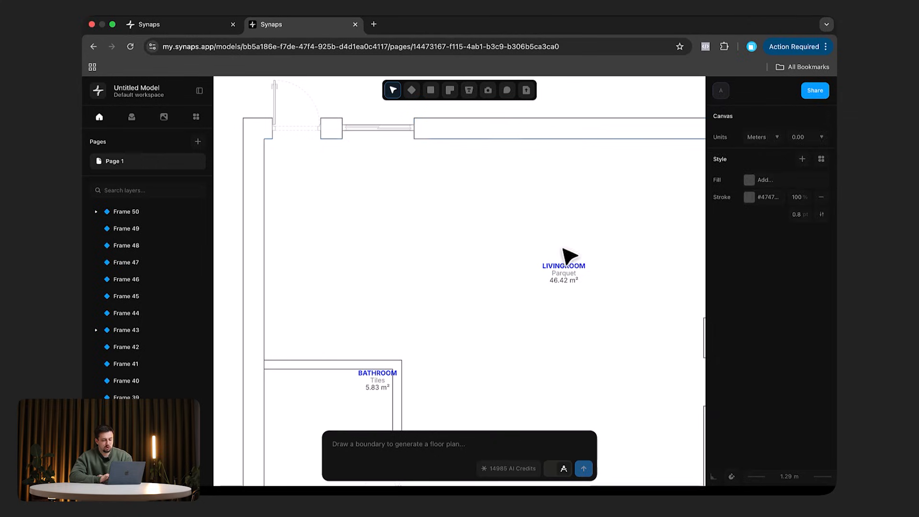
scroll(557, 277, "down", 5)
scroll(565, 280, "right", 3)
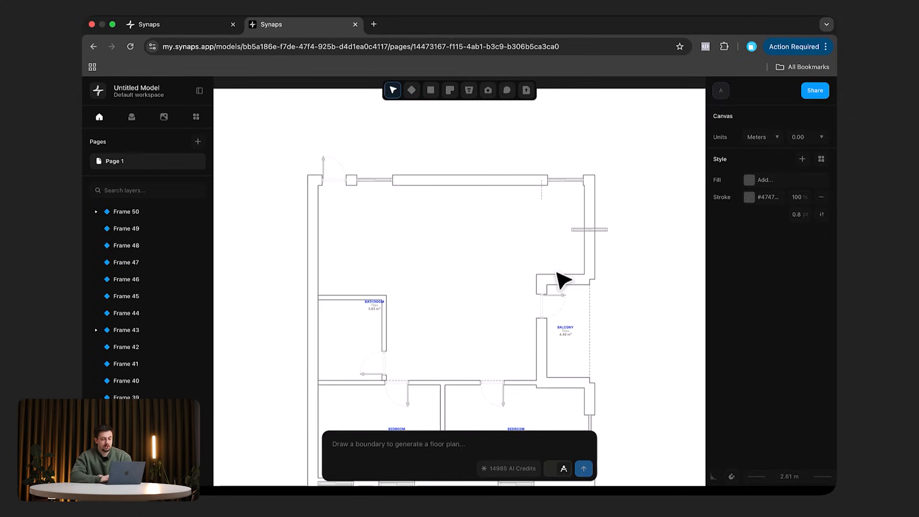
left_click(605, 235)
scroll(597, 225, "up", 3)
scroll(593, 238, "down", 4)
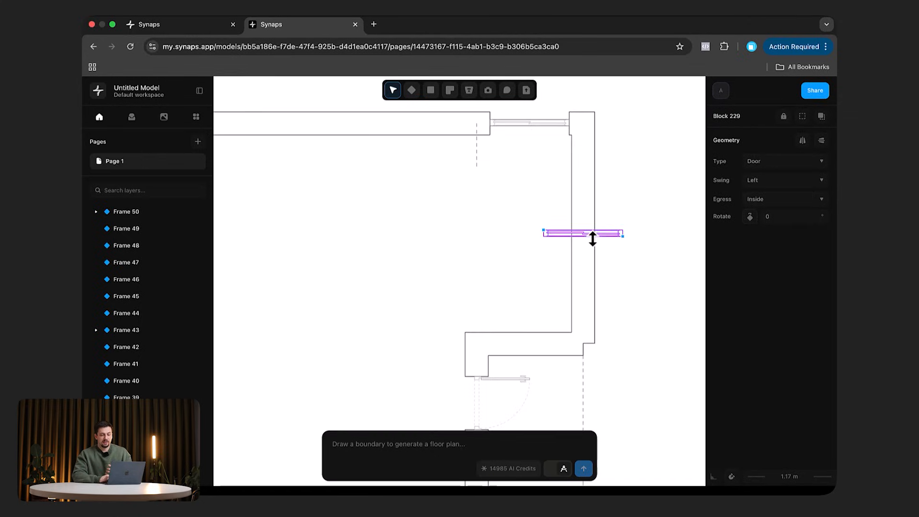
scroll(651, 313, "down", 3)
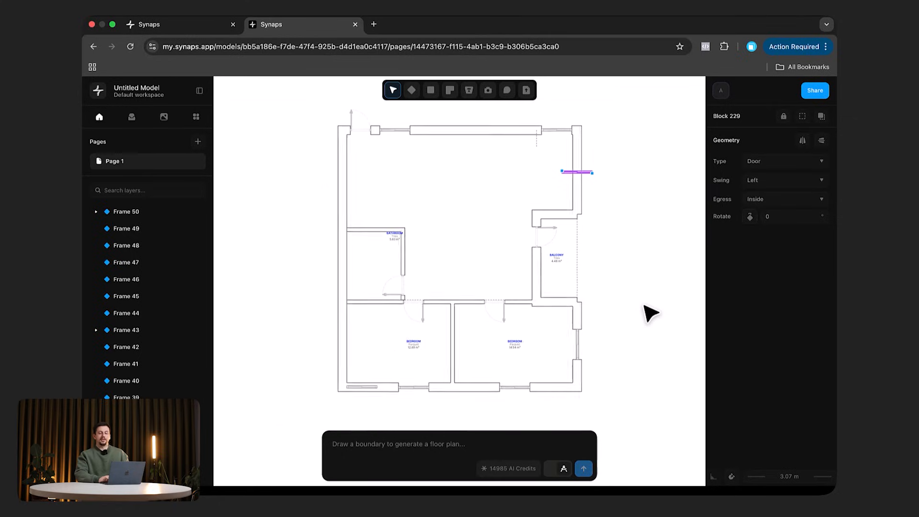
key("Escape")
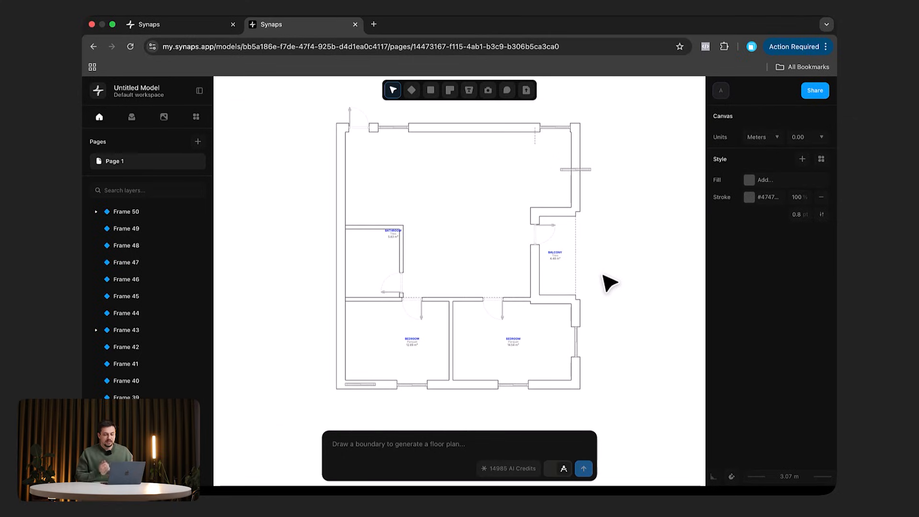